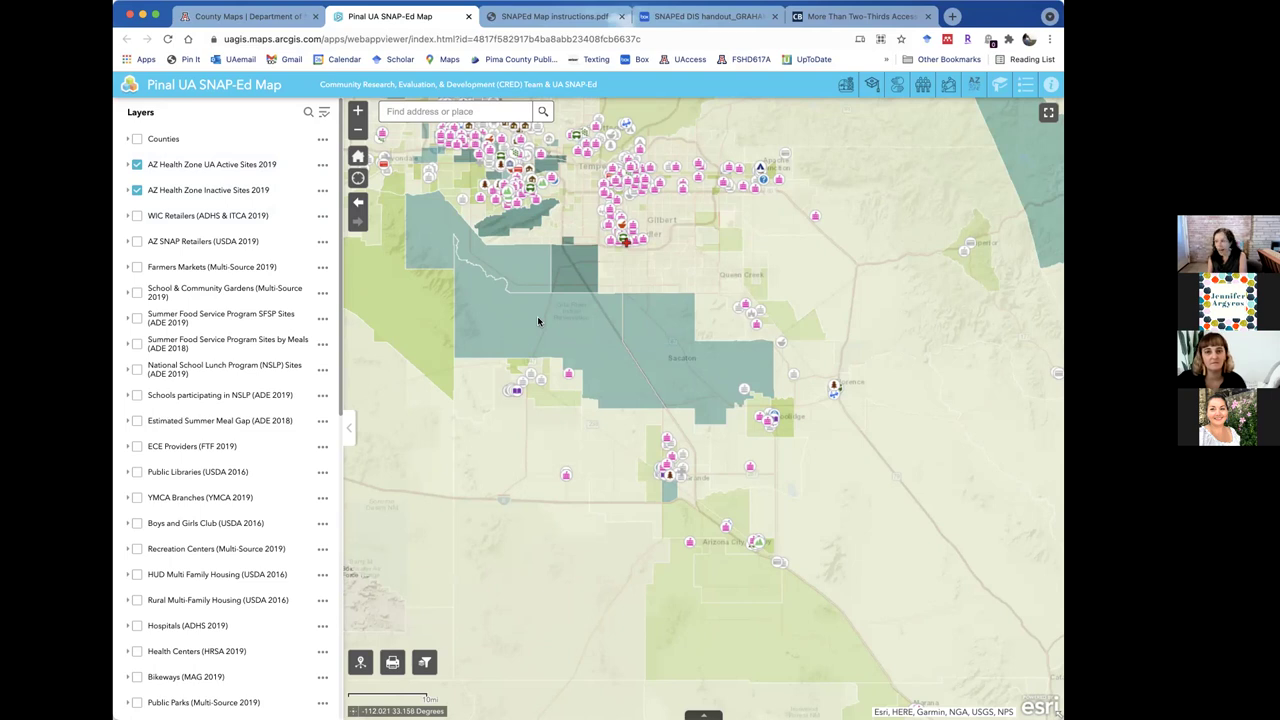
Turn off the Population receiving SNAP (DES 2018) layer and turn on Children receiving SNAP (DES 2018) instead.
scroll(536, 319, "down", 5)
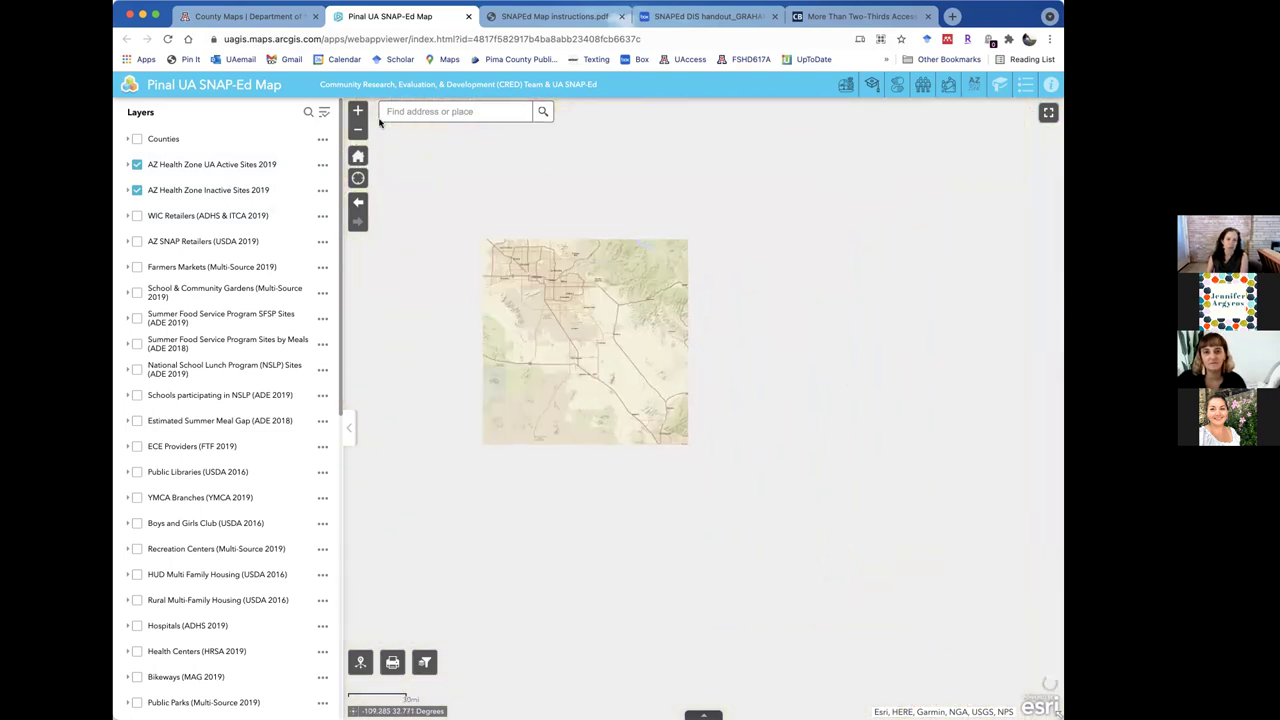
scroll(480, 300, "up", 3)
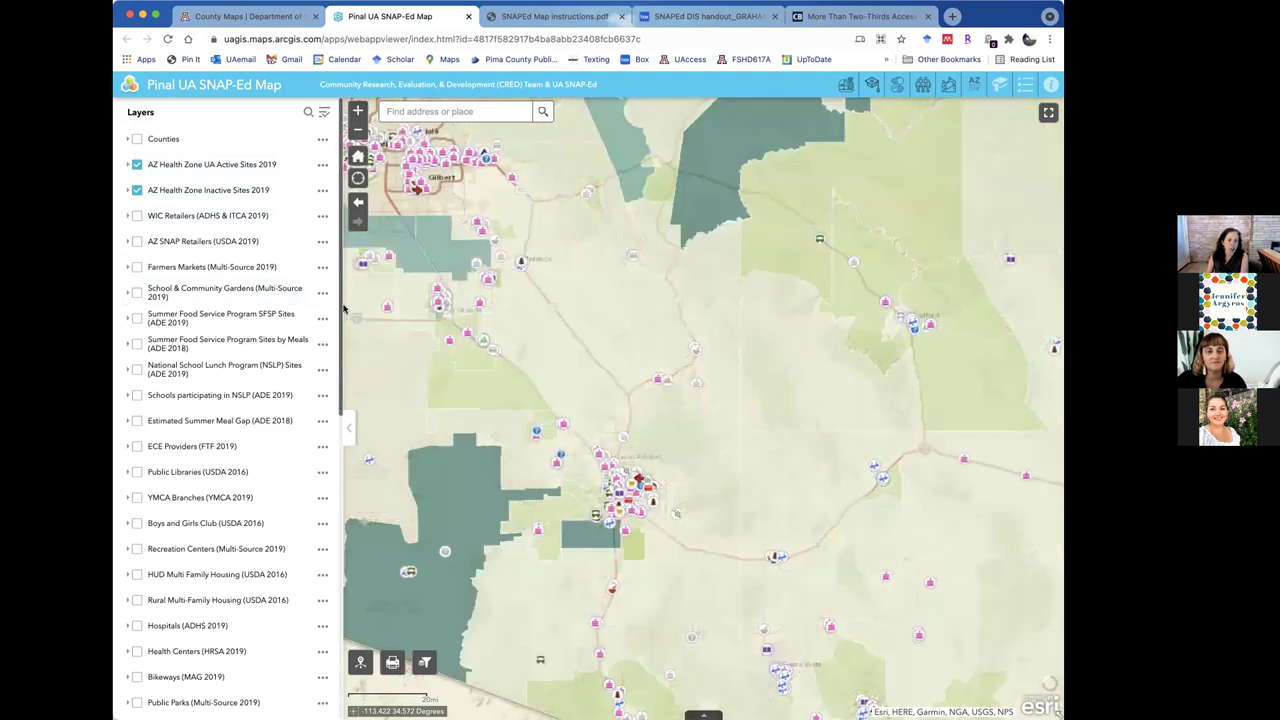
scroll(344, 308, "down", 2)
left_click_drag(342, 308, 336, 427)
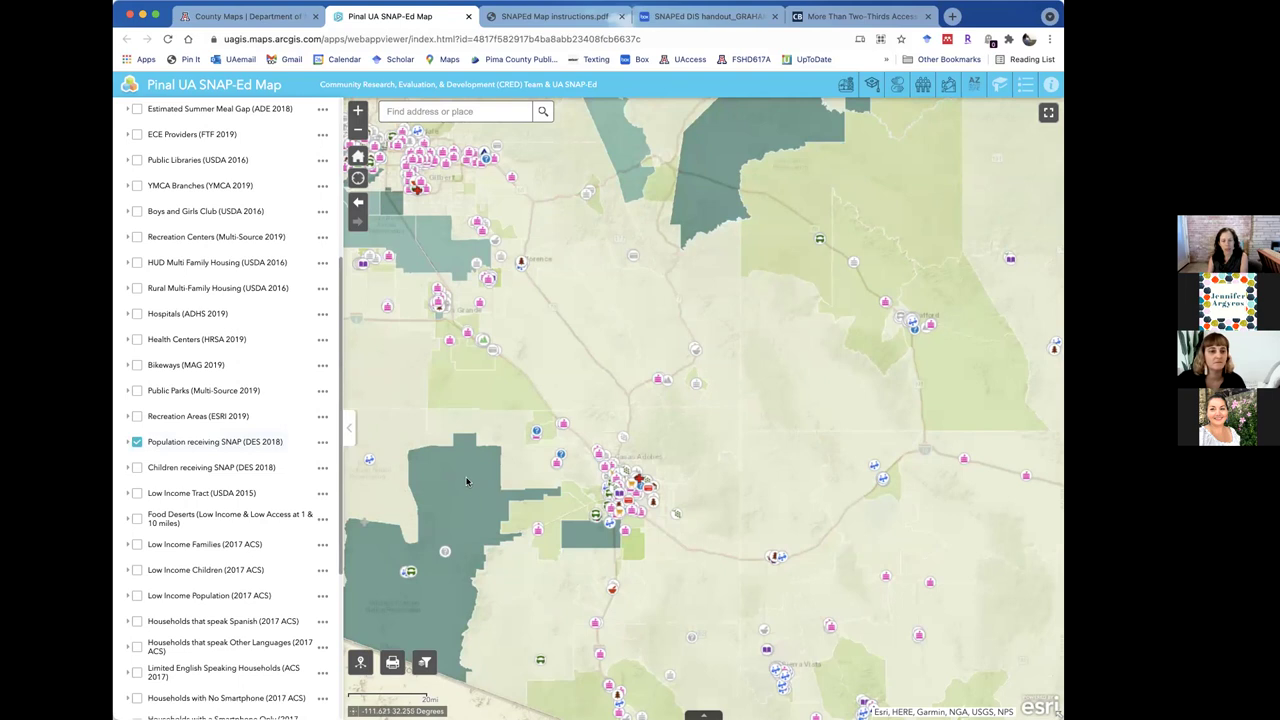
left_click(137, 443)
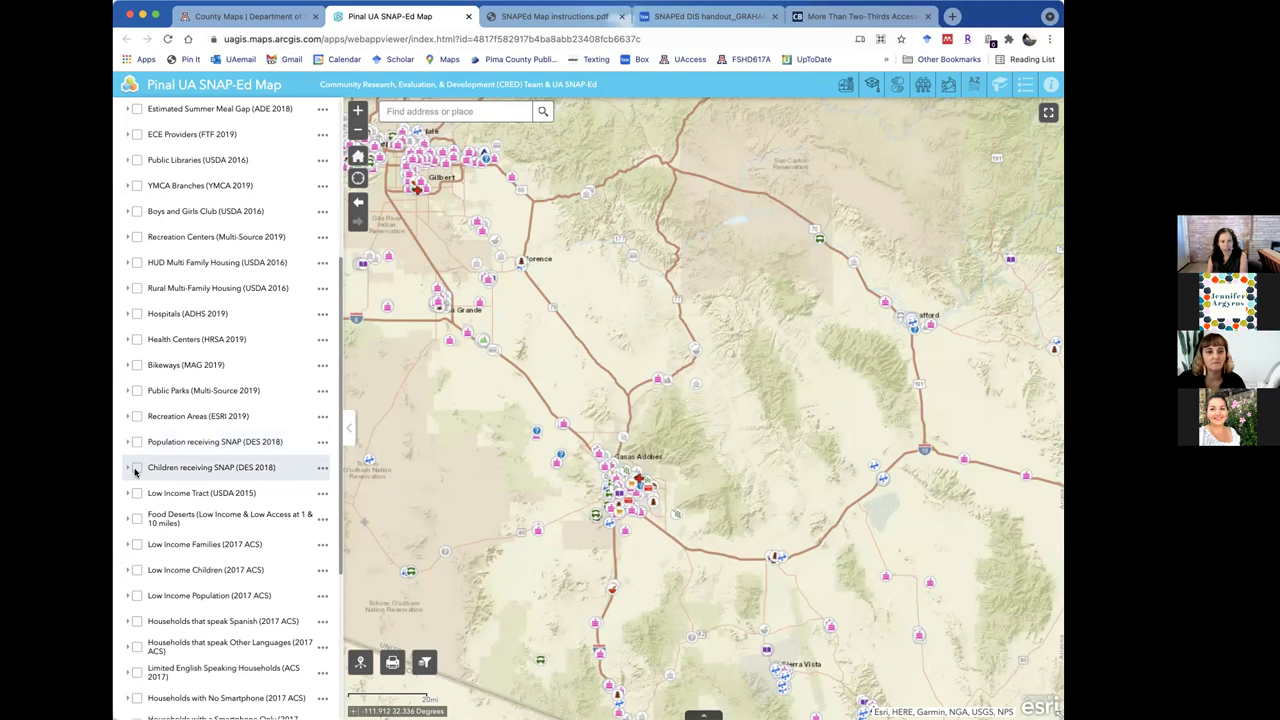
left_click(136, 470)
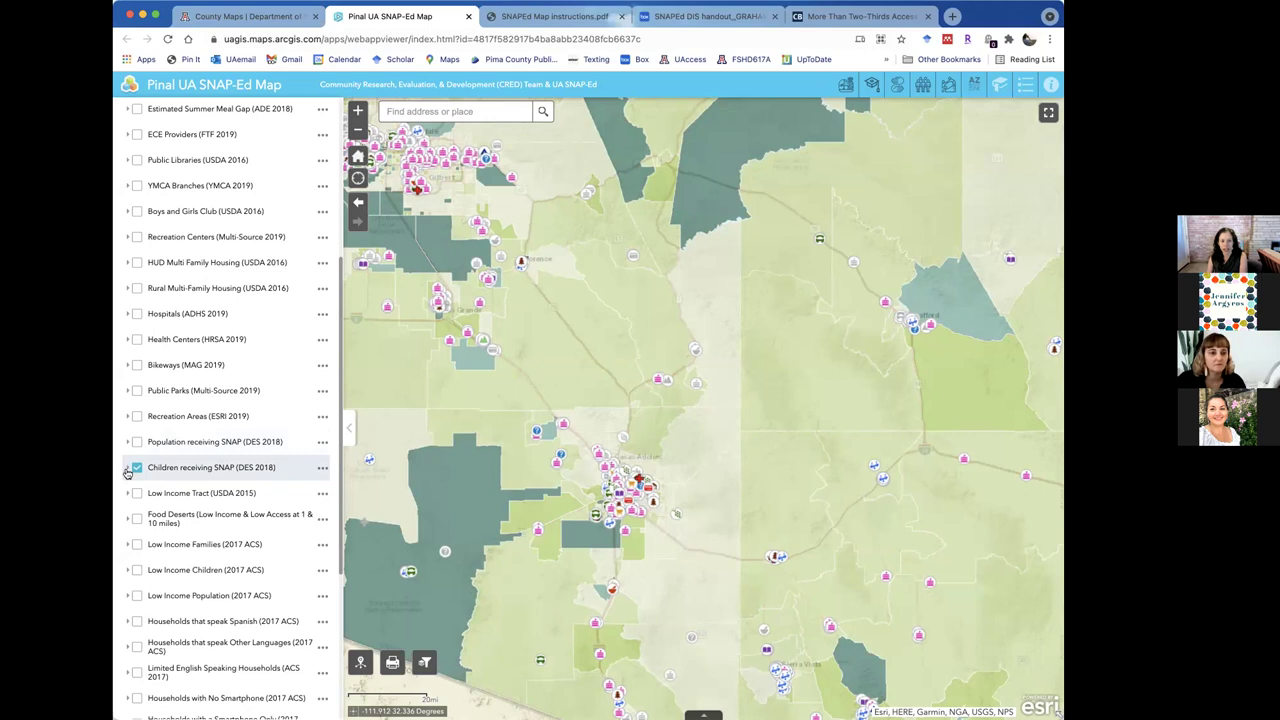
Expand the legends of the Children receiving SNAP and AZ Health Zone UA Active Sites 2019 layers.
left_click(127, 469)
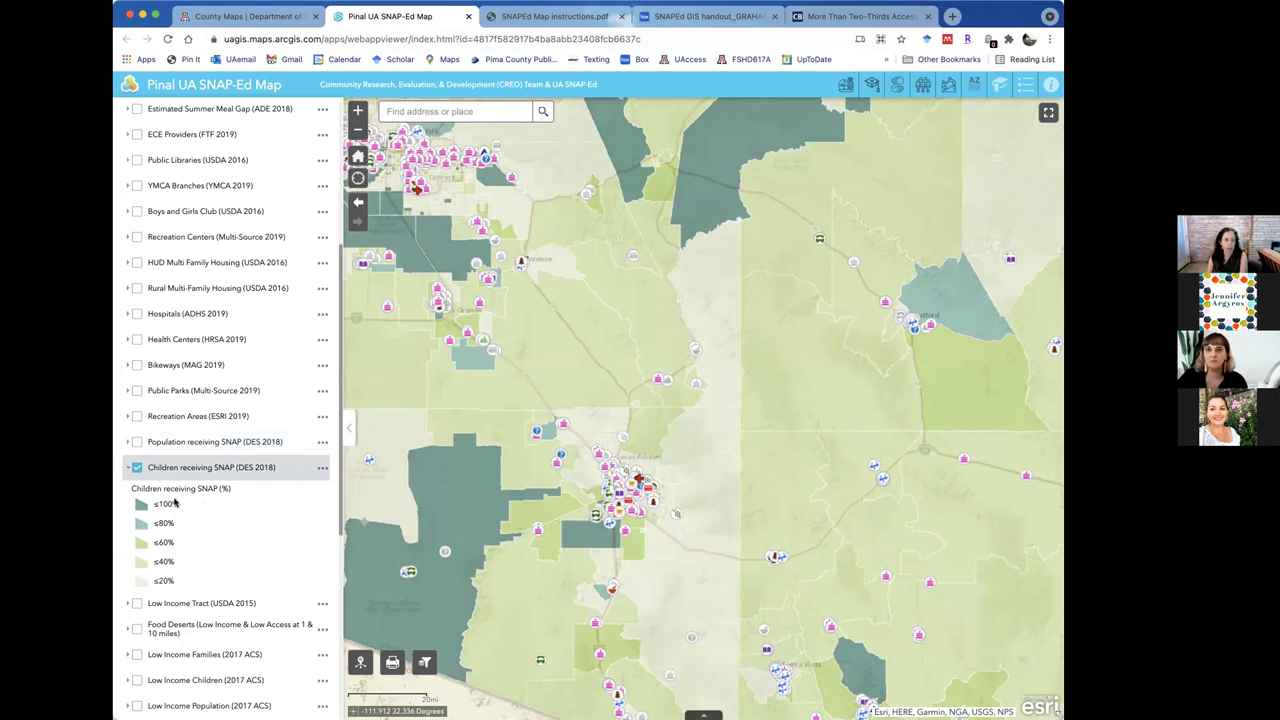
scroll(180, 360, "up", 5)
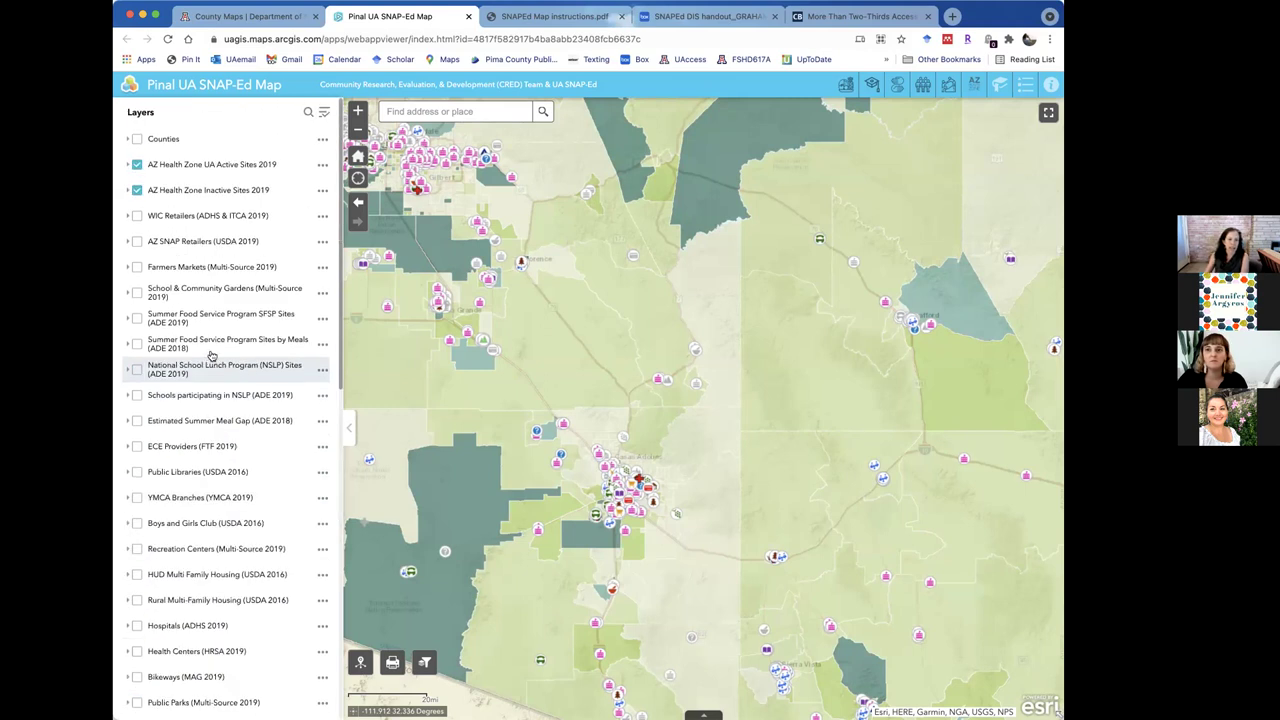
left_click(128, 165)
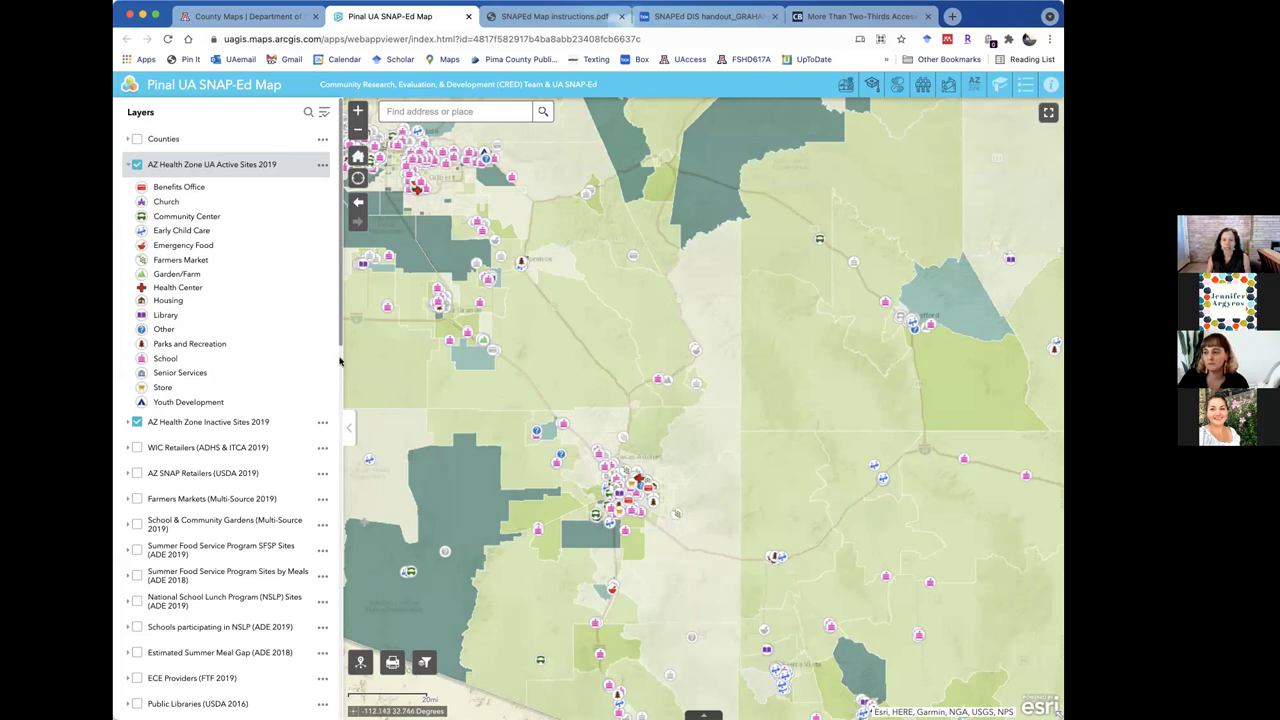
Turn Population receiving SNAP (DES 2018) back on and turn off Children receiving SNAP (DES 2018).
scroll(264, 403, "down", 8)
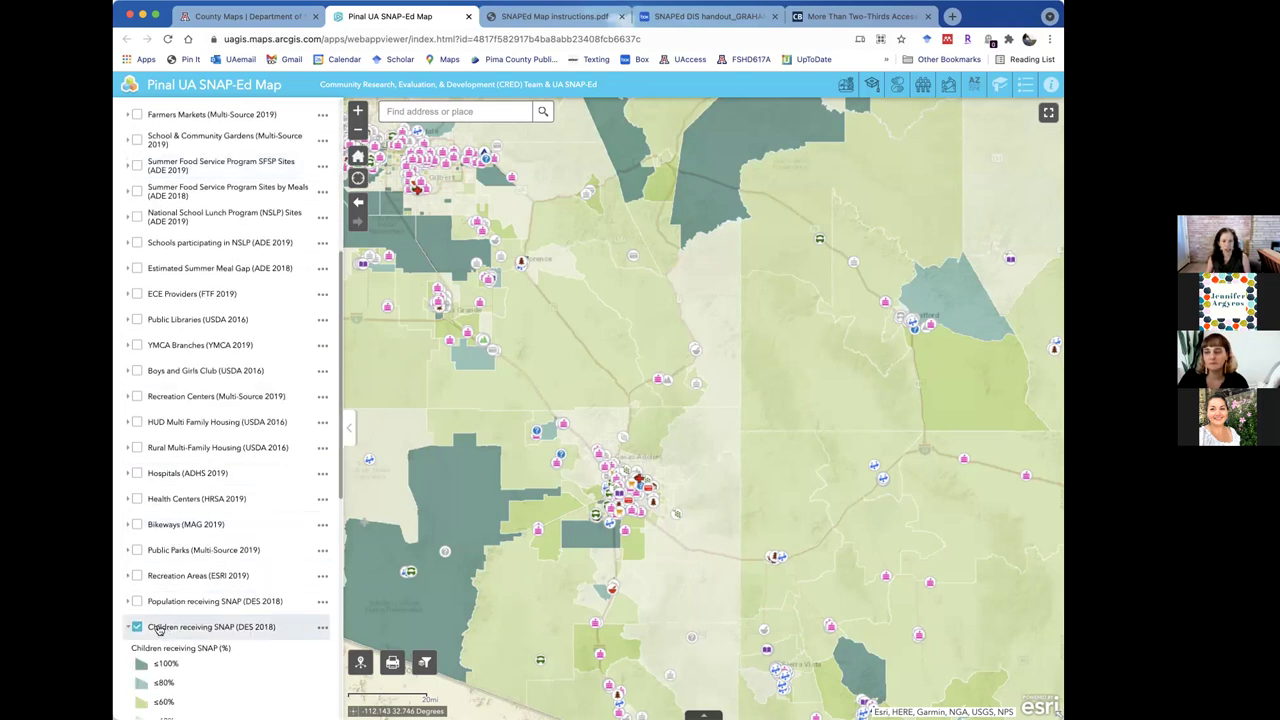
left_click(135, 601)
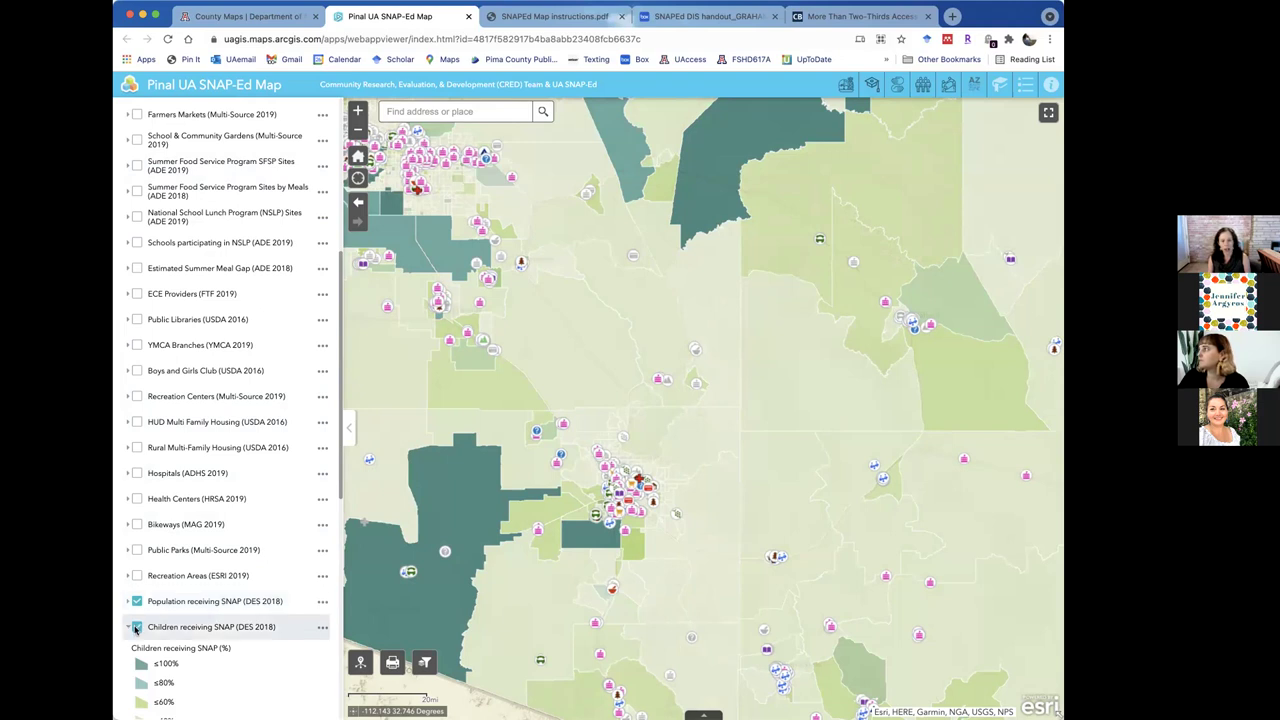
left_click(136, 627)
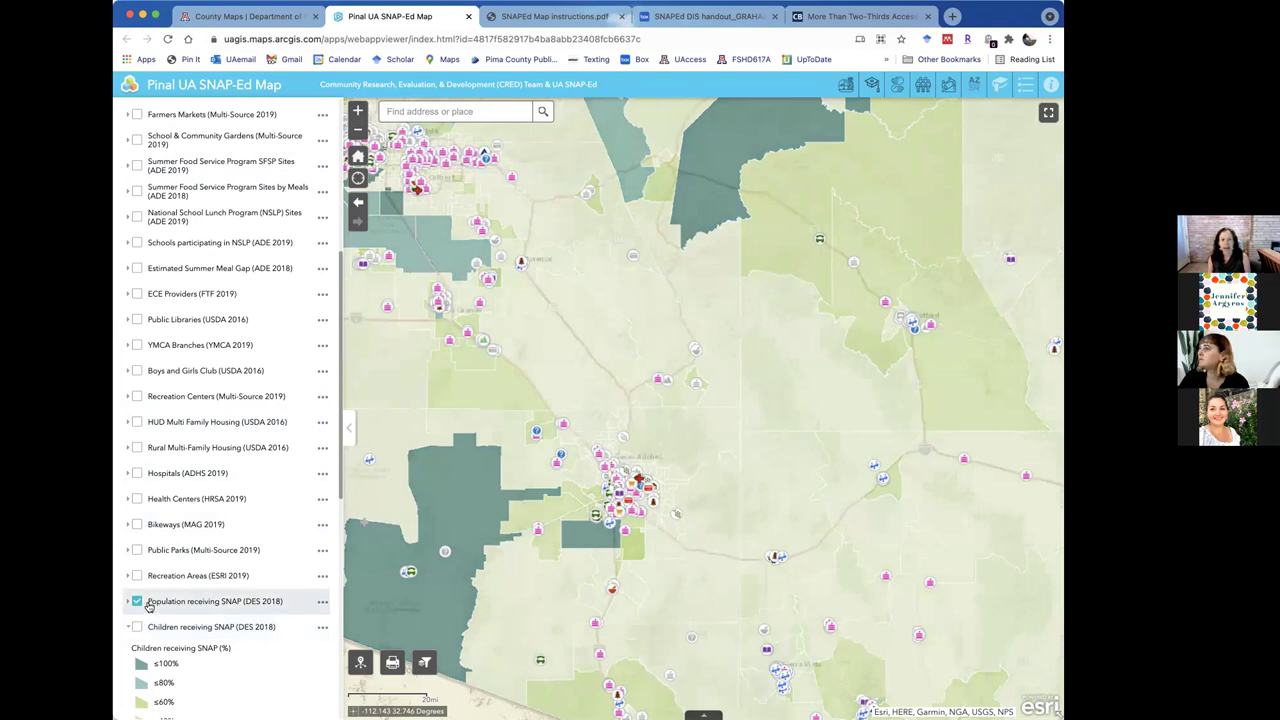
Go to the Casa Grande bookmark on the map and close the bookmark list.
scroll(148, 605, "up", 4)
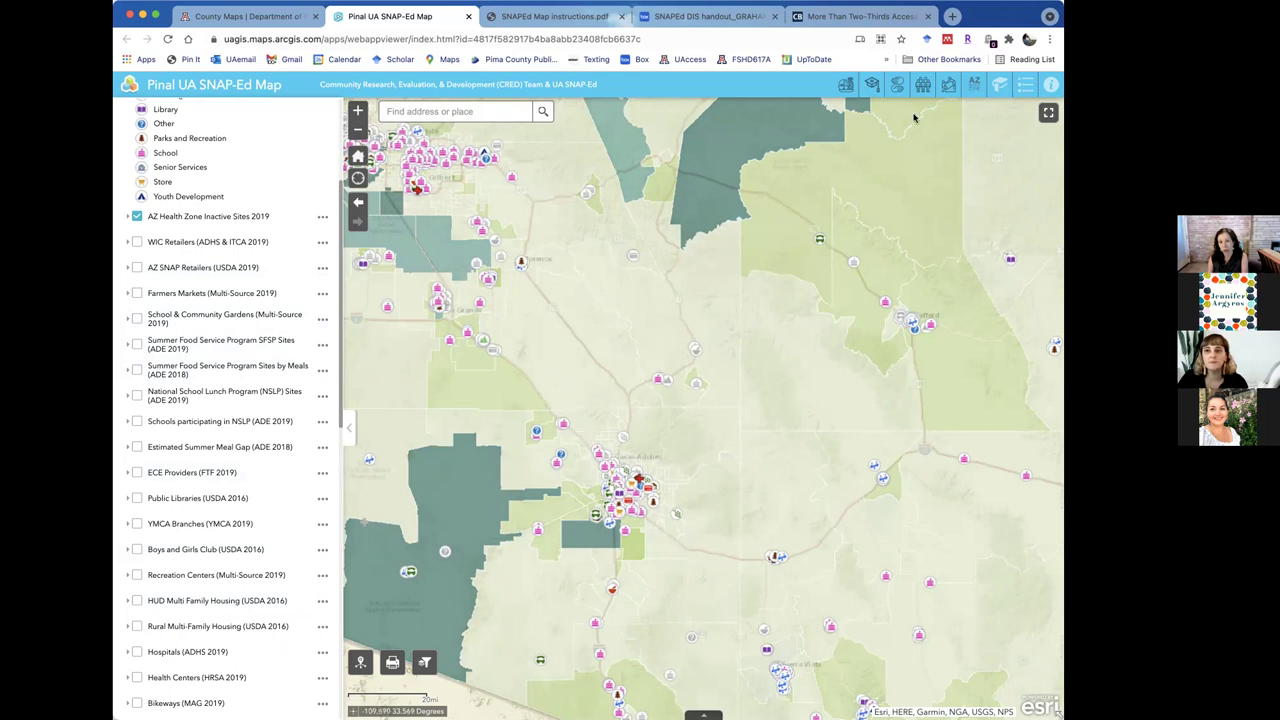
left_click(1002, 89)
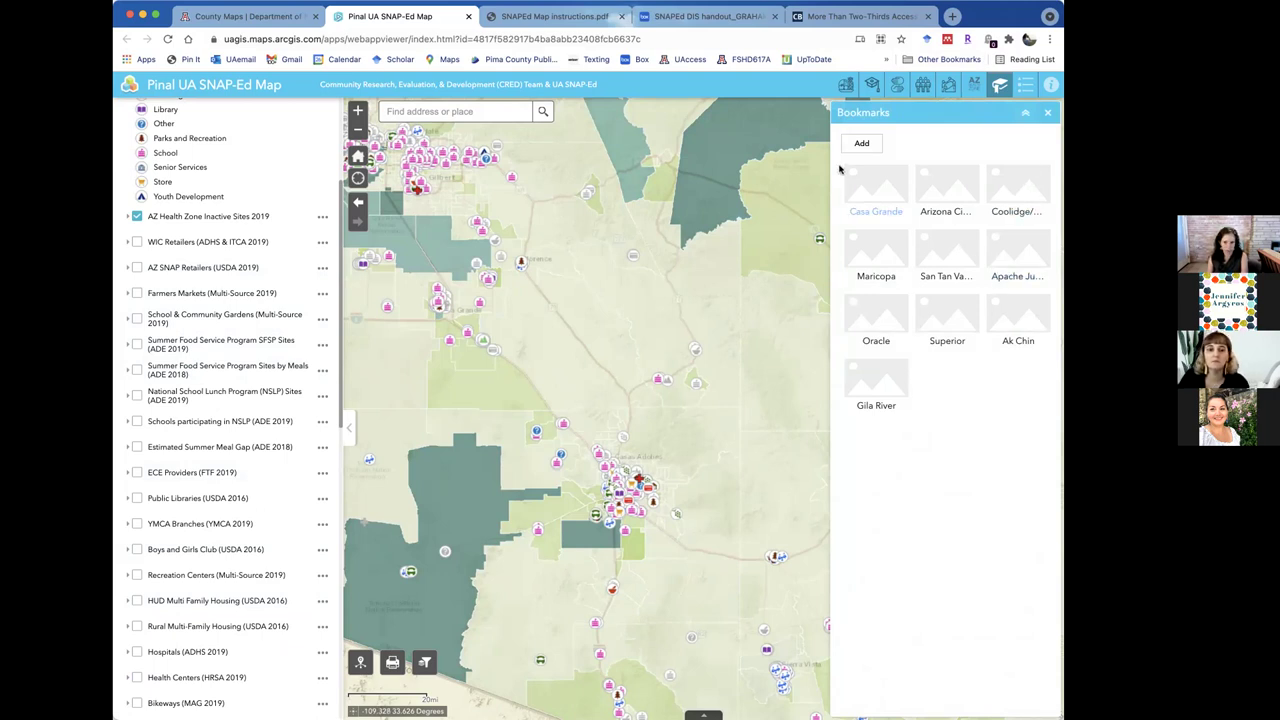
left_click(875, 185)
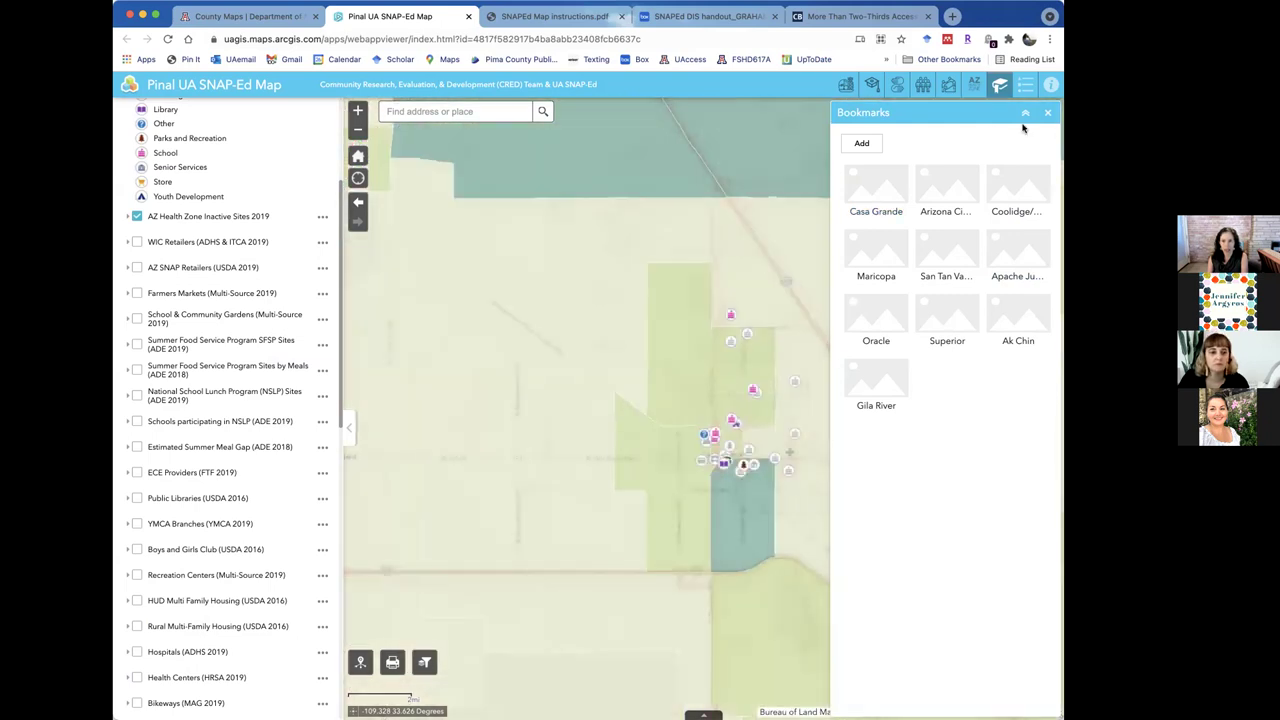
left_click(1047, 112)
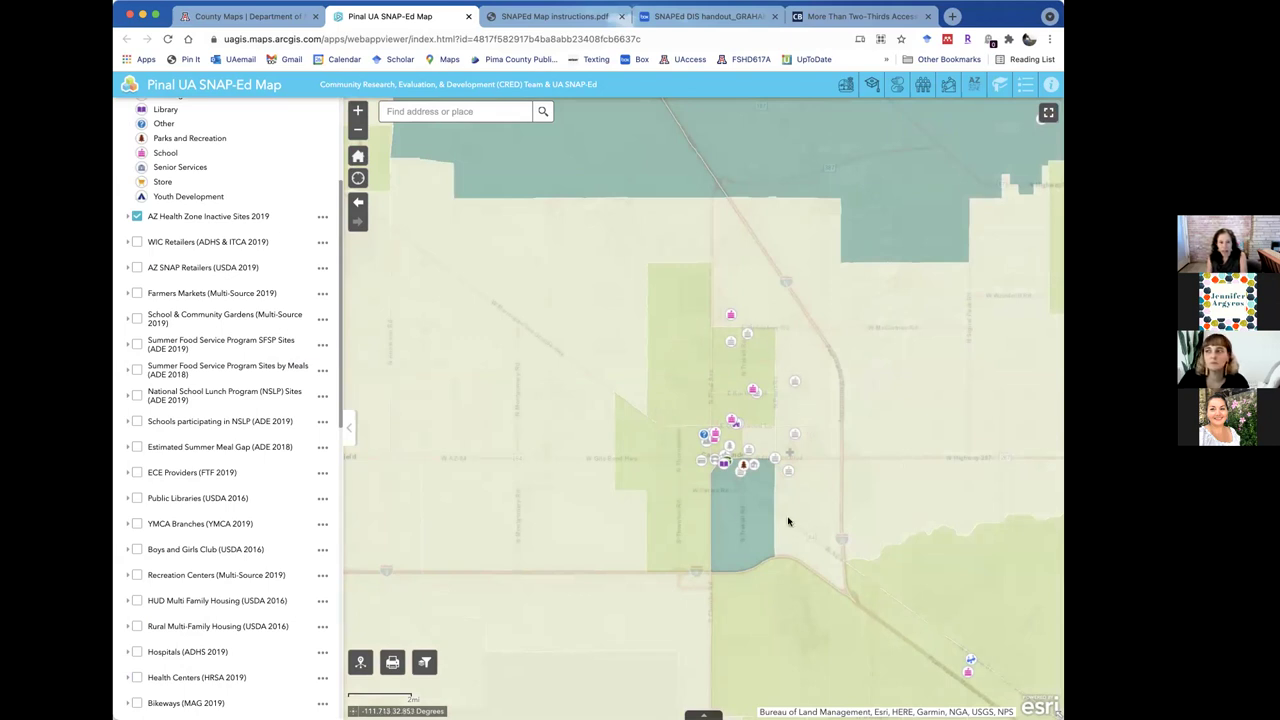
Show the WIC Retailers (ADHS & ITCA 2019) layer and open the details of the northernmost retailer in Casa Grande.
left_click(137, 243)
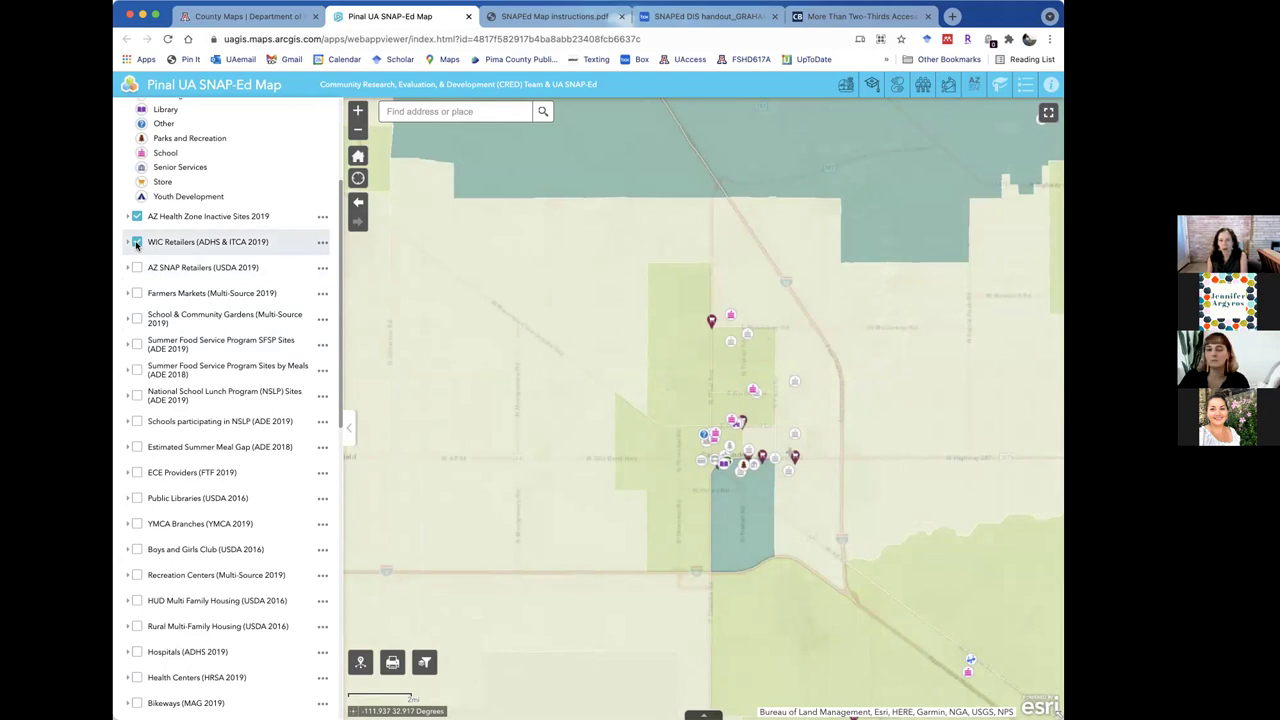
left_click(711, 323)
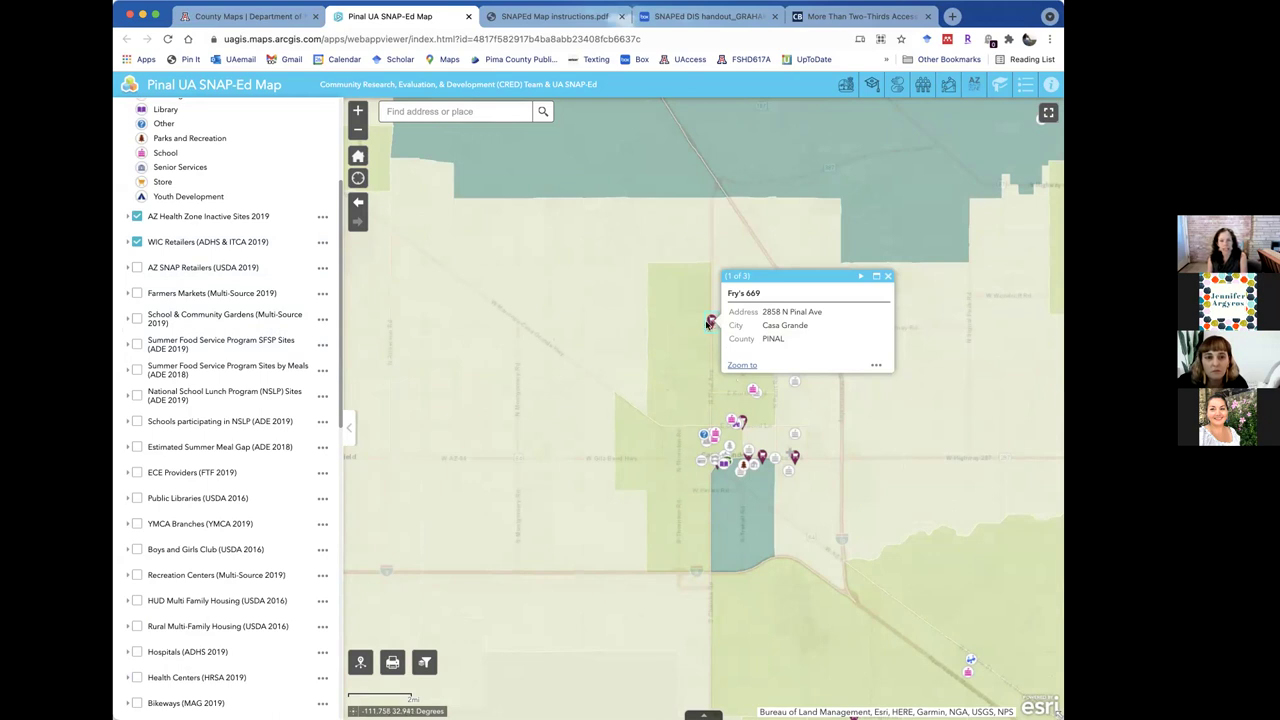
Review the SNAP participation details and chart for Census Tract 16 northwest of Casa Grande, then close them.
left_click(632, 335)
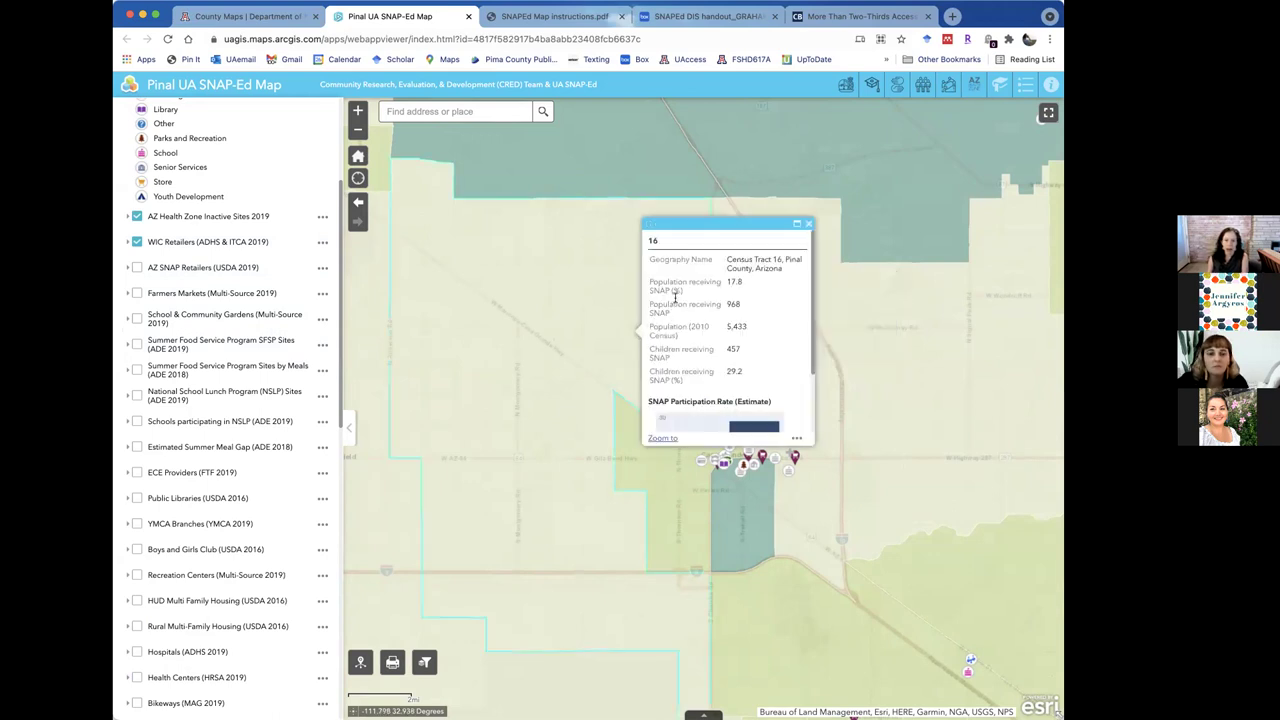
left_click(589, 300)
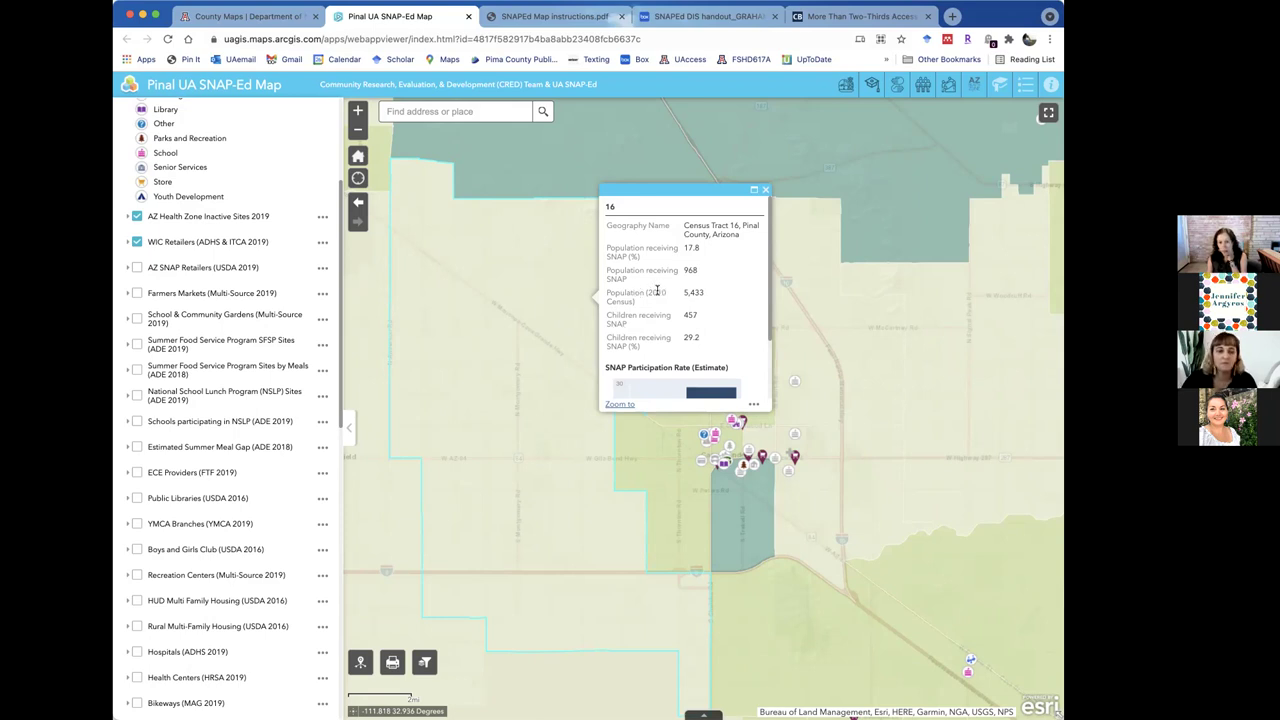
scroll(668, 300, "down", 1)
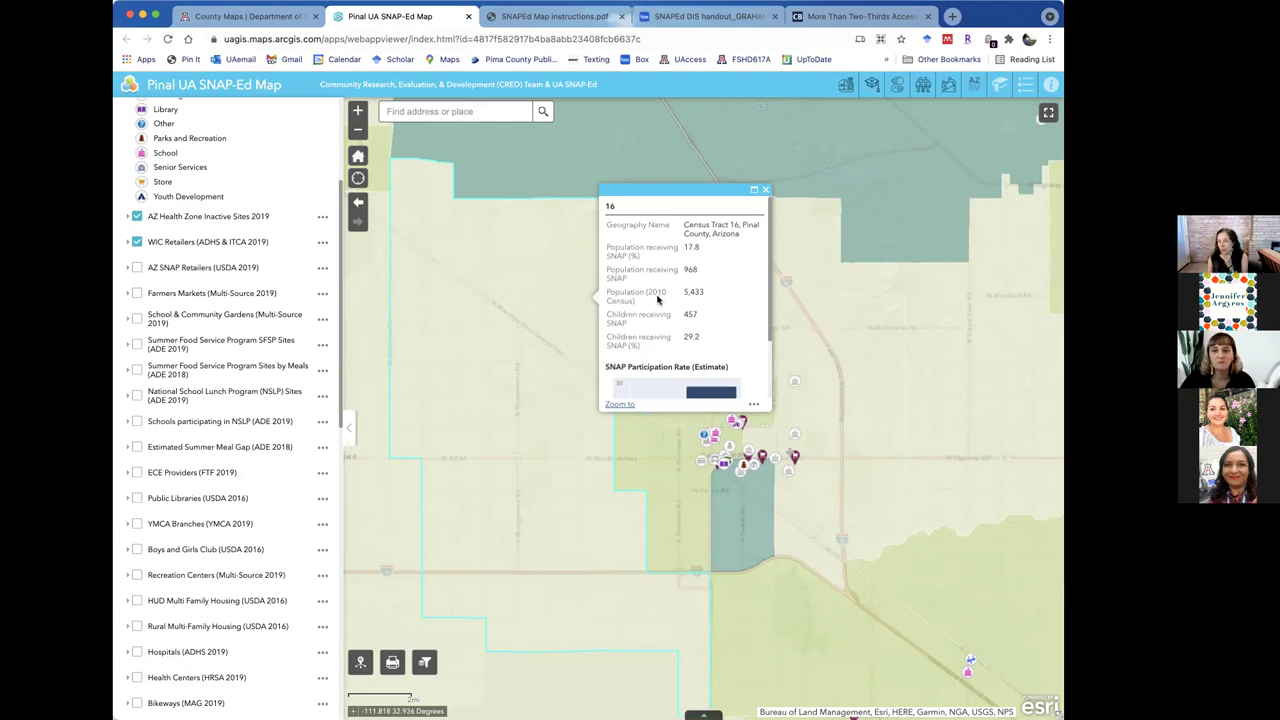
scroll(657, 298, "down", 3)
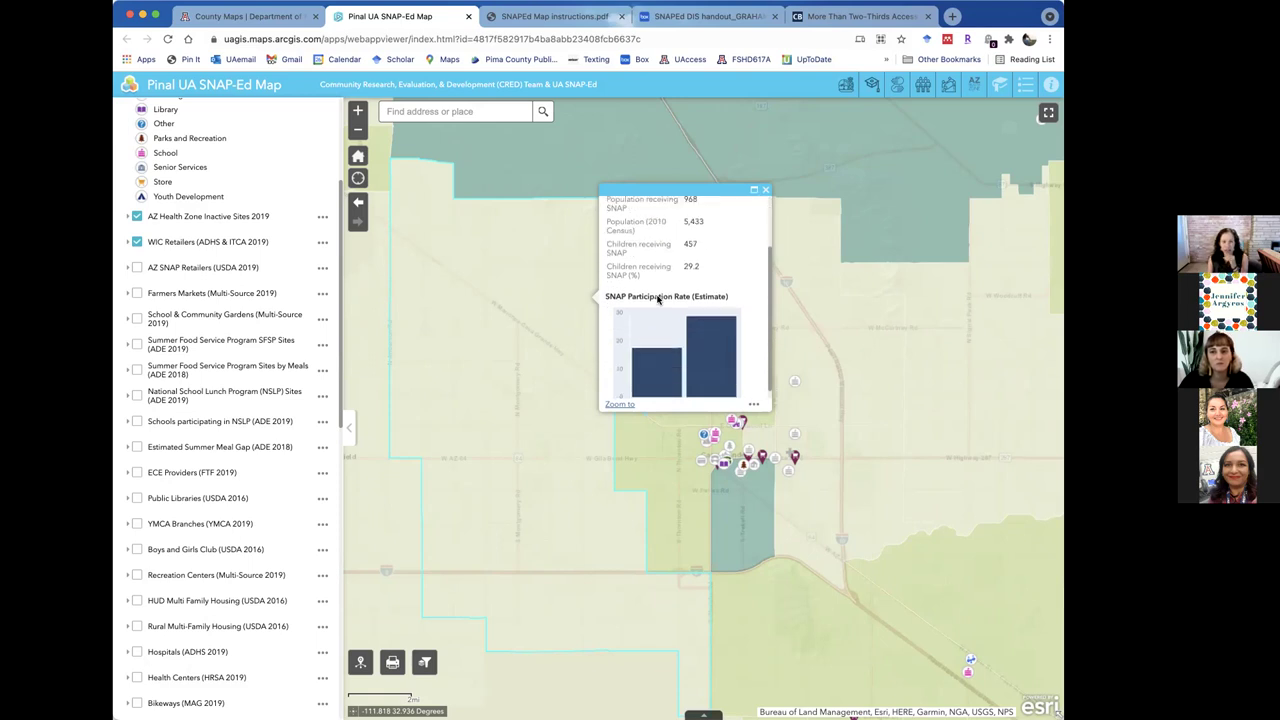
scroll(657, 298, "up", 3)
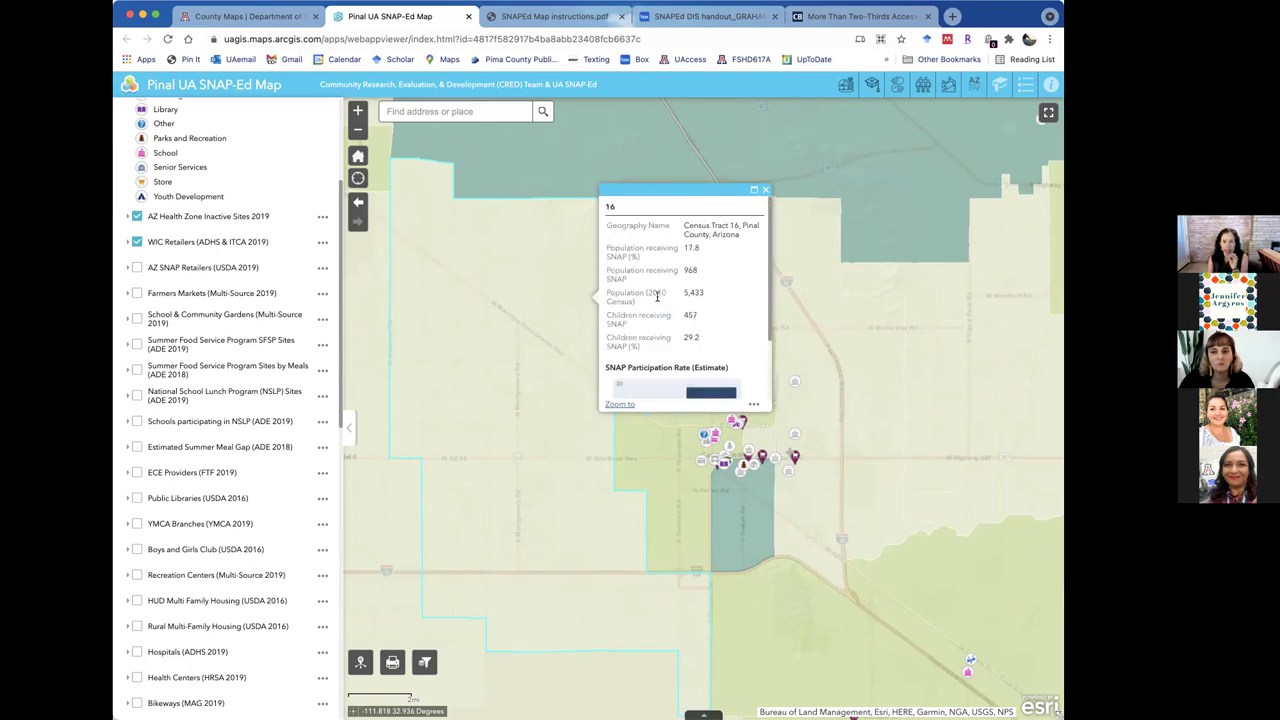
left_click(766, 192)
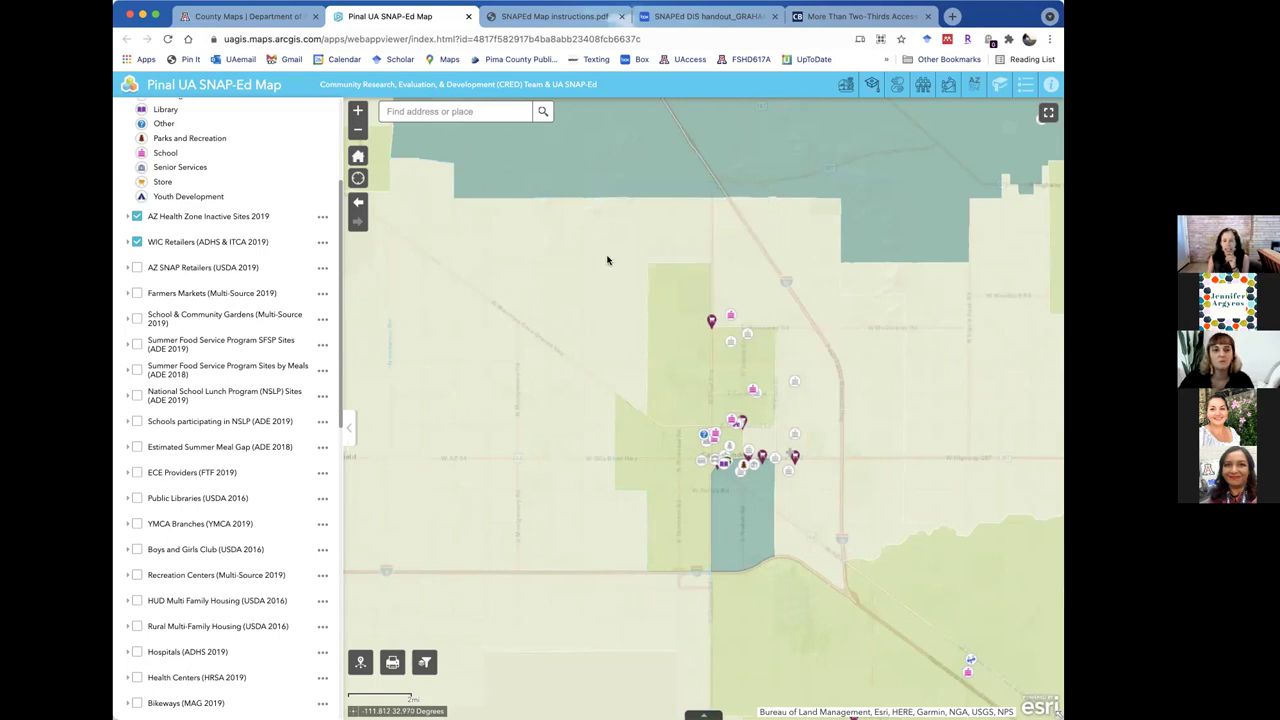
View the details of the Cottonwood Elementary School site and its underlying census tract, then close them.
left_click(732, 422)
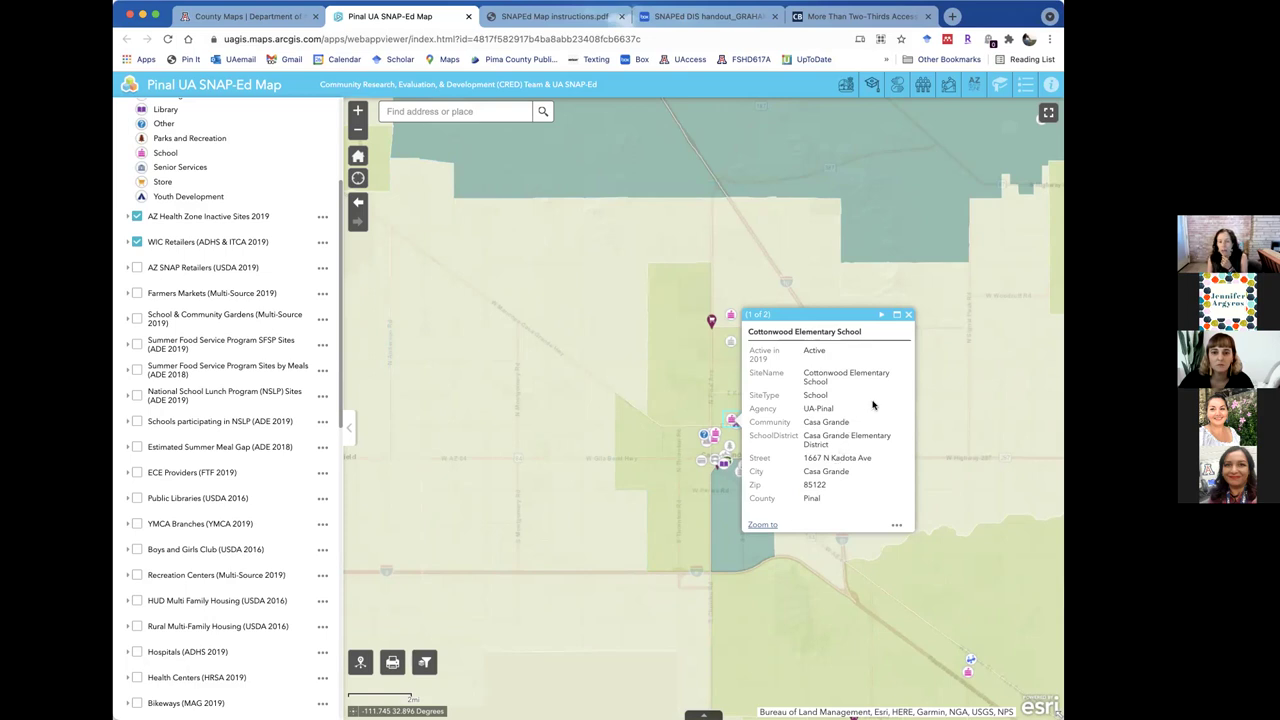
left_click(881, 318)
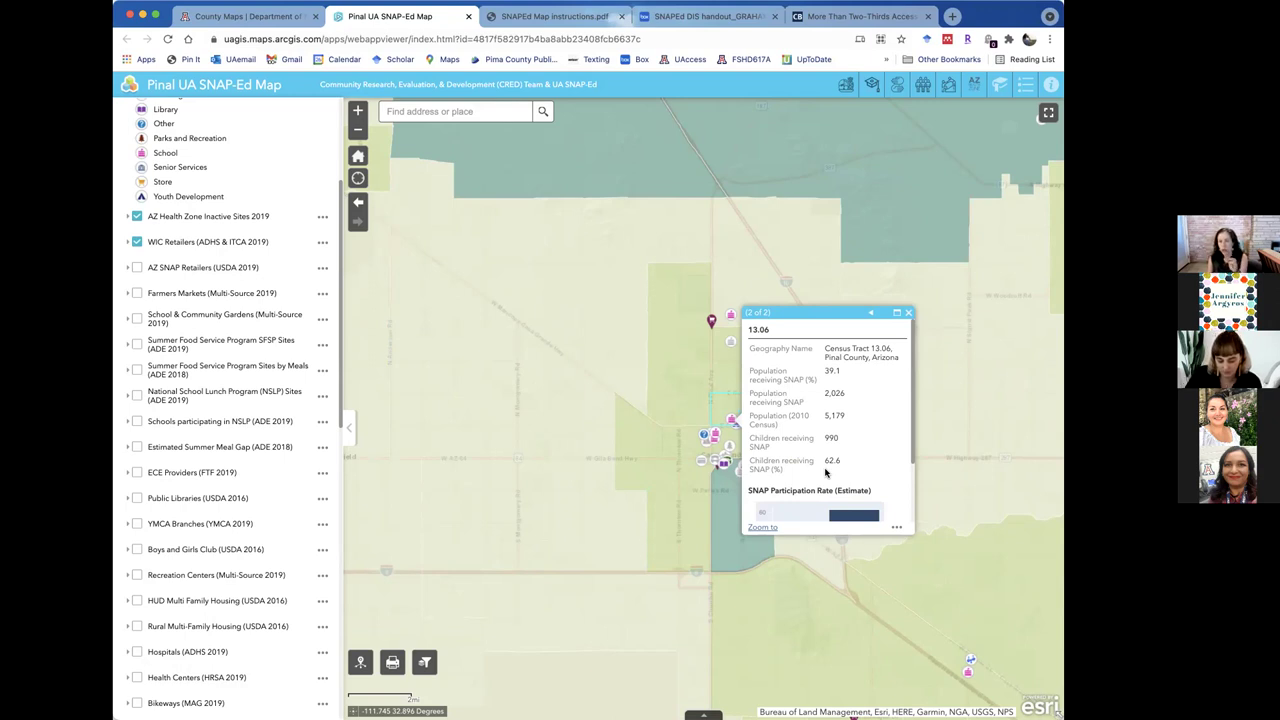
left_click(908, 316)
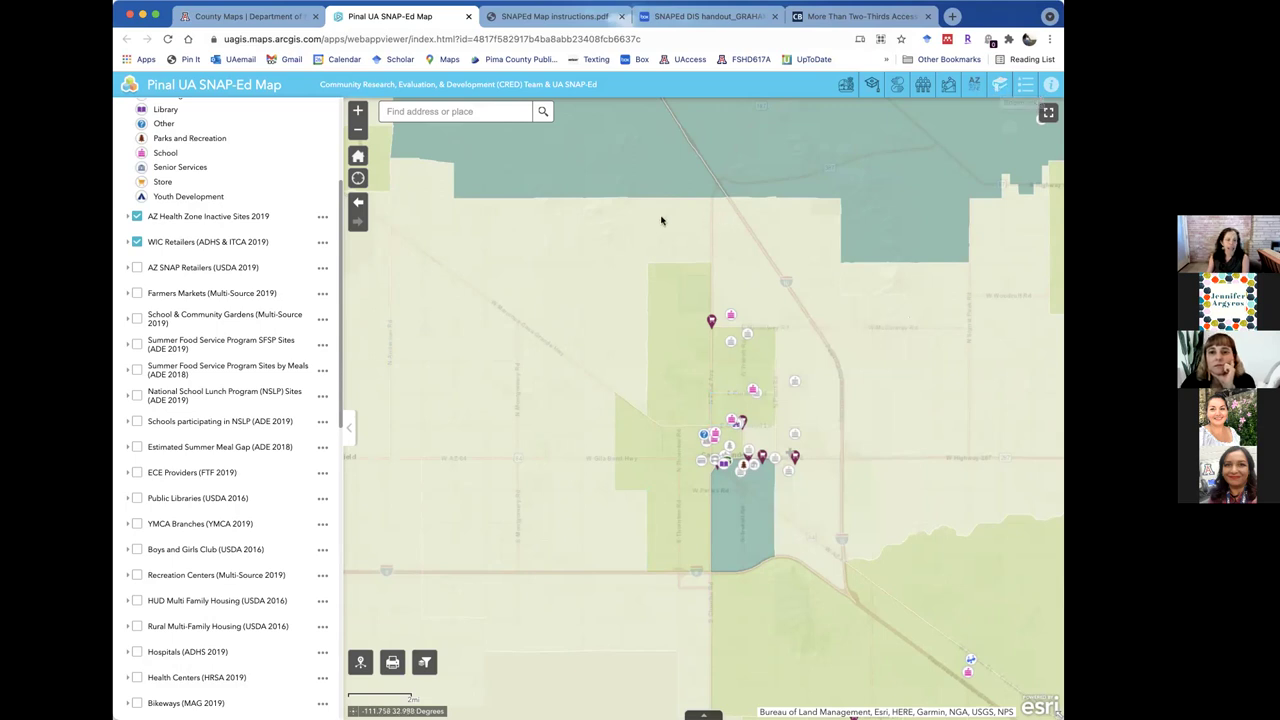
Open the Food Retail Layers group and turn on AZ SNAP Retailers (USDA 2019) and Farmers Markets (Multi-Source 2019).
scroll(292, 251, "up", 5)
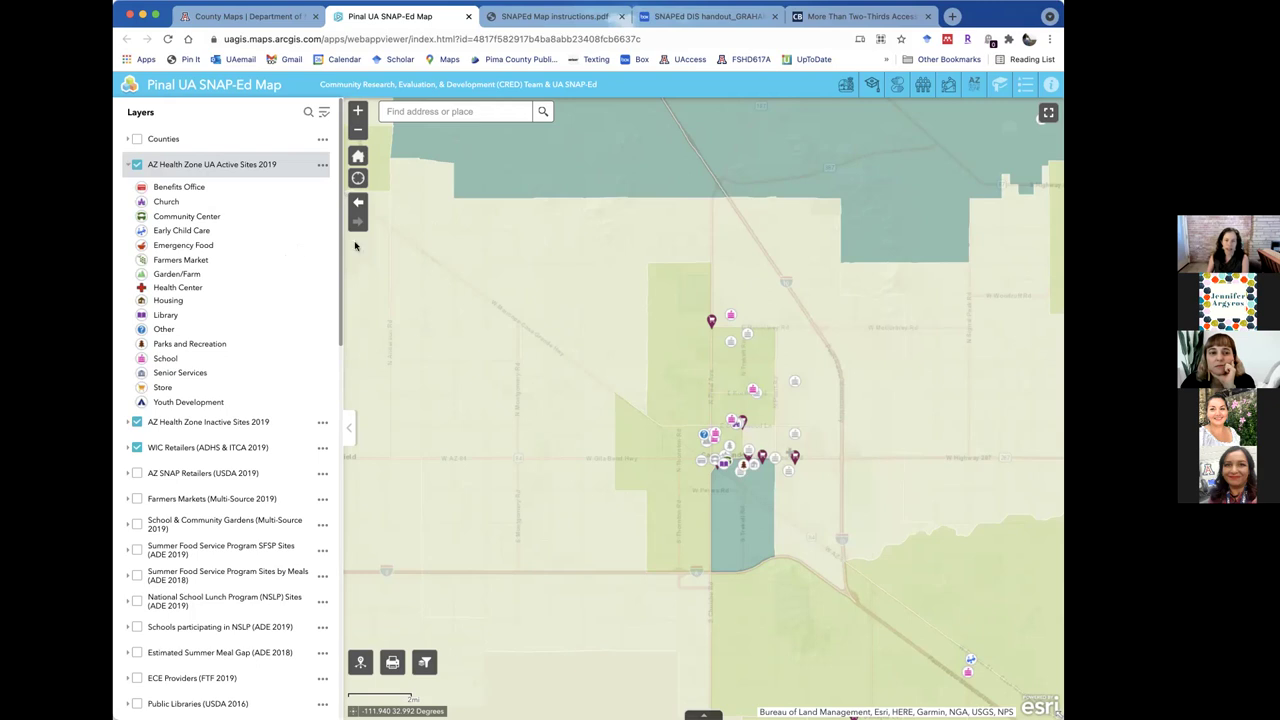
left_click(845, 88)
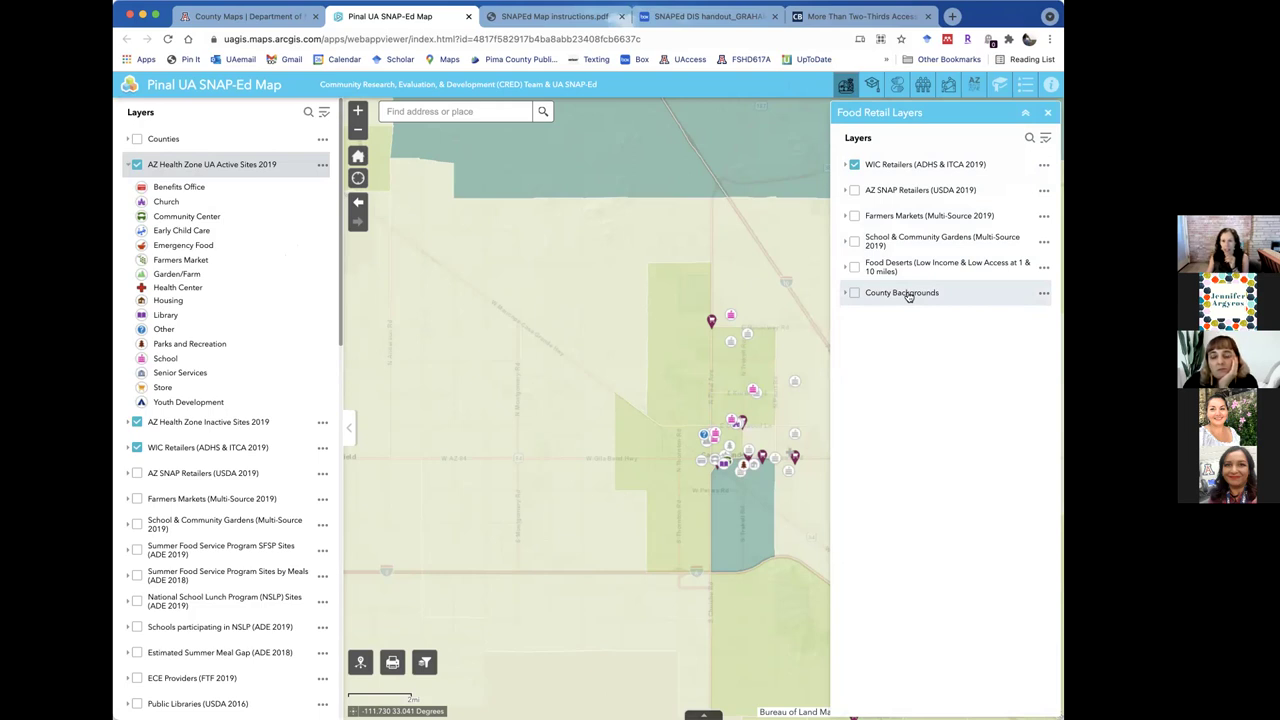
left_click(855, 191)
left_click(855, 217)
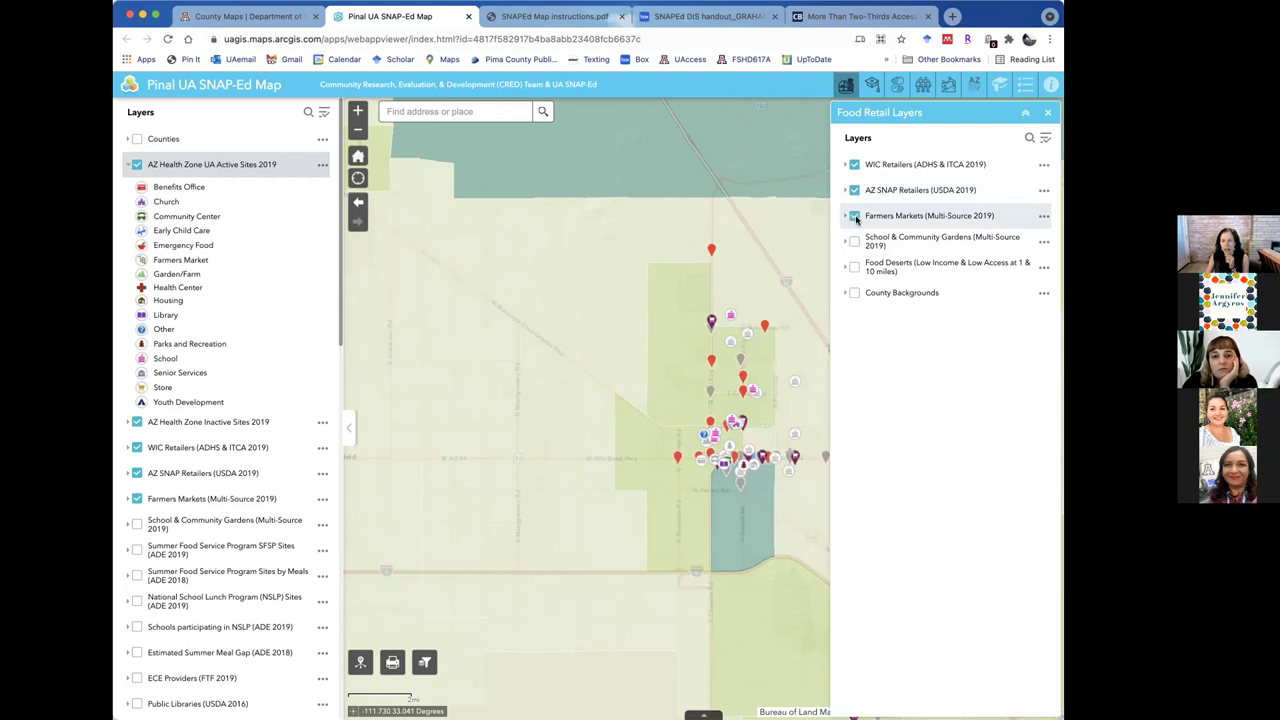
Expand the legends of the Farmers Markets, AZ SNAP Retailers and WIC Retailers layers in the food retail group.
left_click(845, 216)
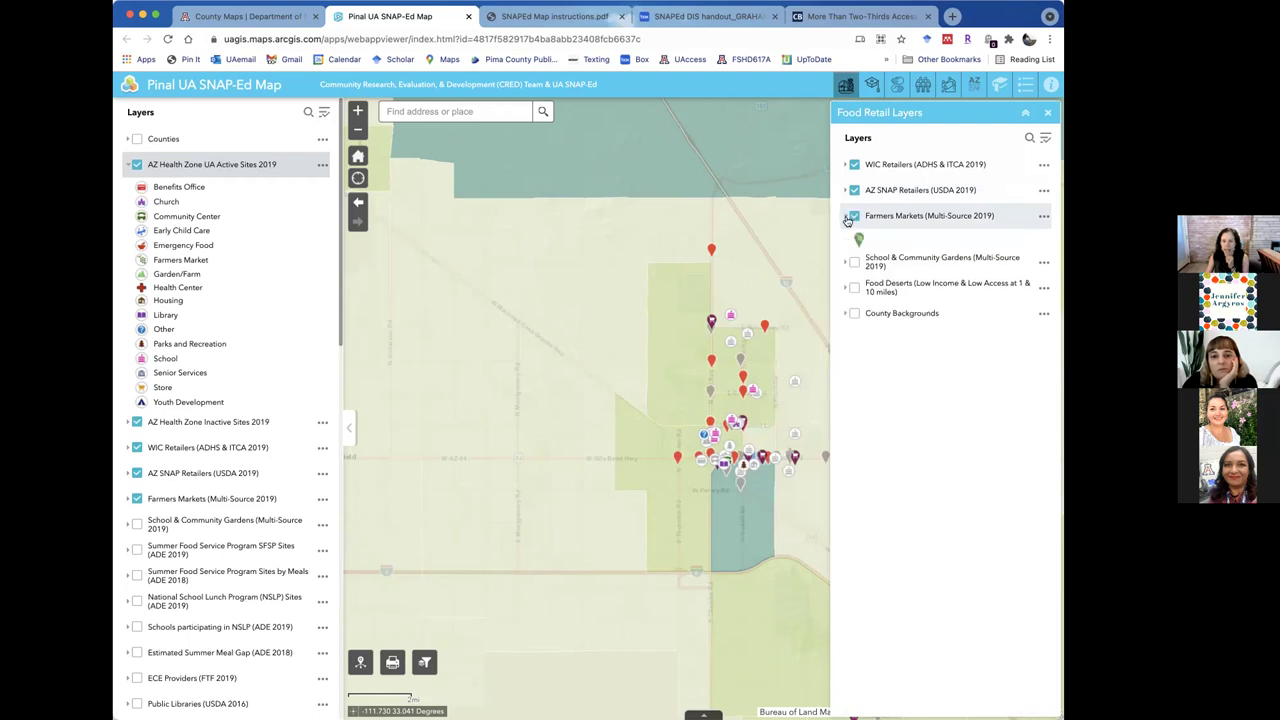
left_click(845, 191)
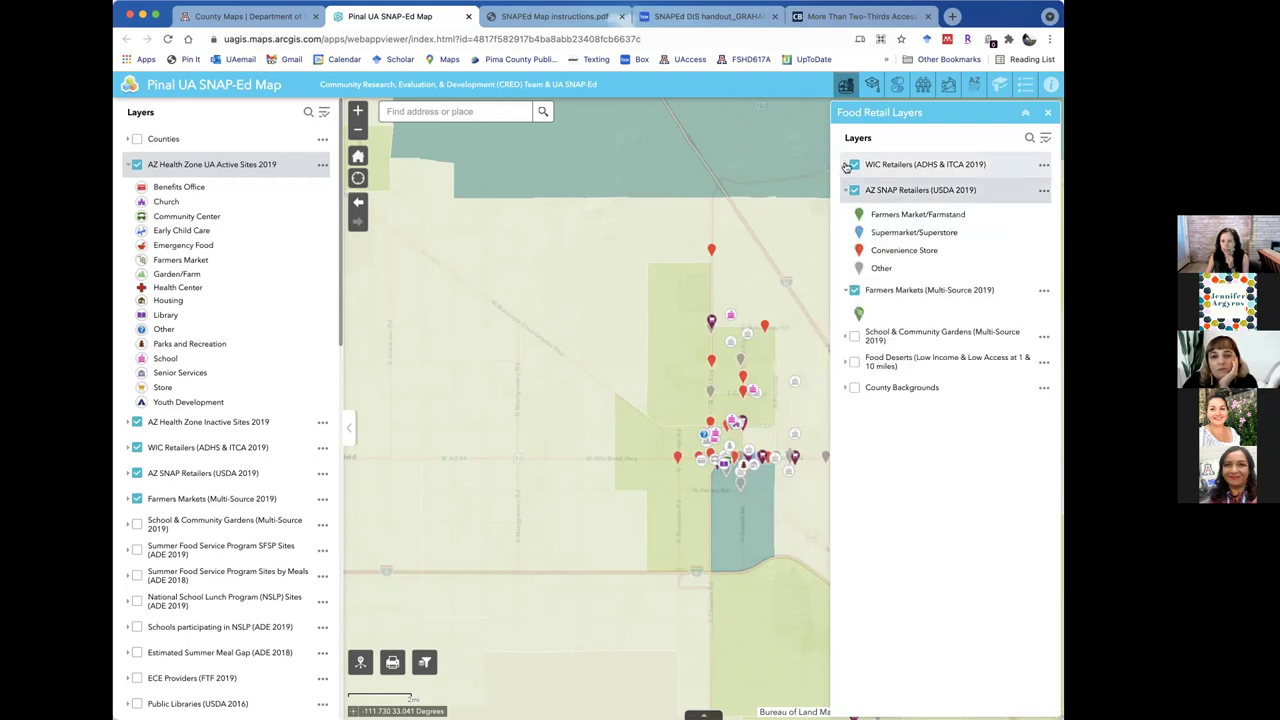
left_click(845, 165)
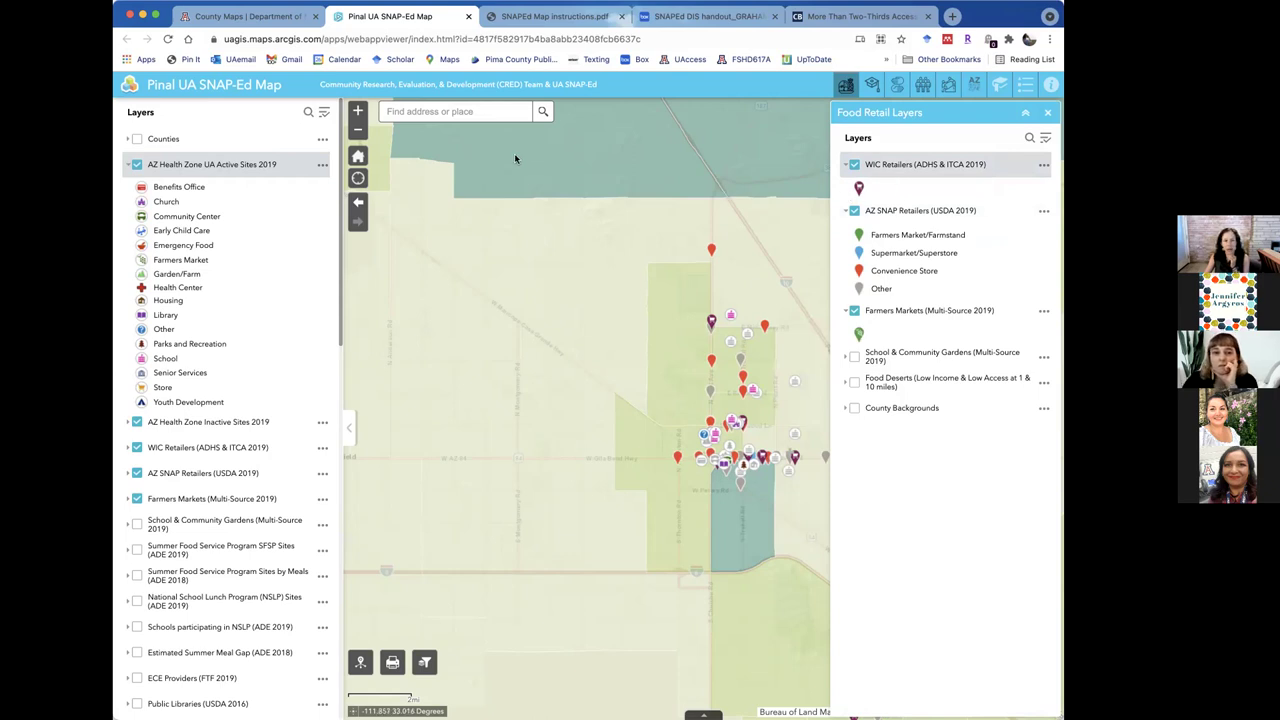
Turn off all map layers and close the Food Retail Layers group.
left_click(325, 113)
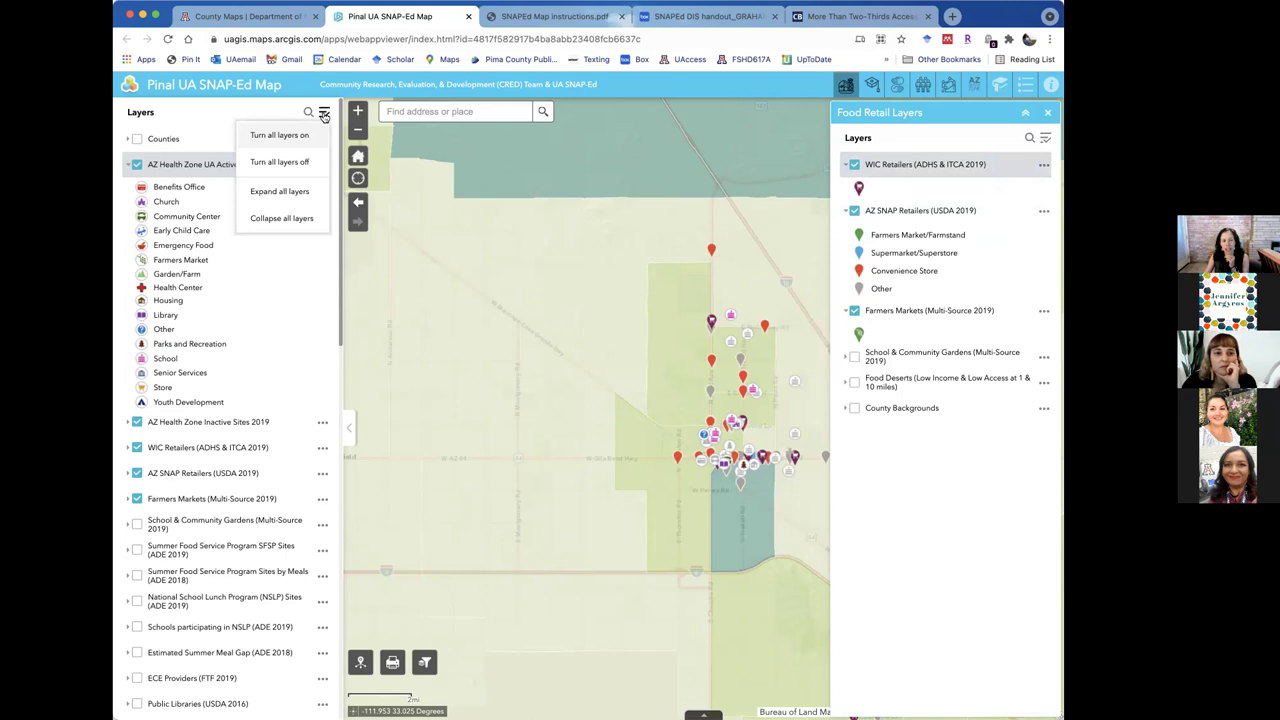
left_click(299, 168)
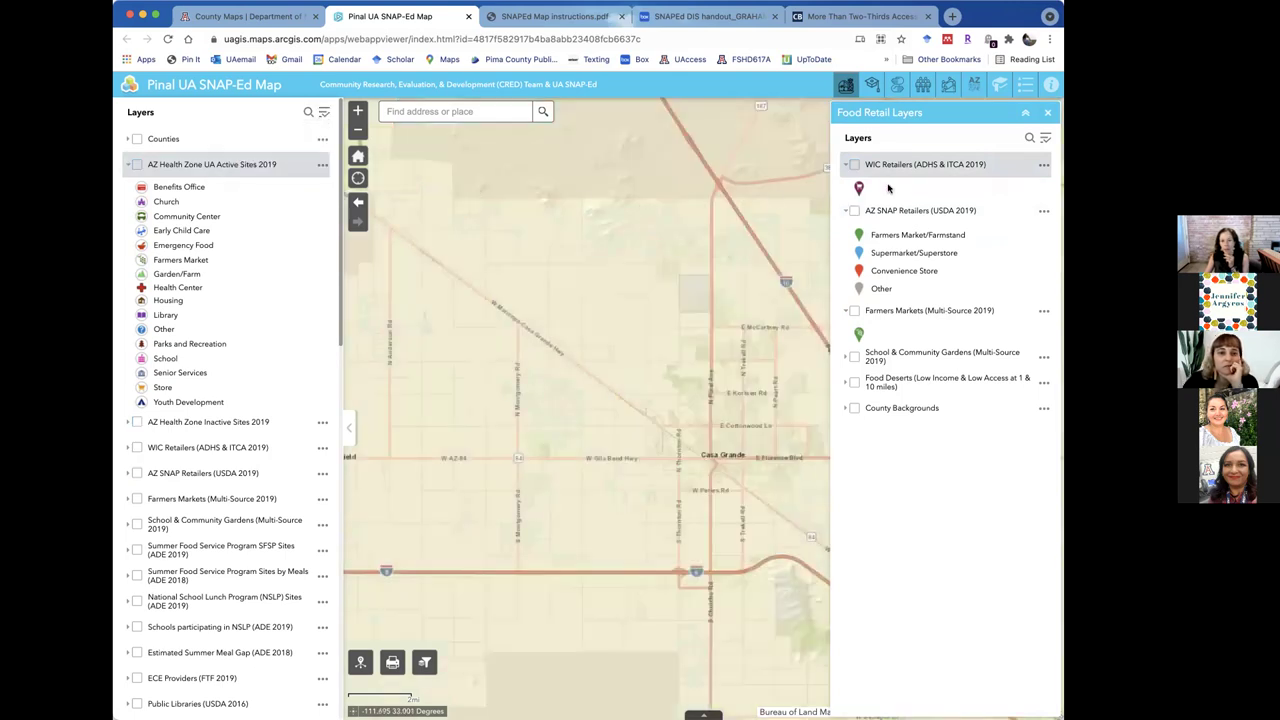
left_click(1047, 112)
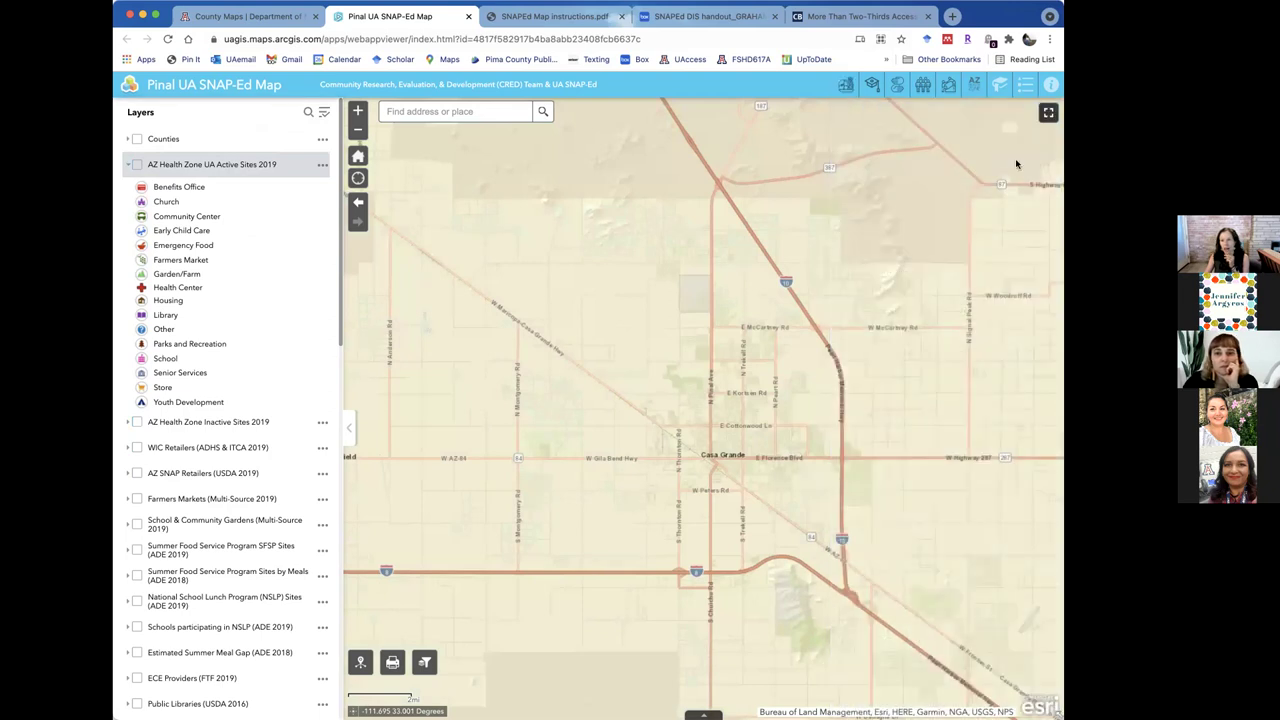
Open the Schools and ECE group, then turn on Public Libraries, YMCA Branches and Recreation Centers in the Community Resource Layers group.
left_click(871, 86)
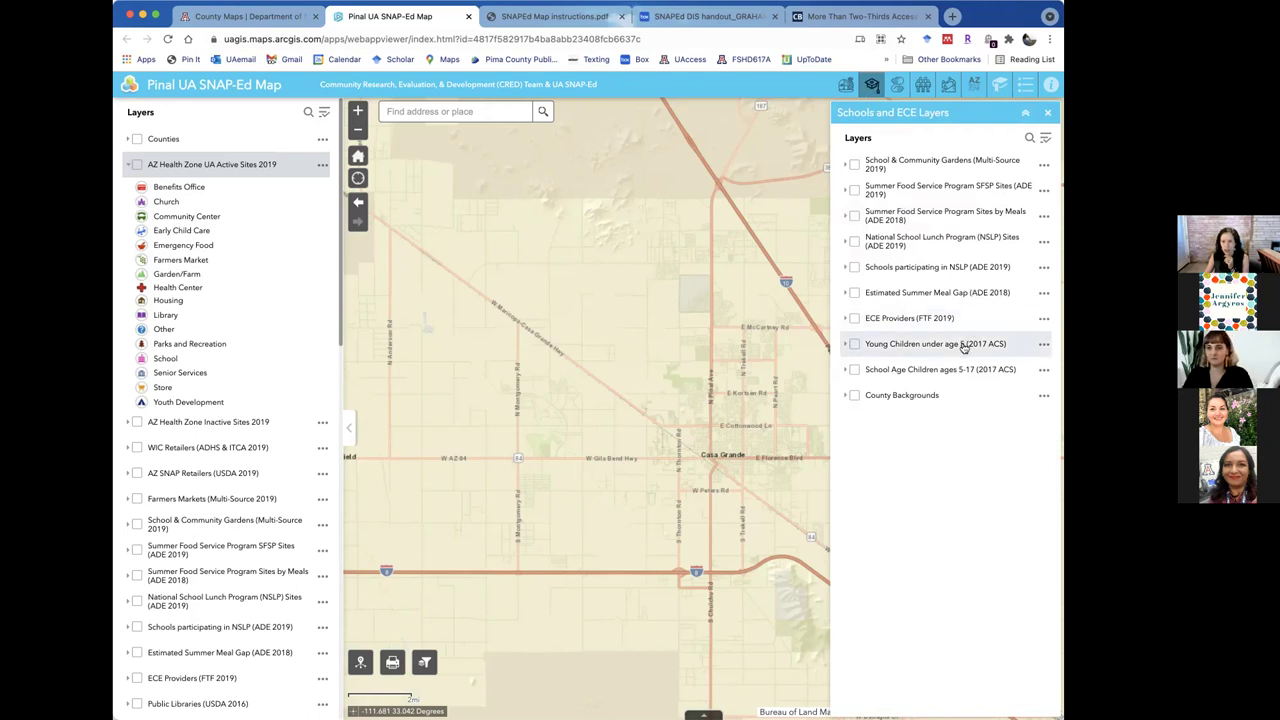
left_click(896, 86)
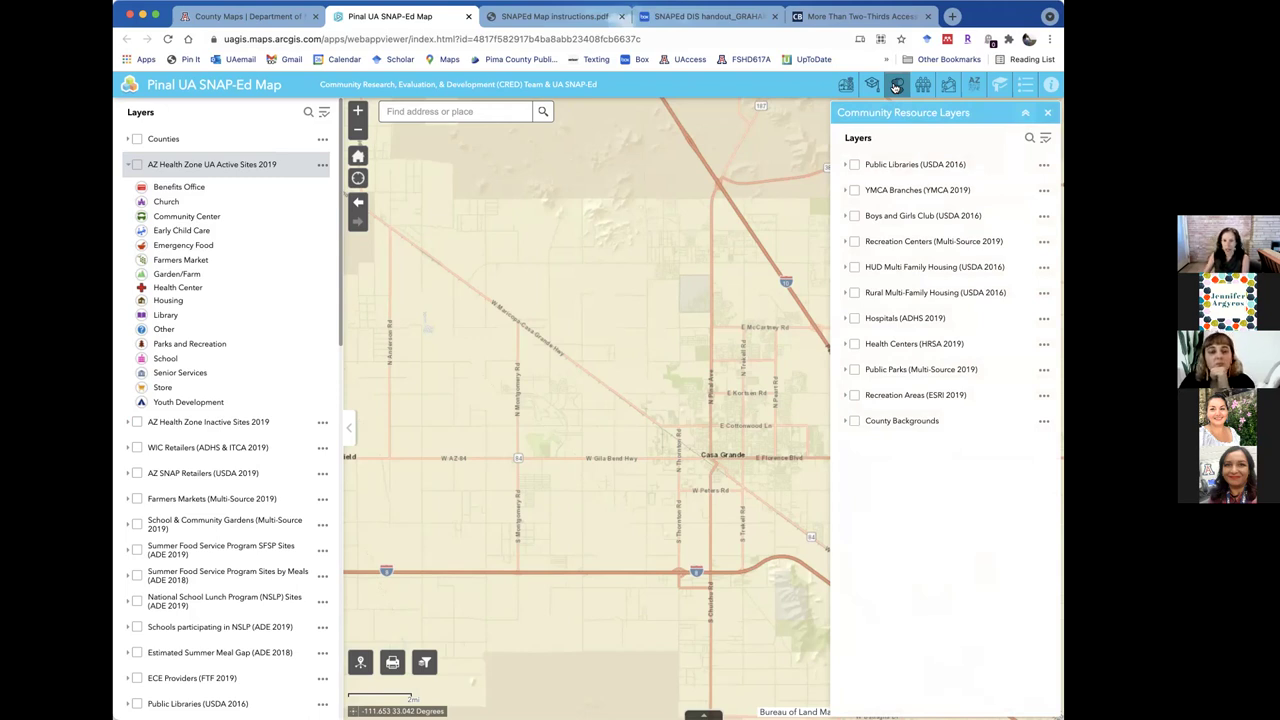
left_click(854, 164)
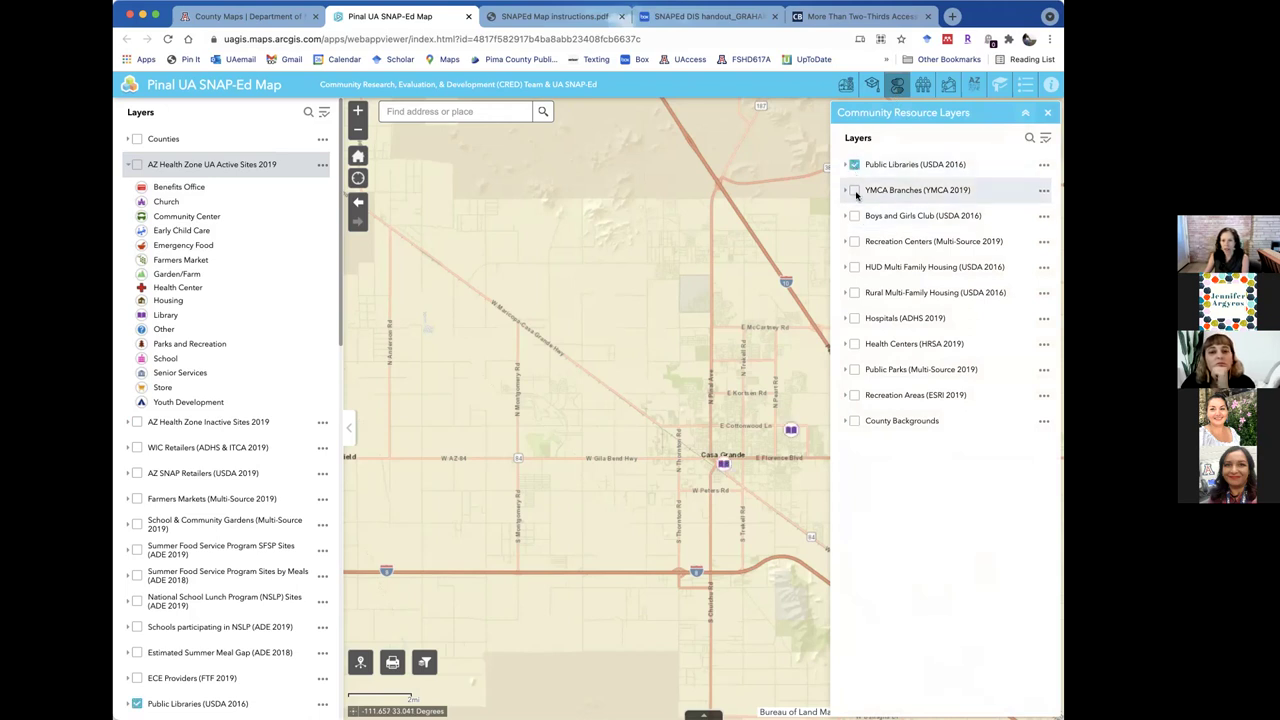
left_click(854, 242)
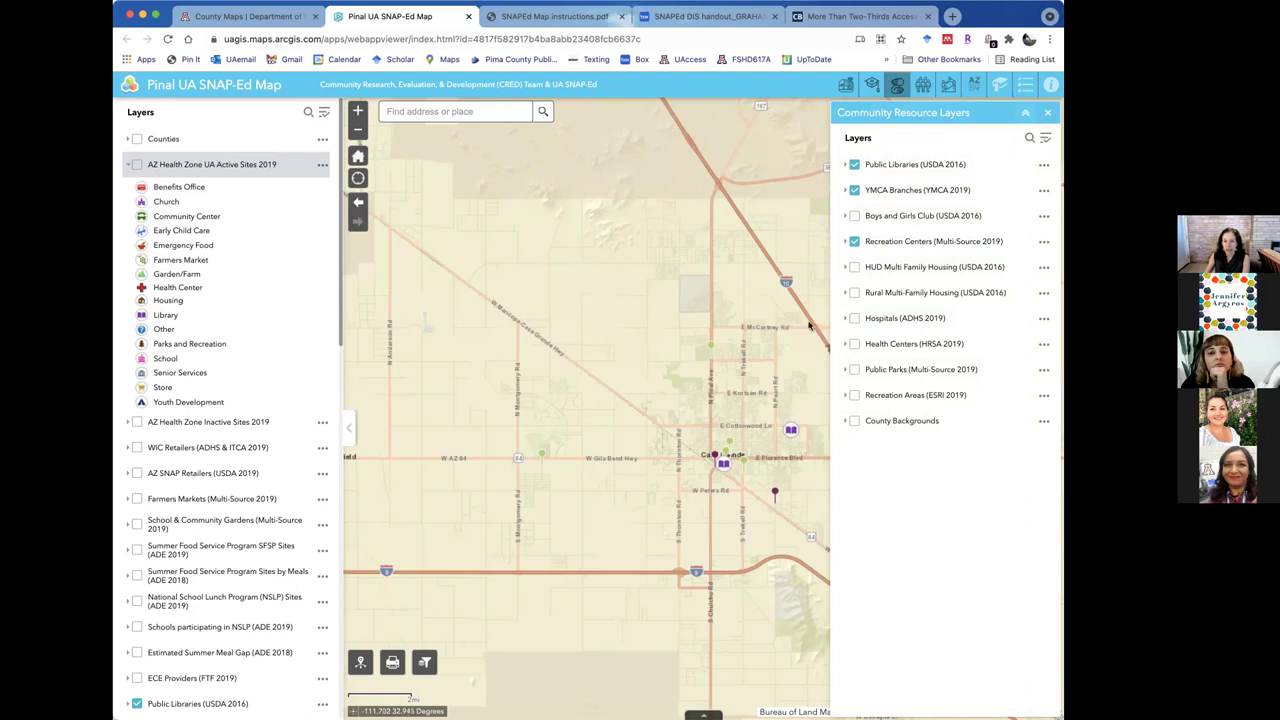
Open the Demographic Layers group, turn on Households with No Smartphone (2017 ACS) and expand its legend.
left_click(922, 87)
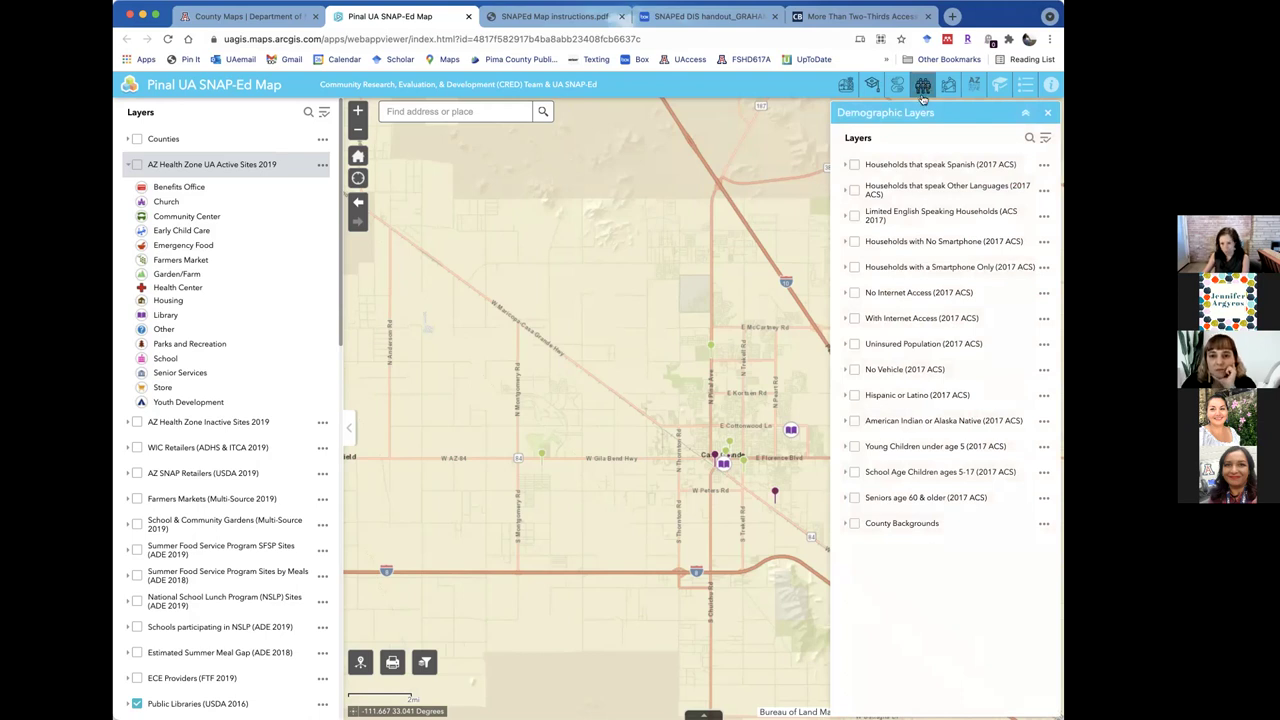
left_click(854, 242)
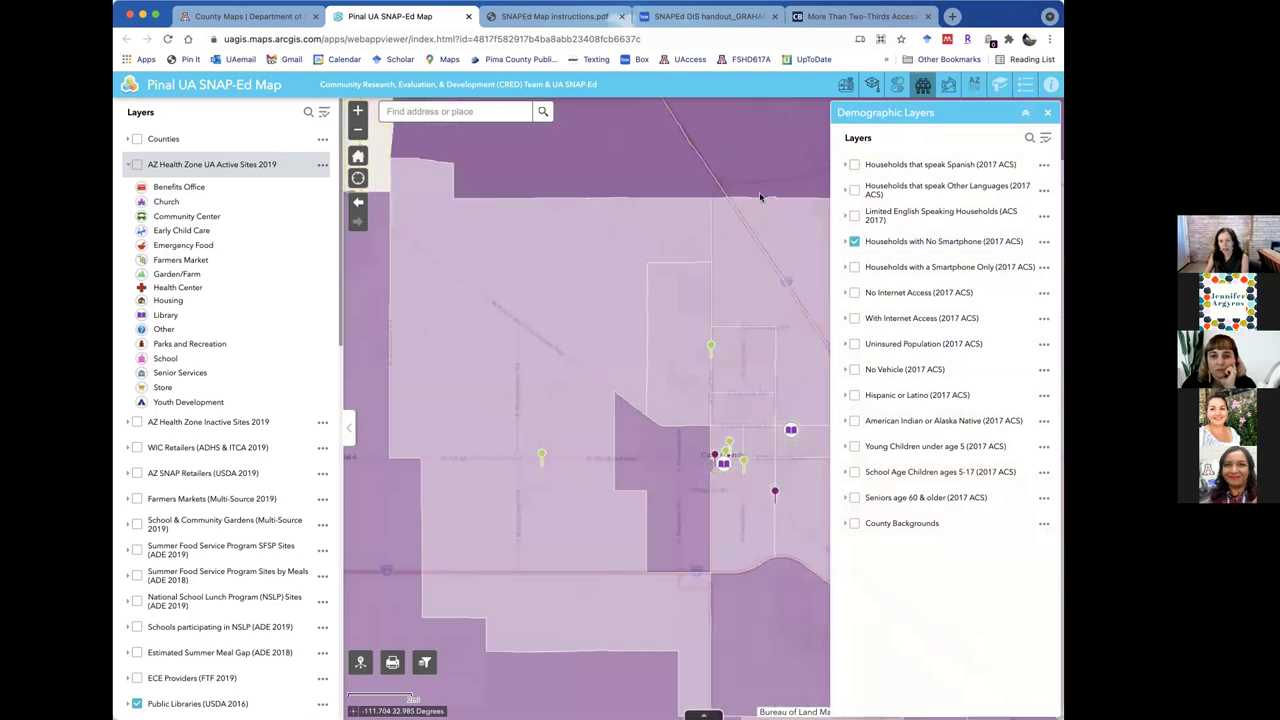
left_click(845, 243)
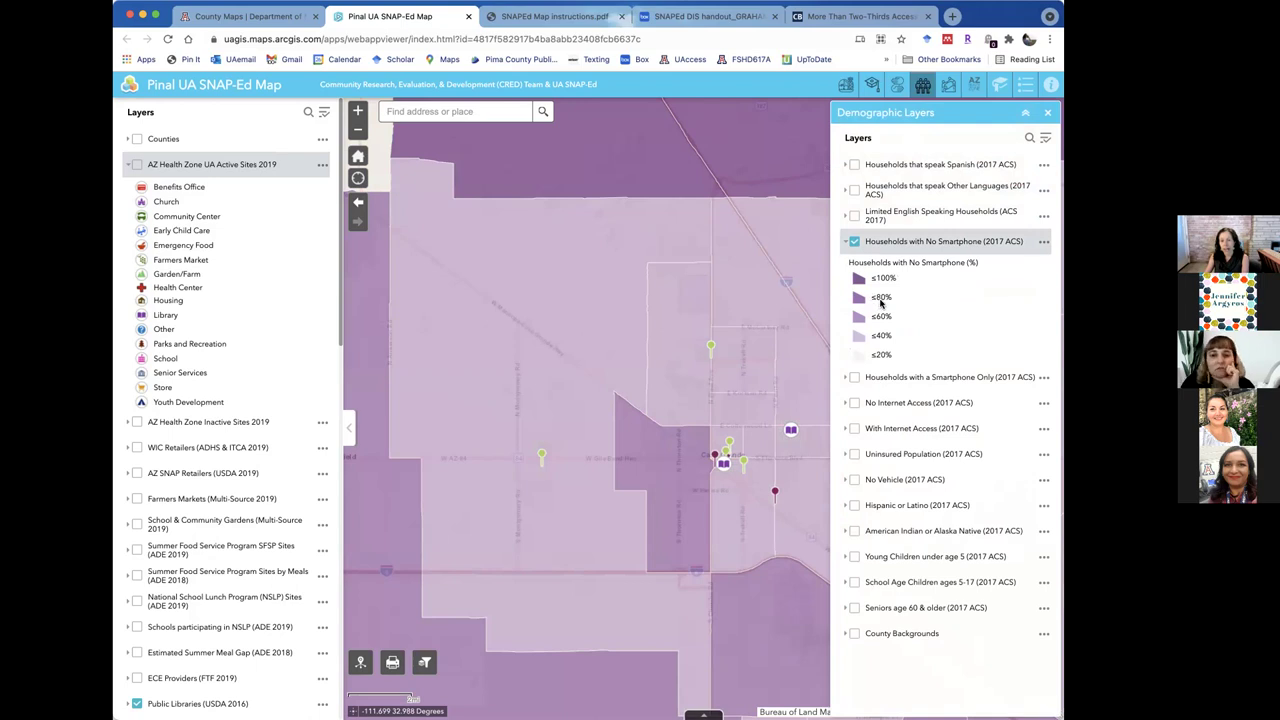
View the pop-up of the dark purple census tract north of Casa Grande, highlight Households with No Smartphone (%), and close it.
left_click(767, 172)
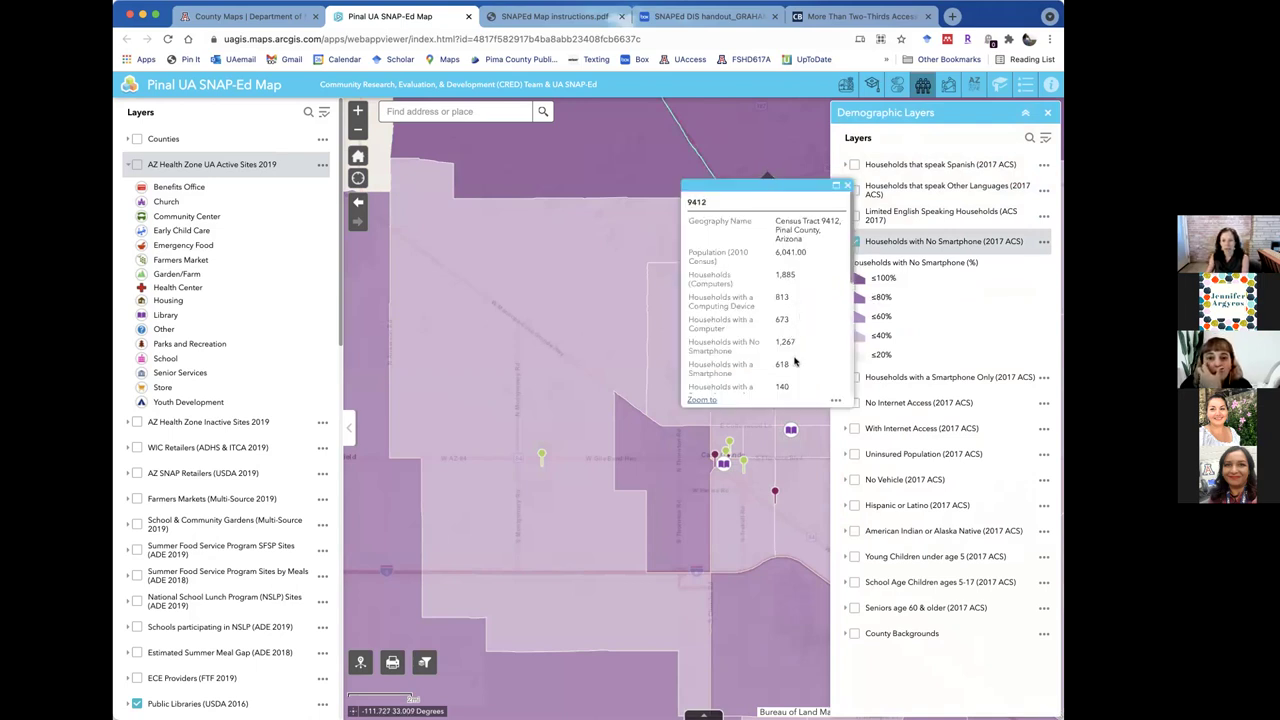
scroll(792, 352, "down", 3)
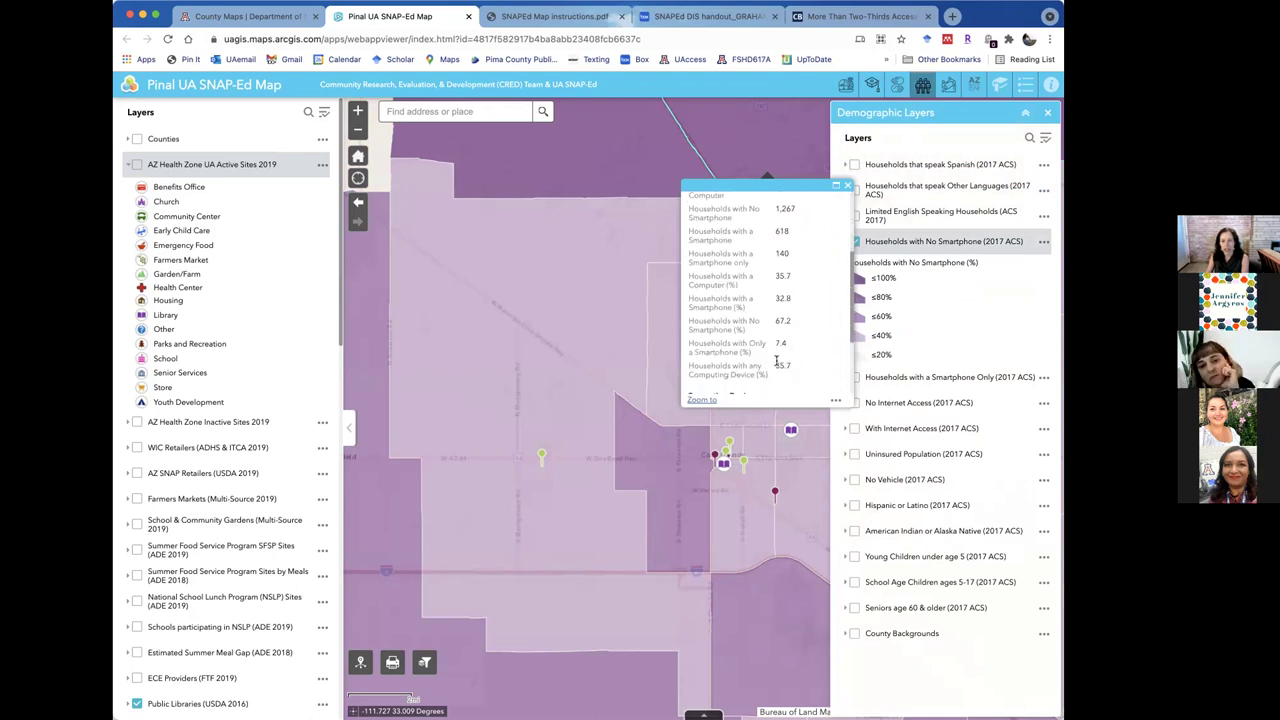
left_click_drag(690, 323, 852, 325)
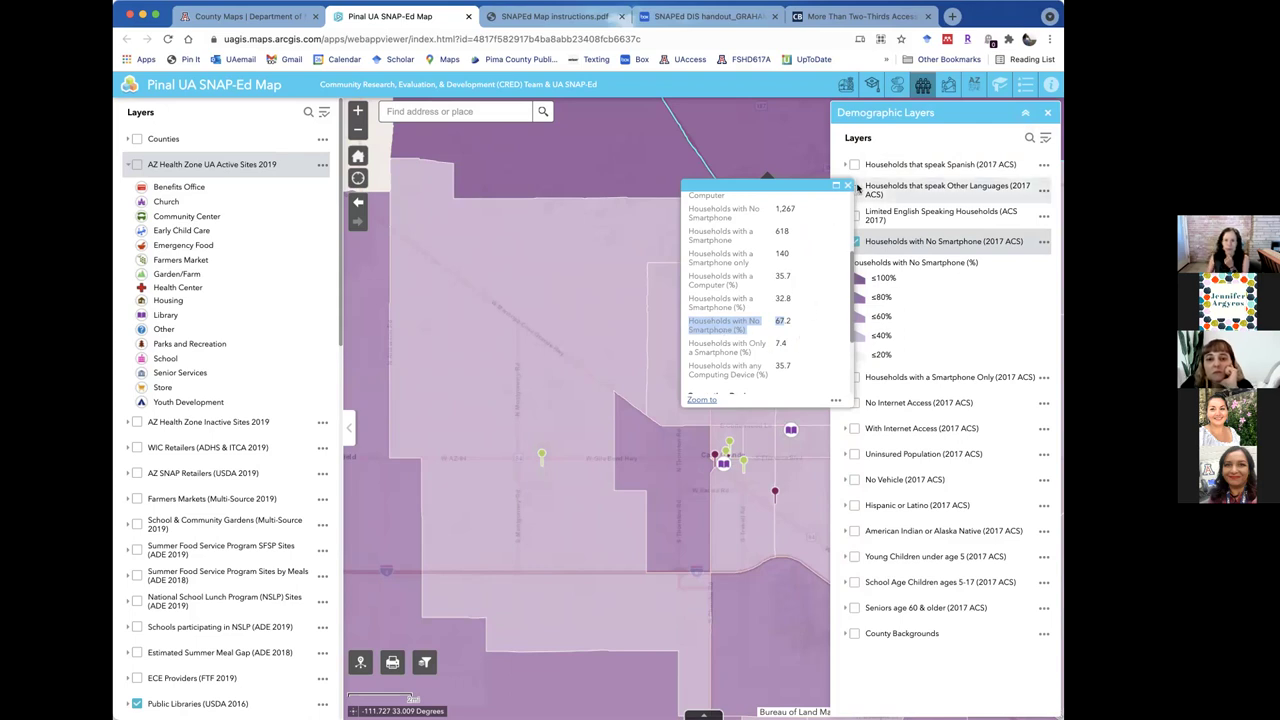
left_click(848, 187)
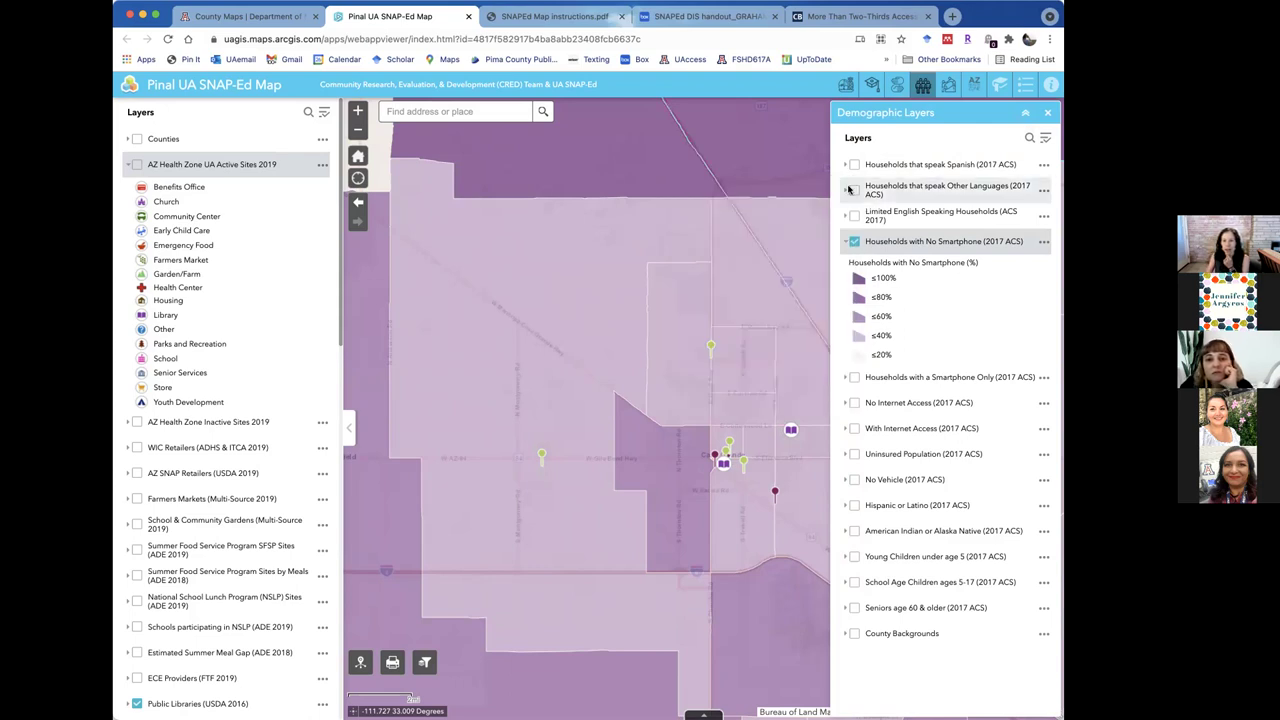
Turn off Households with No Smartphone and turn on Low Income Families (2017 ACS) in the Economic Need Layers group.
left_click(854, 241)
left_click(949, 86)
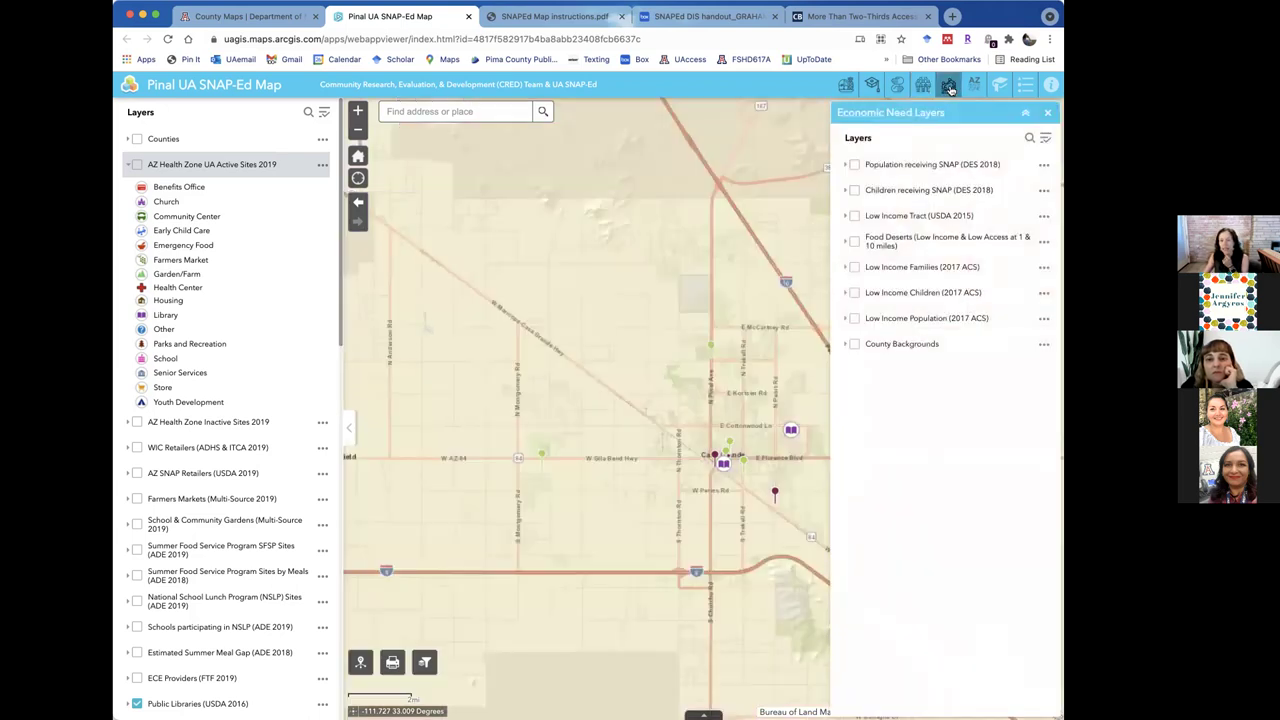
left_click(855, 268)
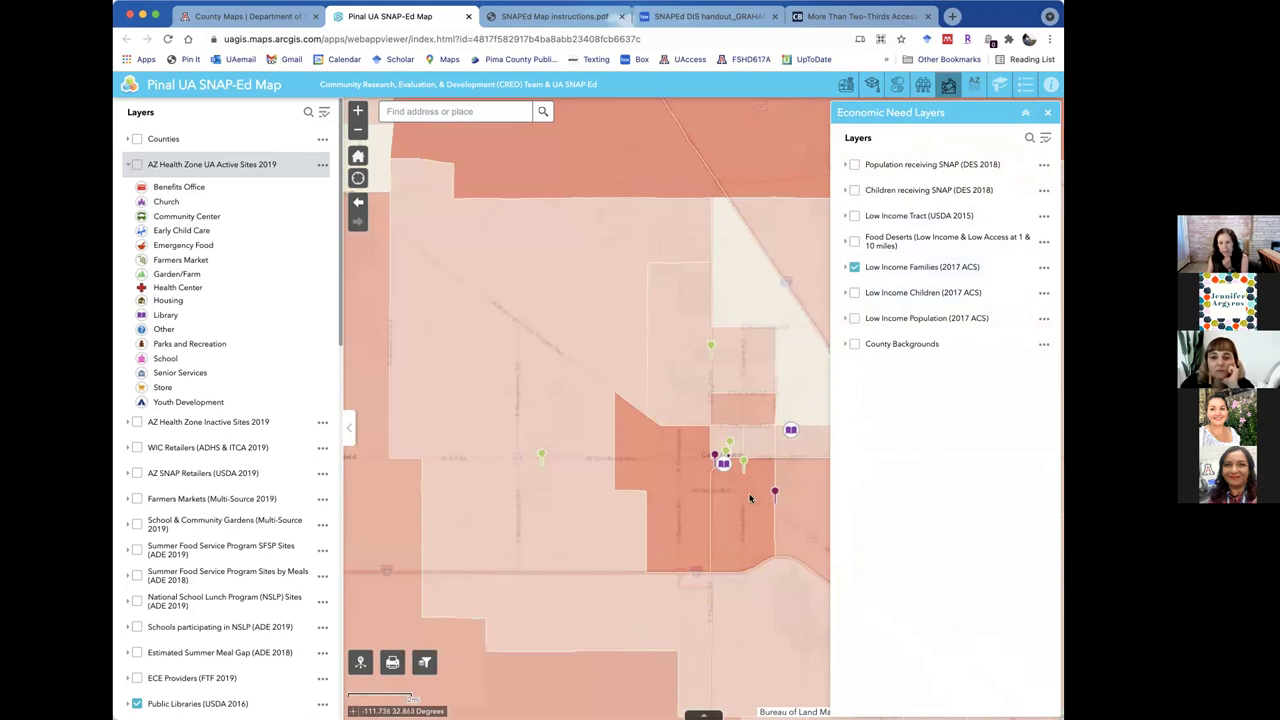
Take the map to the Apache Junction bookmark and close the bookmarks.
left_click(1001, 86)
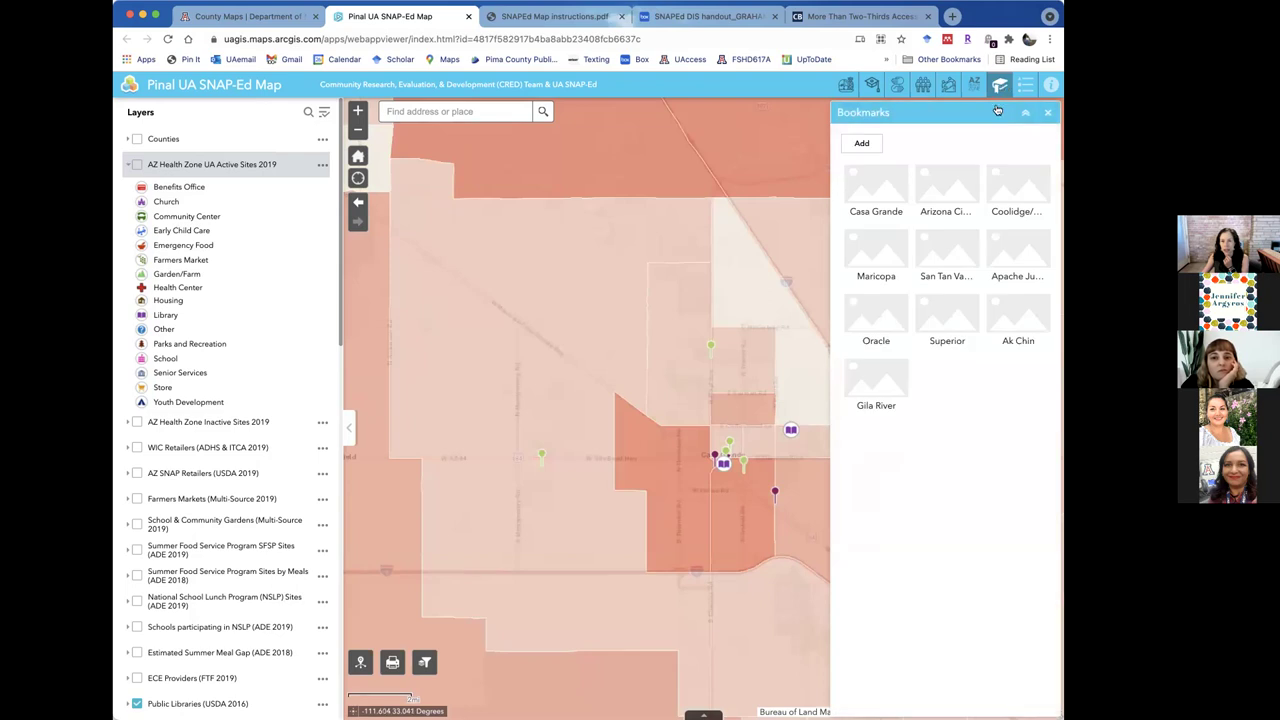
left_click(1016, 263)
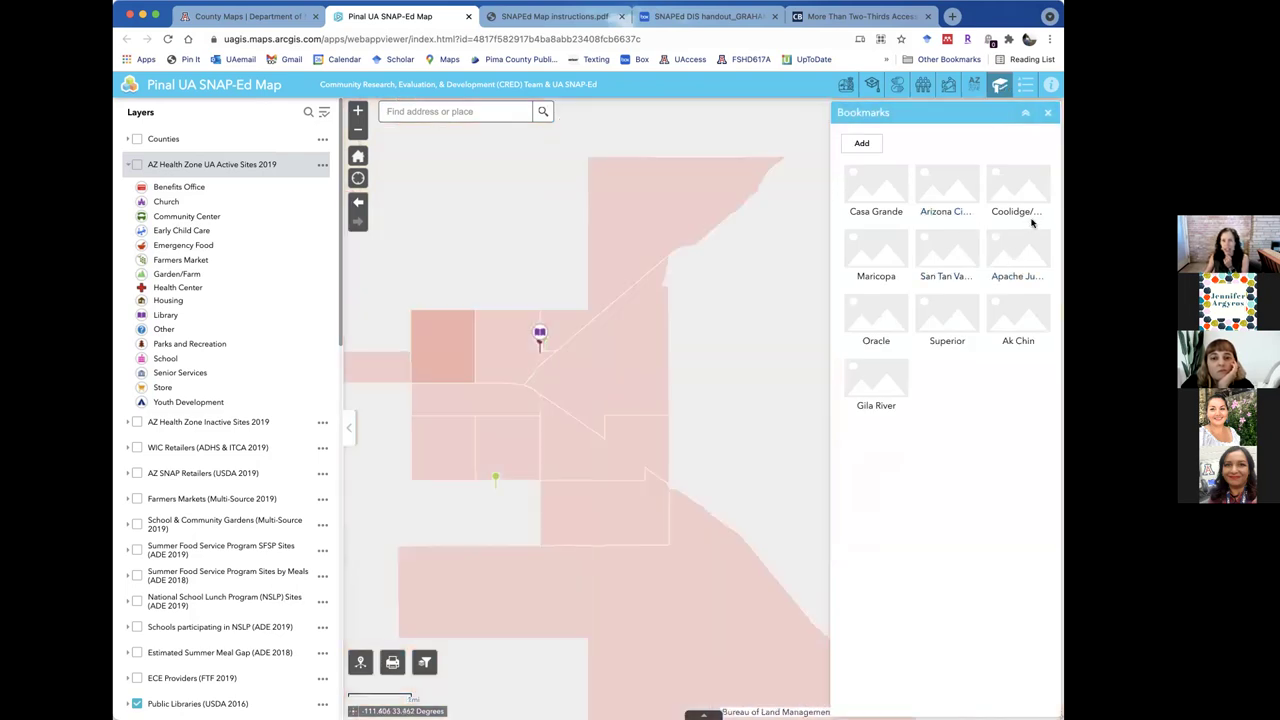
left_click(1048, 114)
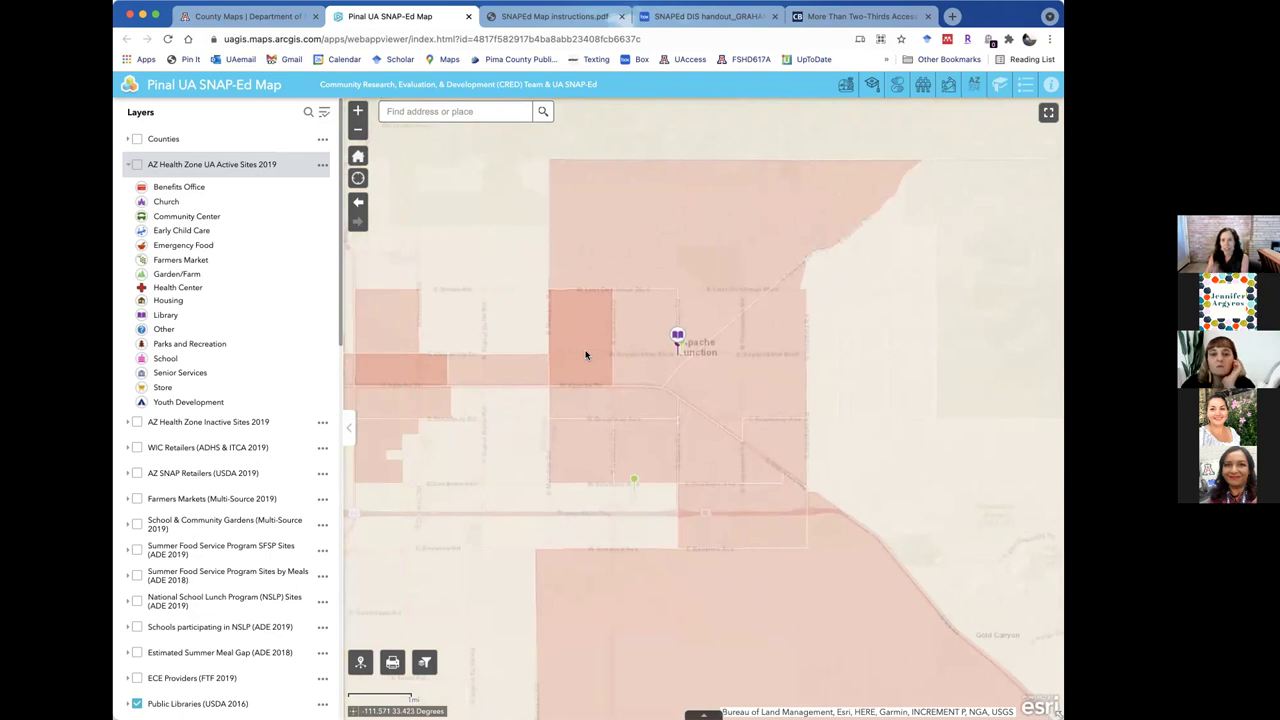
View the map legend for the active library, YMCA, recreation center and low income layers, then close it.
left_click(1024, 86)
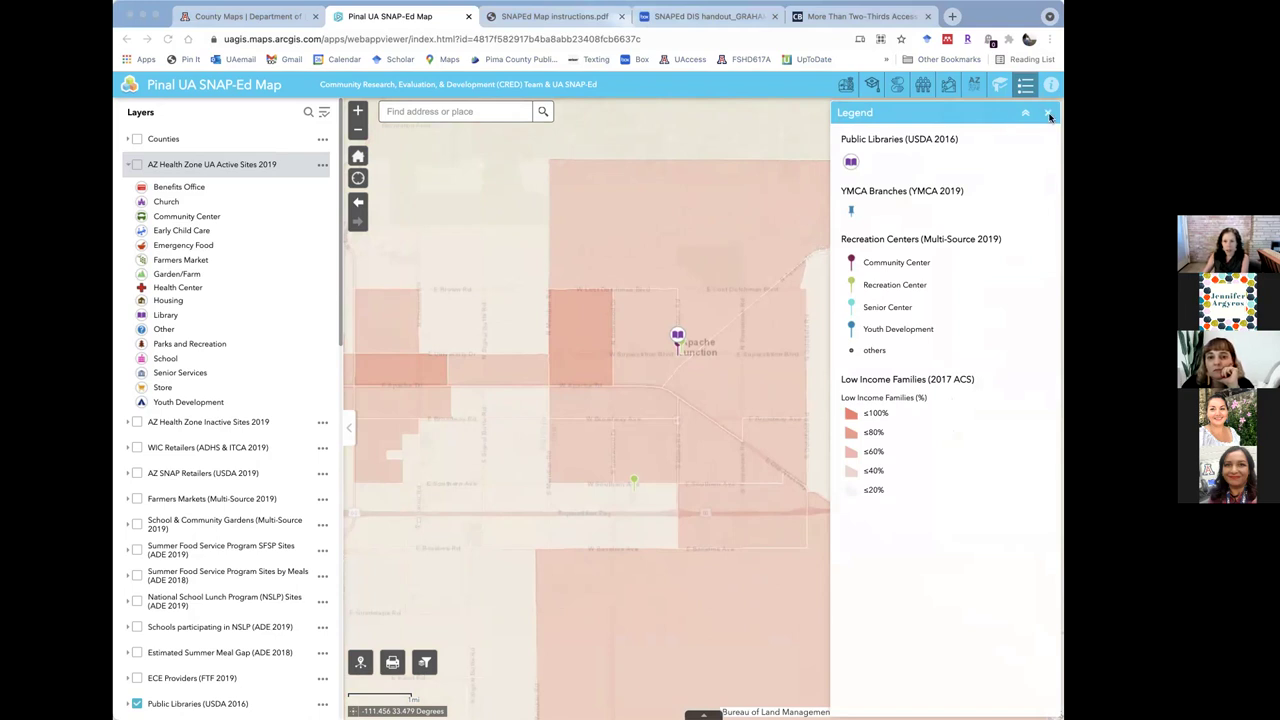
left_click(137, 168)
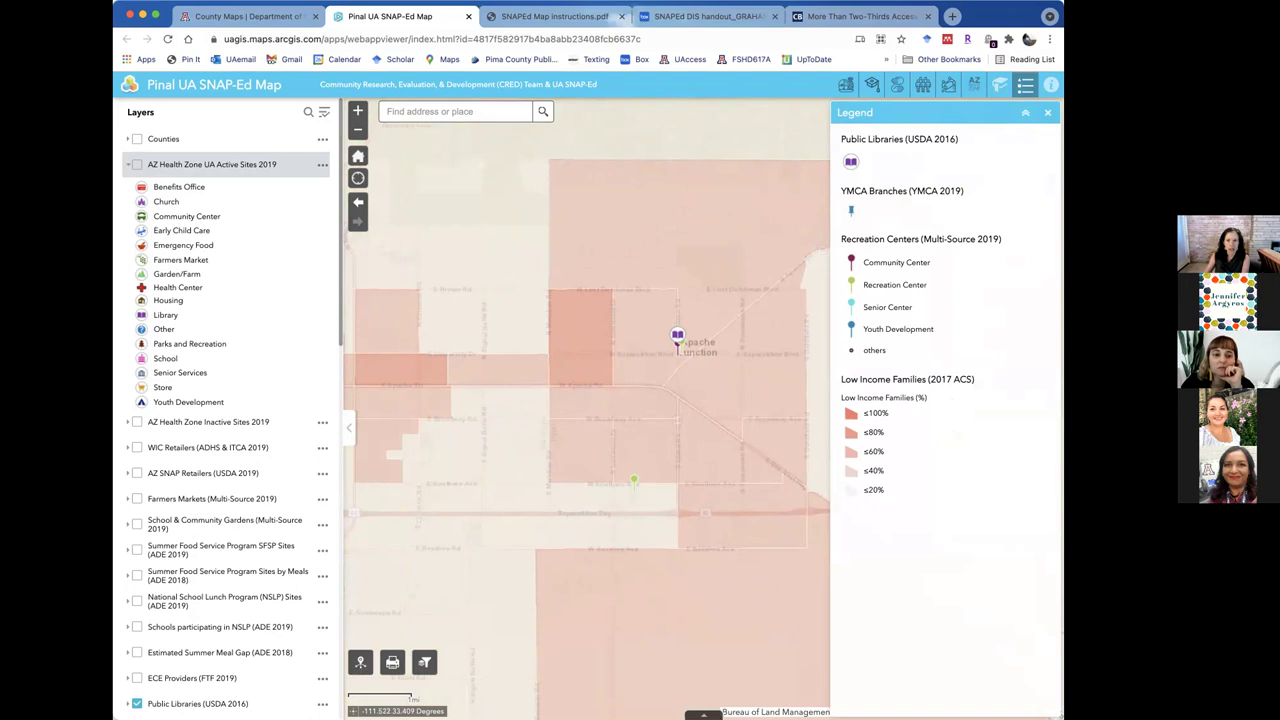
left_click(1048, 114)
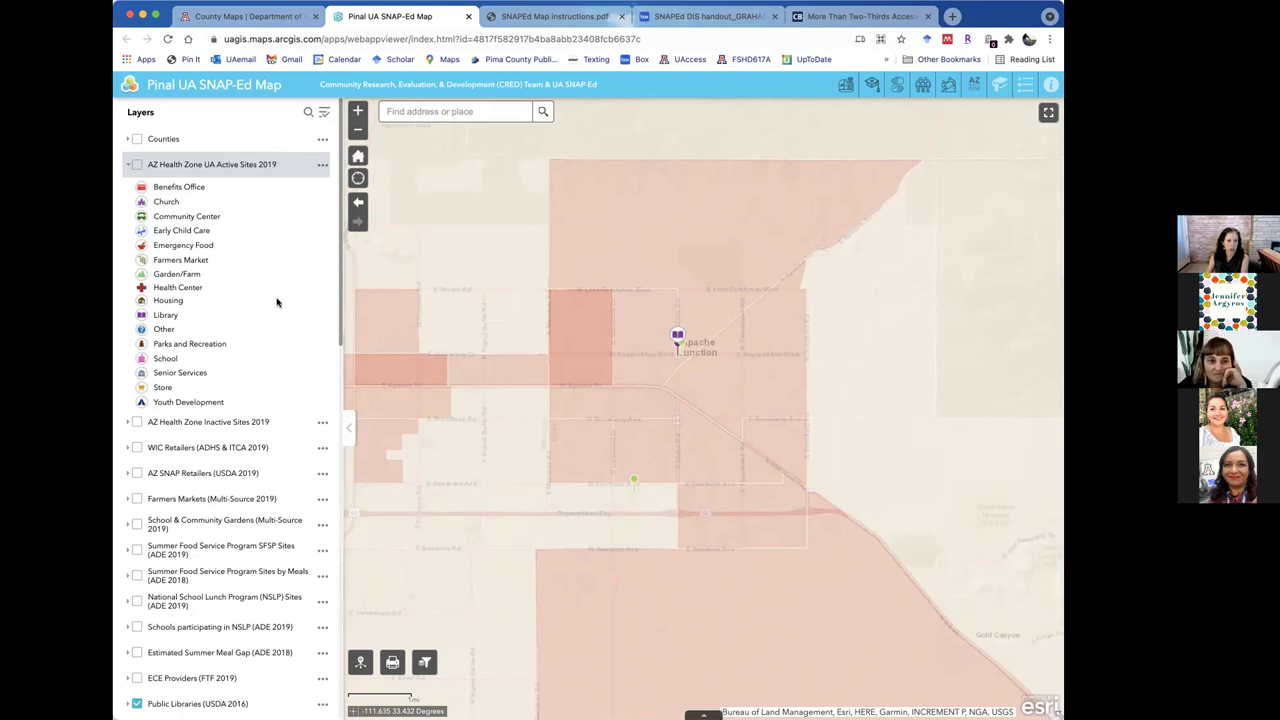
Turn on the WIC Retailers and AZ SNAP Retailers layers and open the Info Summary.
left_click(134, 448)
left_click(137, 475)
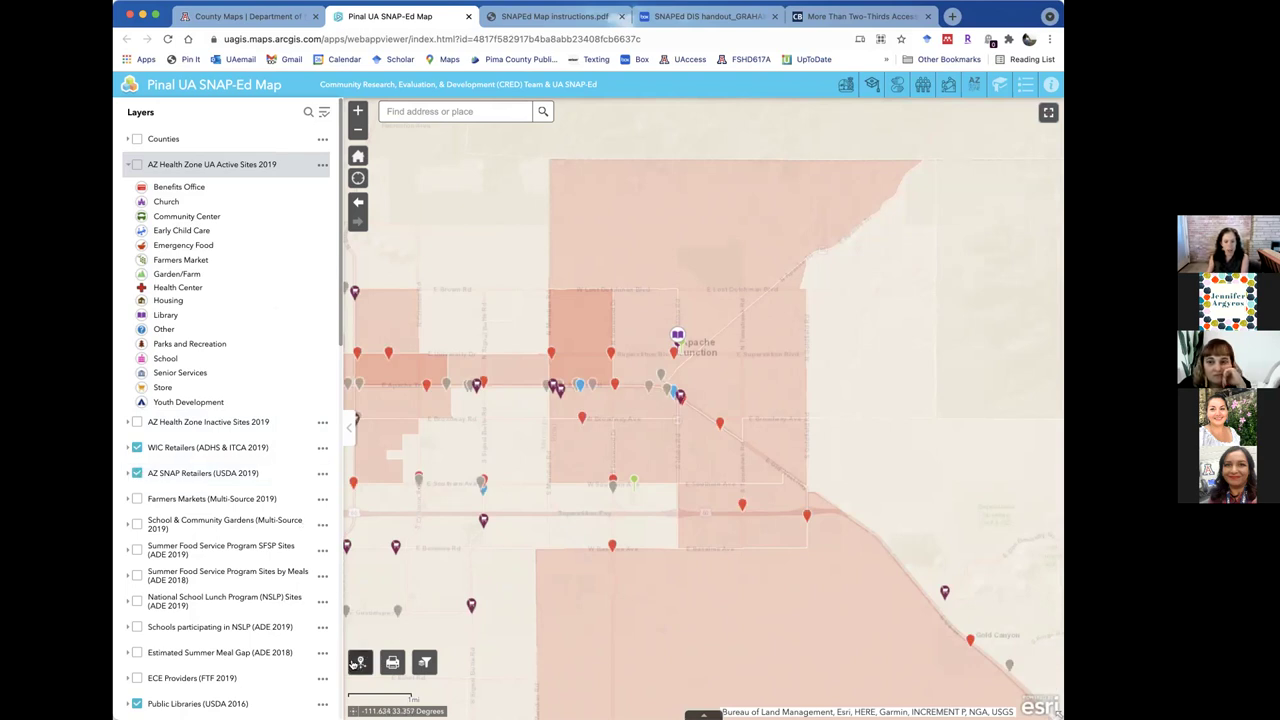
left_click(359, 666)
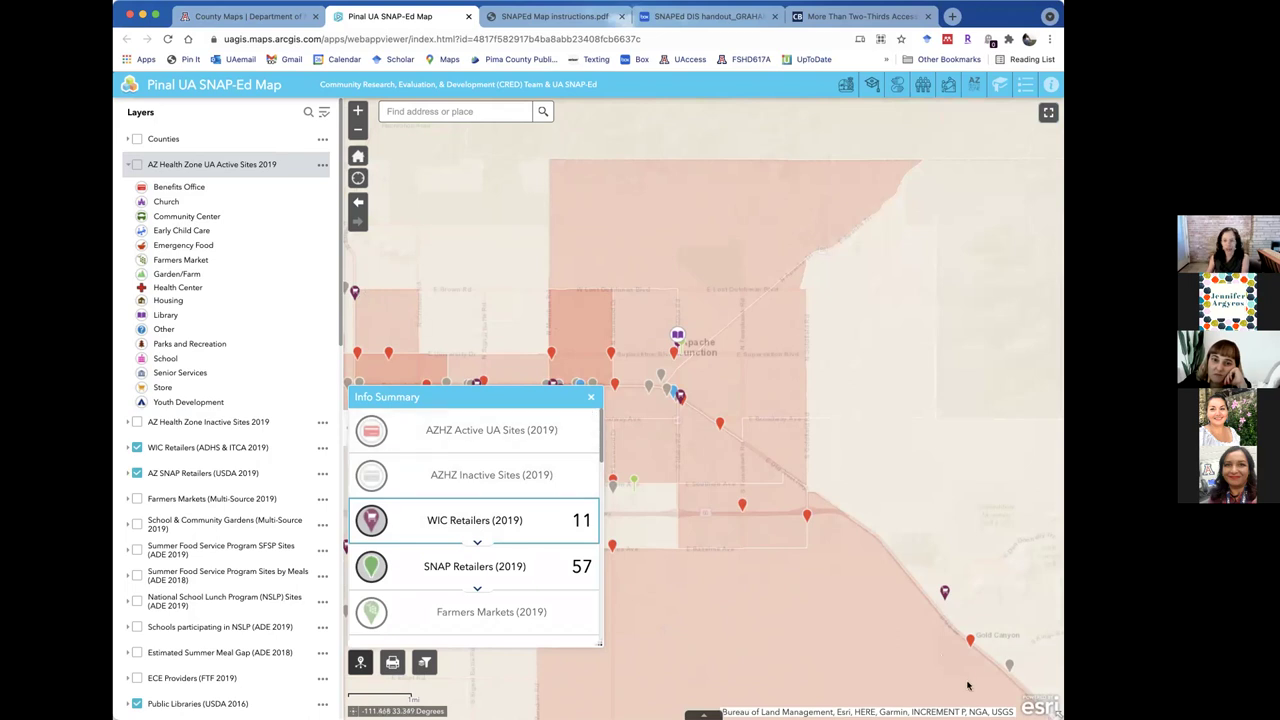
Review the Info Summary for a closer map extent around Apache Junction, through to Food Deserts (2015), and close it.
left_click(358, 111)
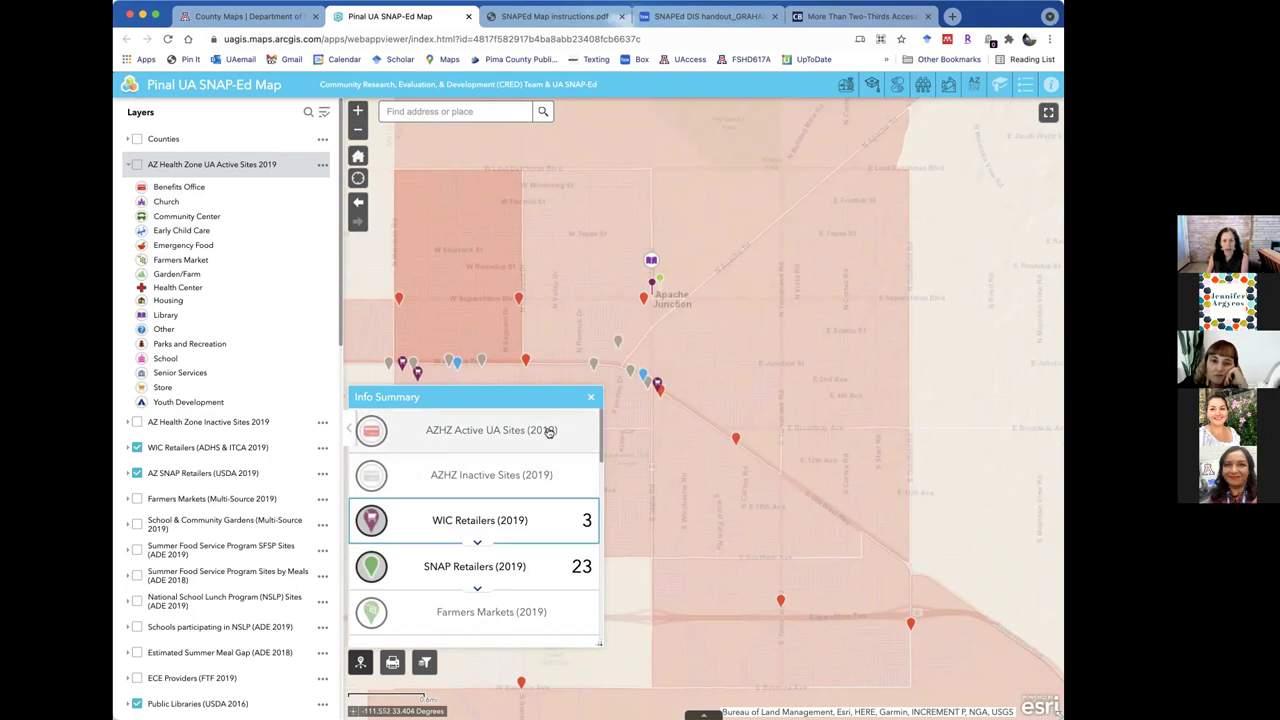
mouse_move(601, 424)
left_mouse_down()
mouse_move(601, 437)
mouse_move(602, 425)
left_mouse_up()
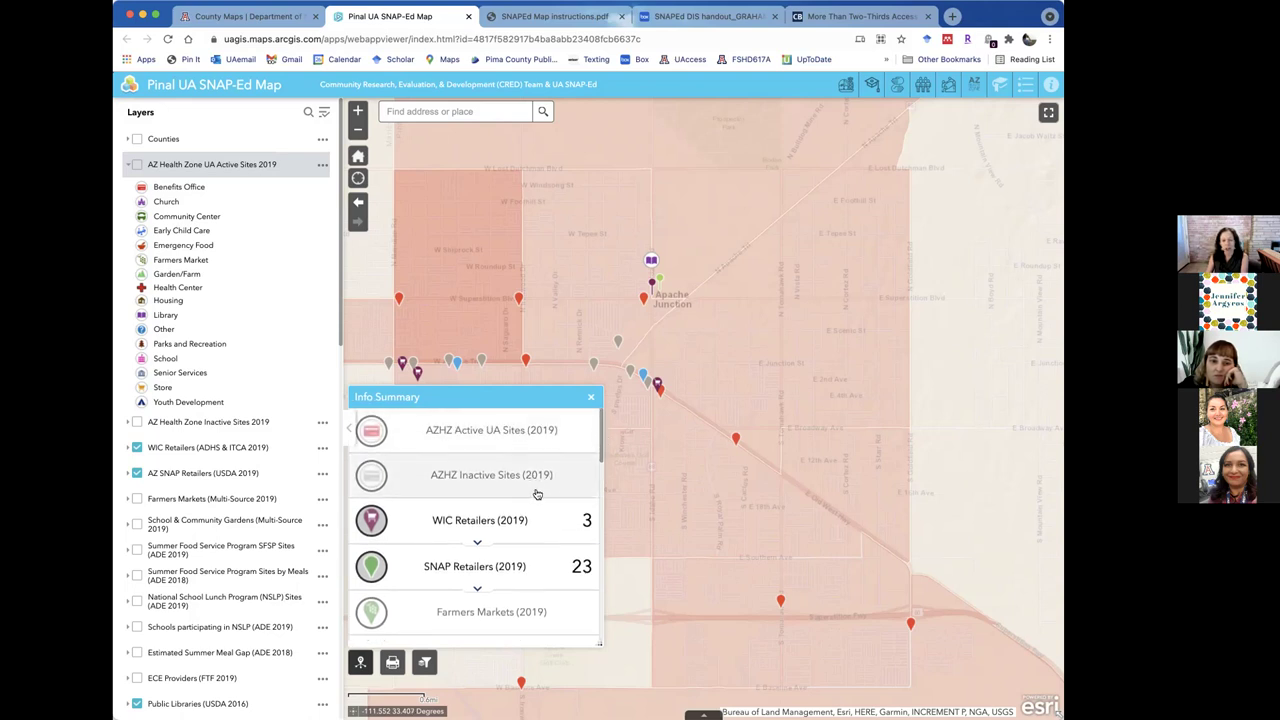
left_click_drag(601, 428, 603, 610)
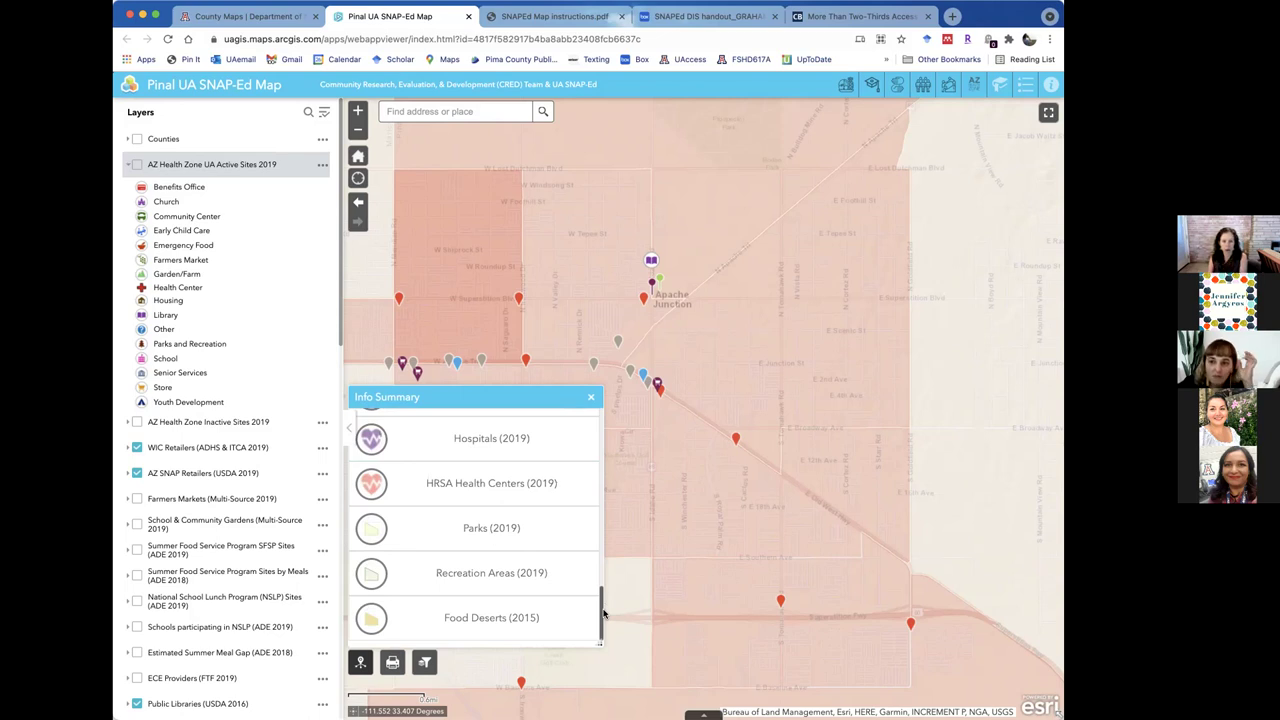
left_click(591, 397)
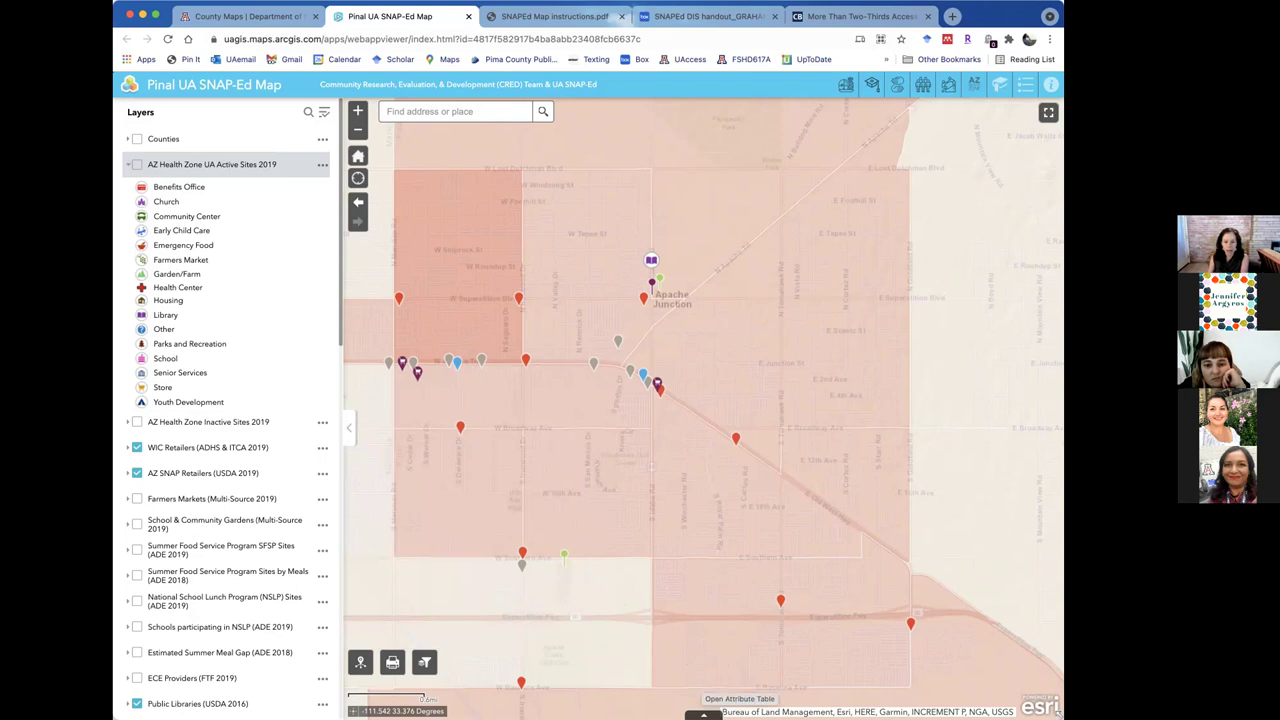
Open the attribute table and display the Low Income Families (2017 ACS) layer's records in it.
left_click(703, 715)
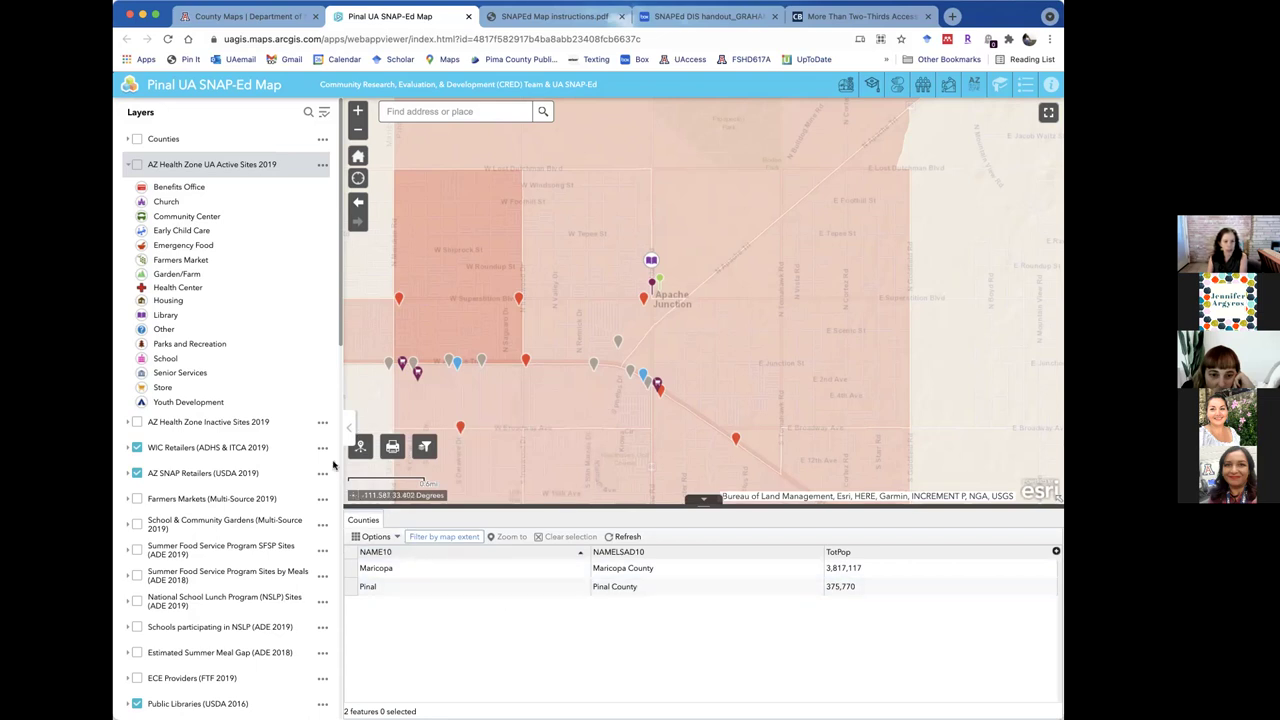
scroll(282, 471, "down", 5)
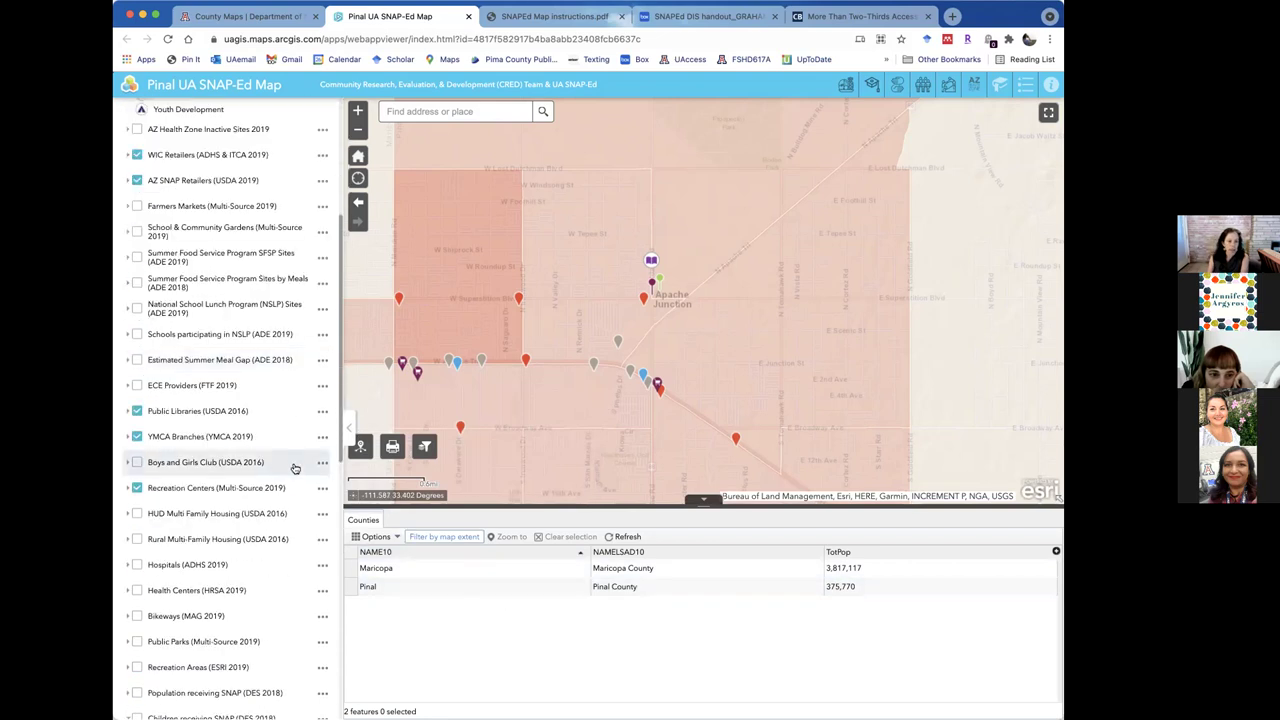
scroll(282, 471, "down", 5)
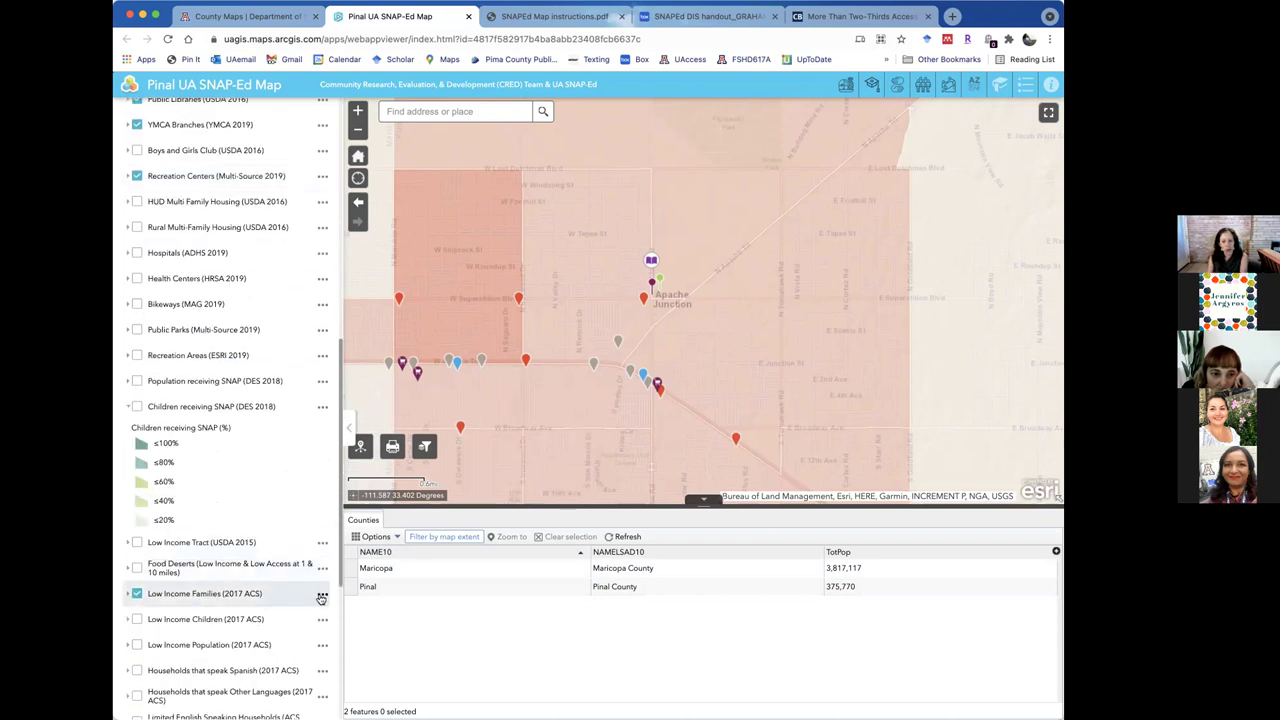
left_click(322, 597)
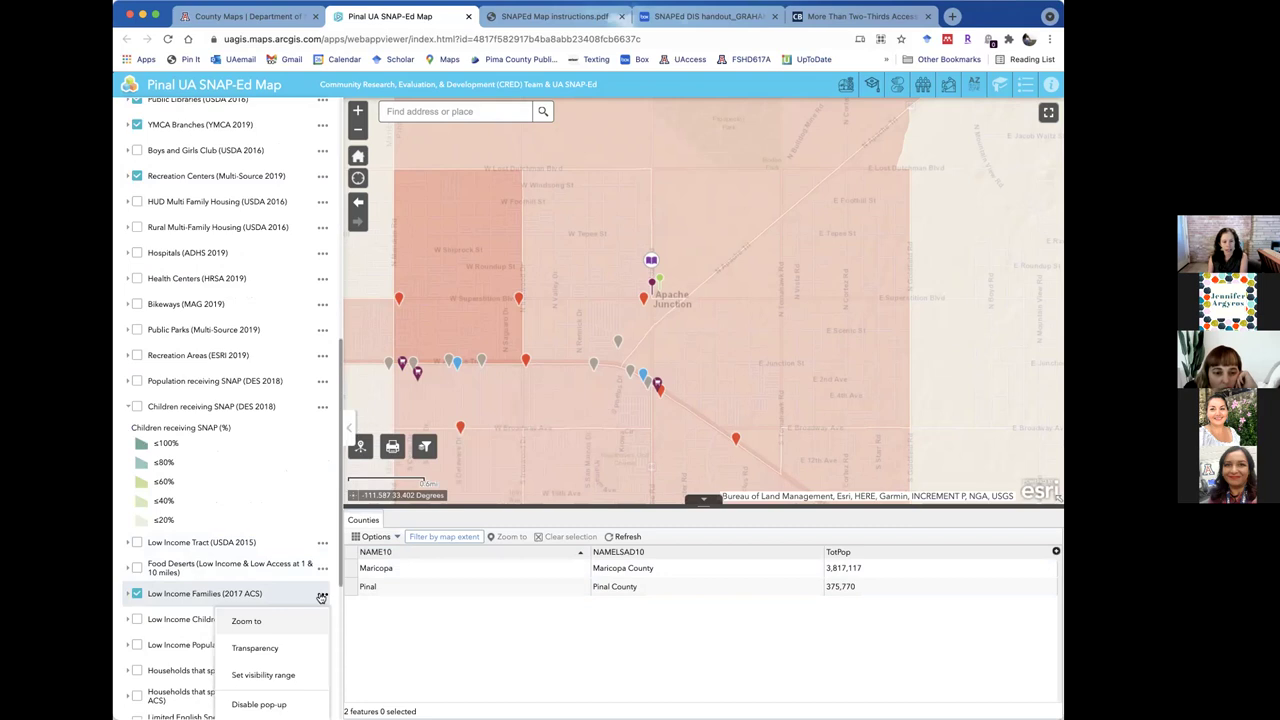
scroll(312, 612, "down", 2)
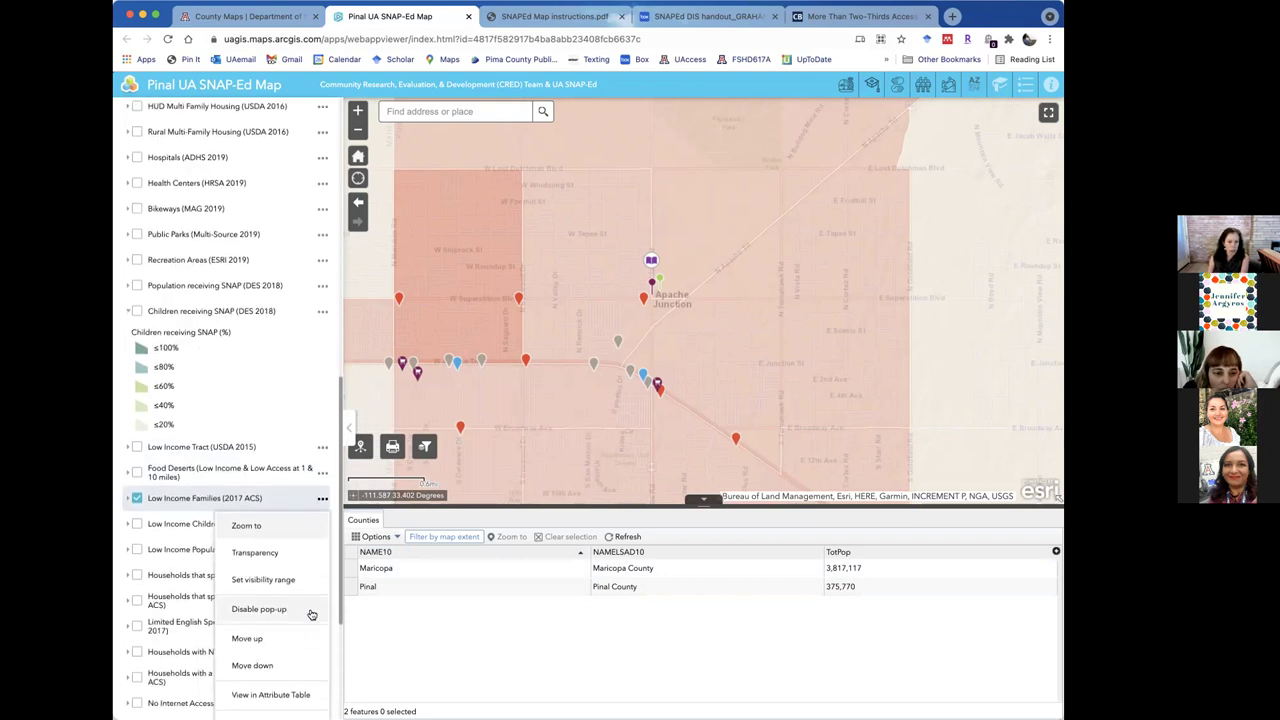
left_click(296, 698)
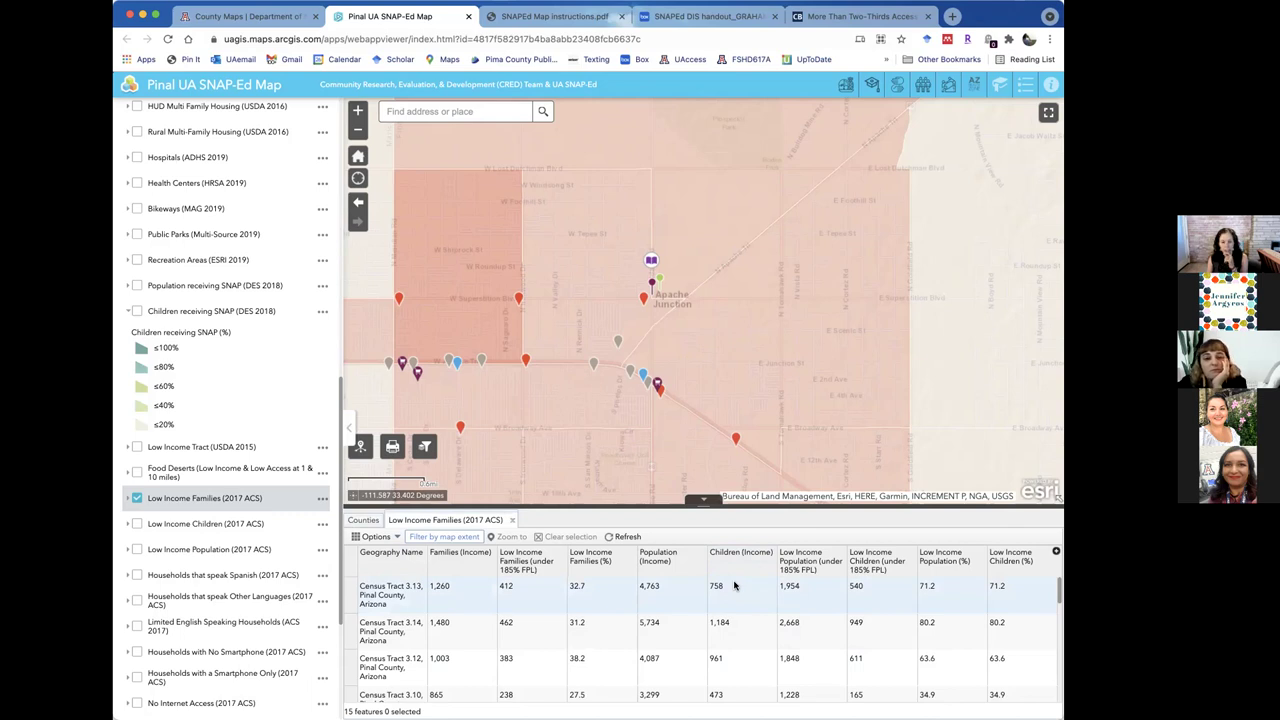
Sort the Low Income Families table by Low Income Population (%) in descending order.
left_click(948, 561)
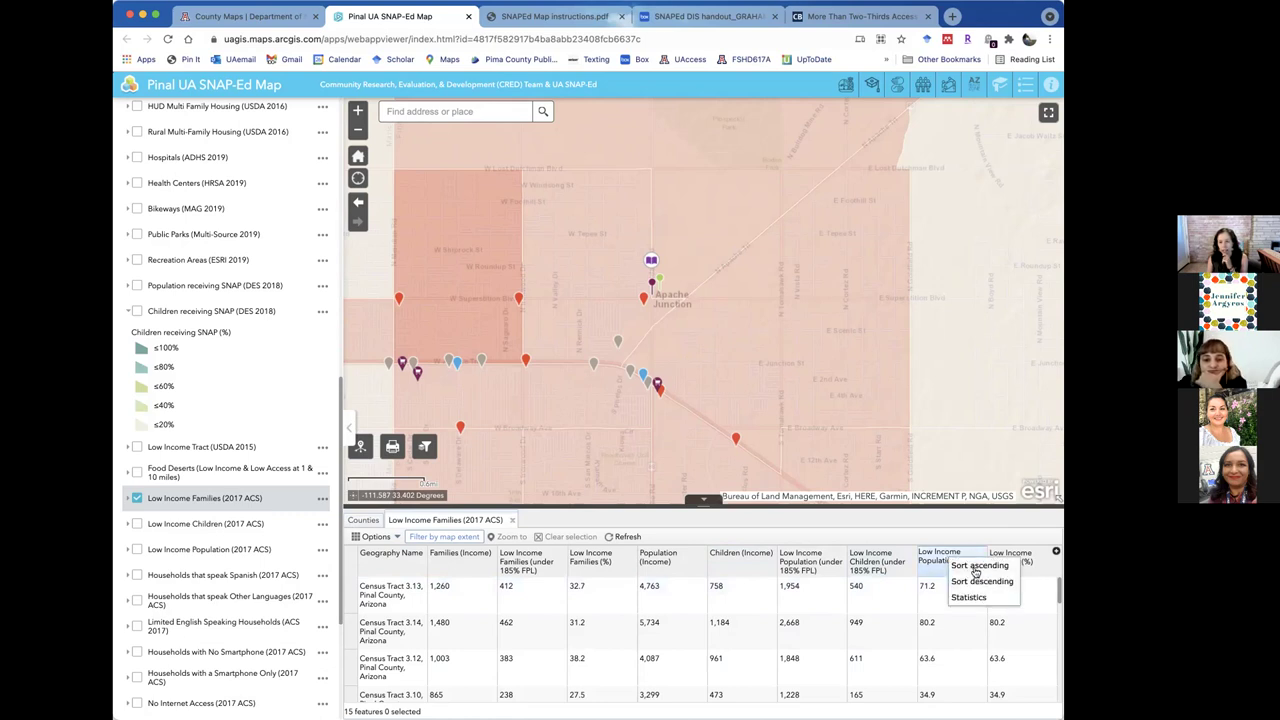
left_click(978, 581)
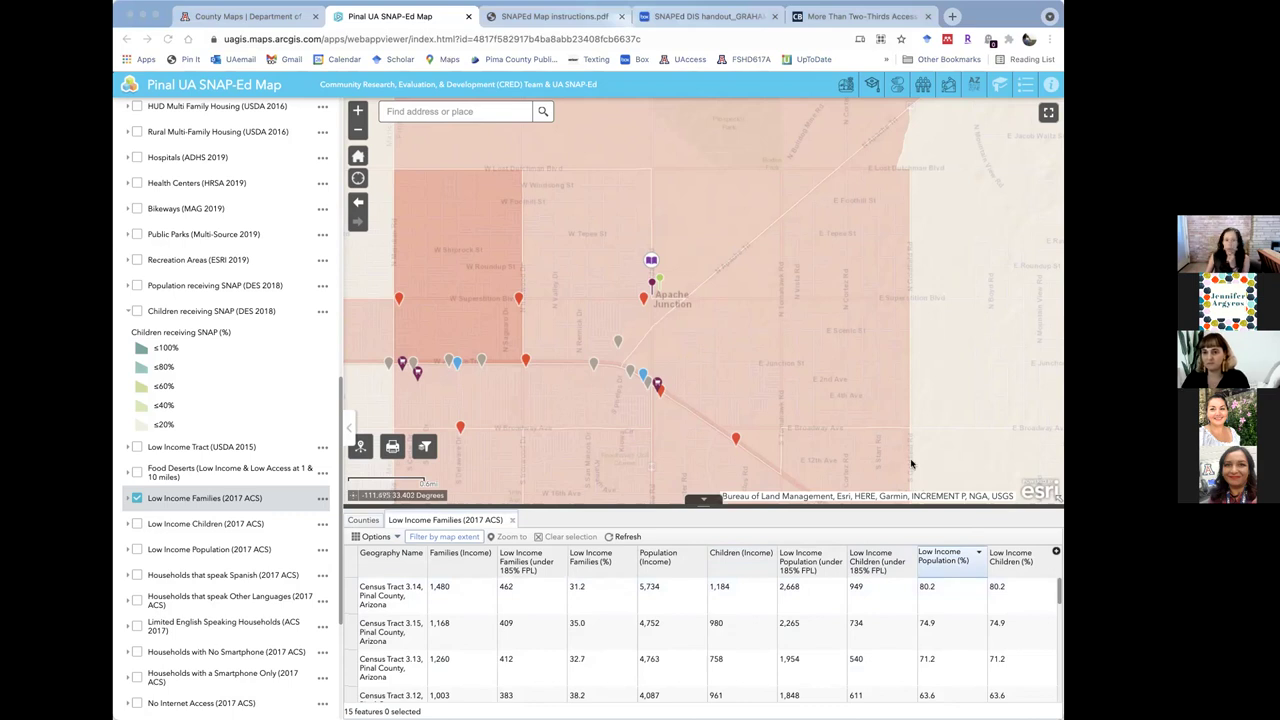
scroll(165, 387, "up", 4)
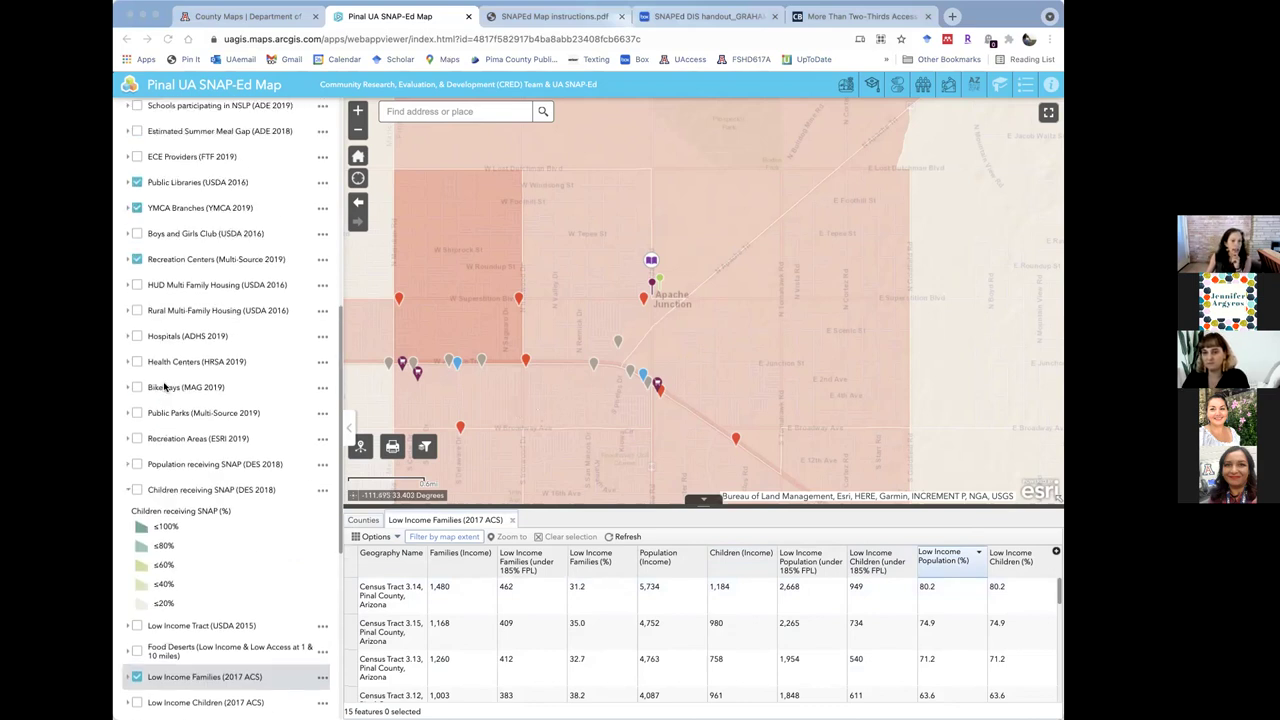
scroll(165, 387, "up", 3)
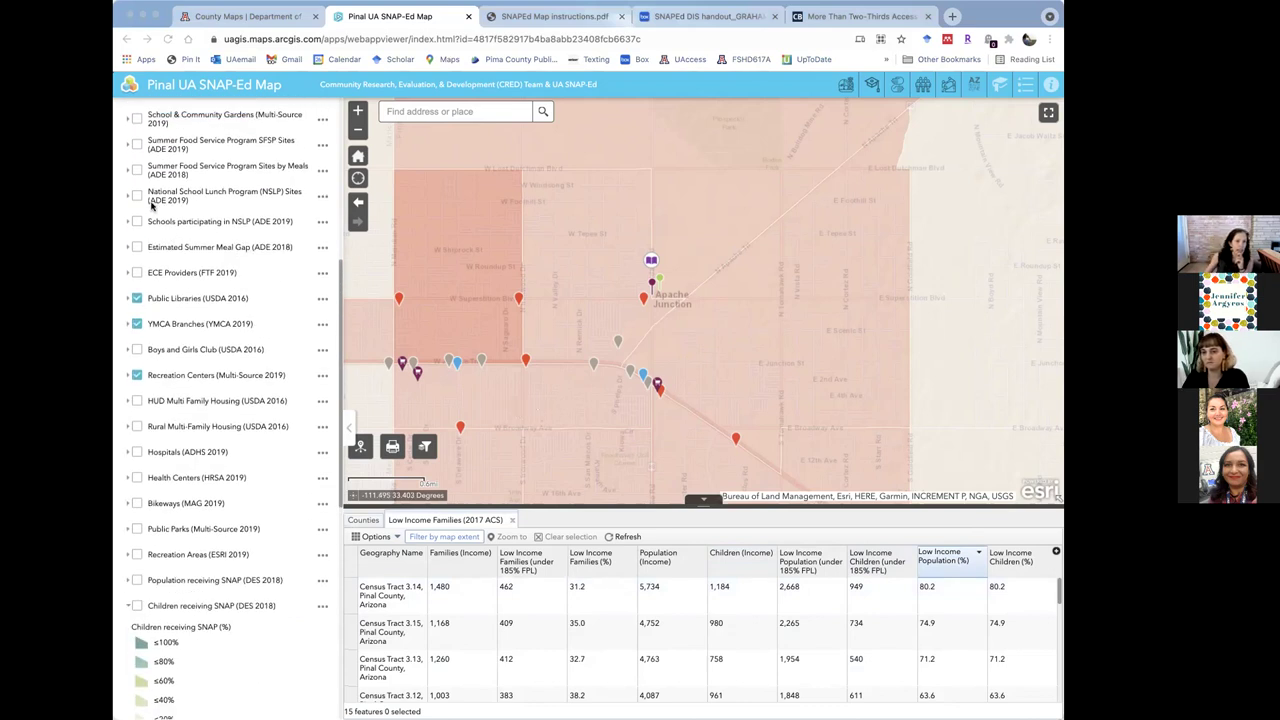
Turn on the National School Lunch Program (NSLP) Sites (ADE 2019) layer, hide the attribute table and expand the layer's legend.
left_click(137, 196)
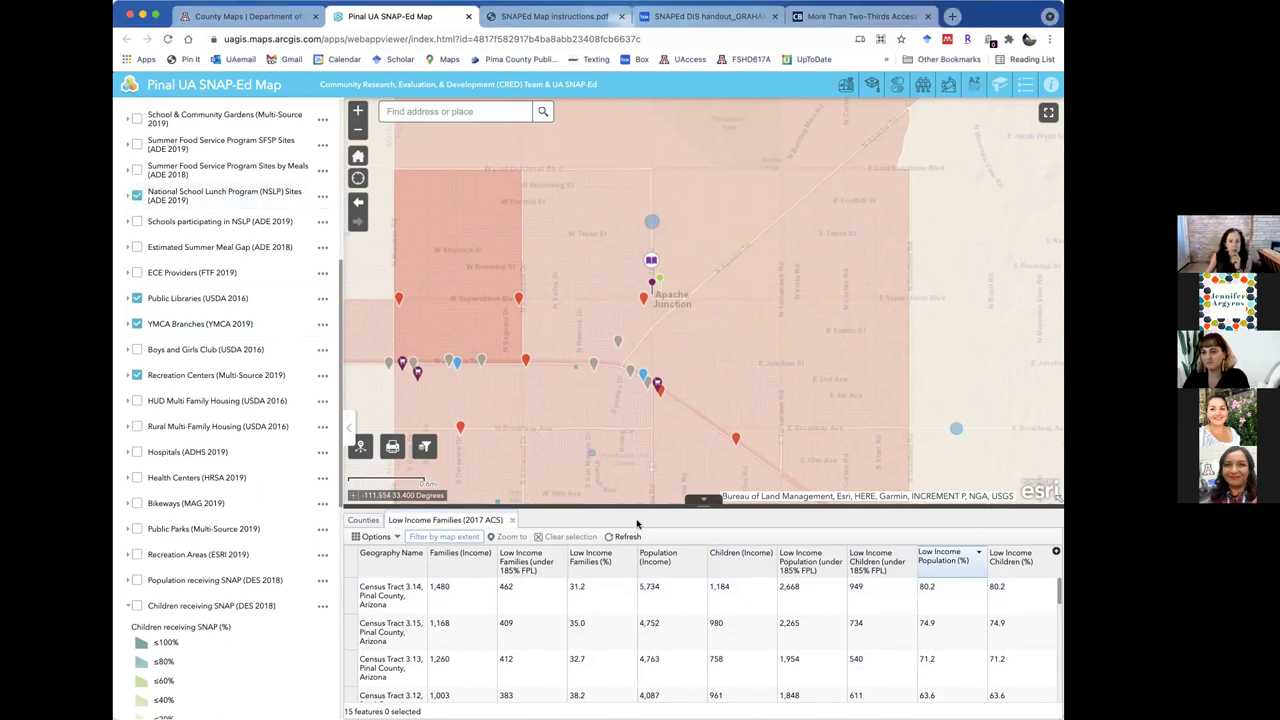
left_click(703, 499)
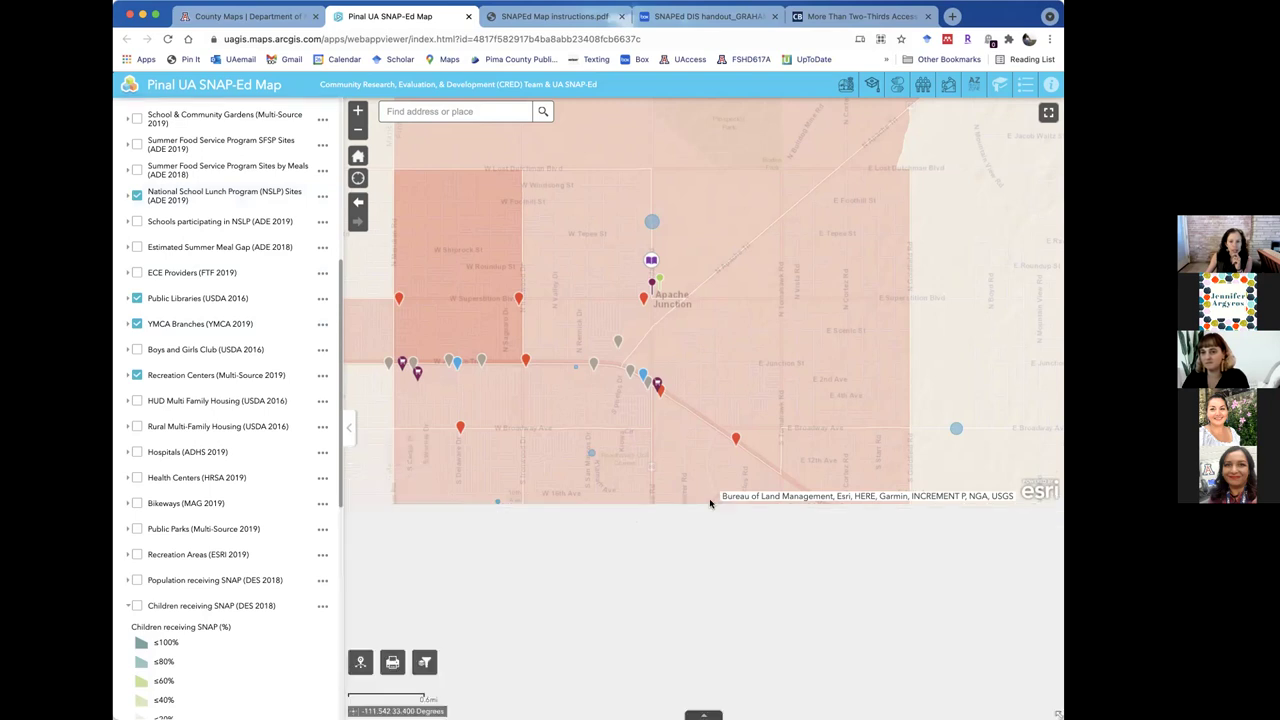
left_click(126, 196)
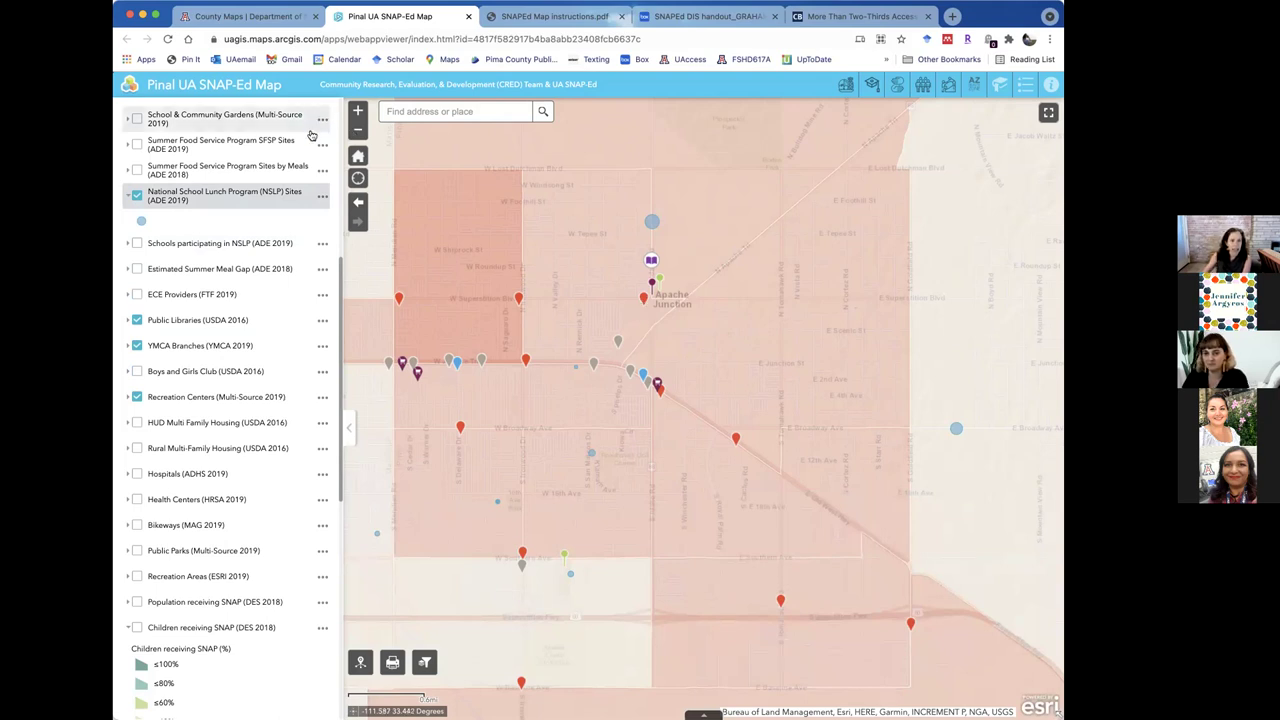
Turn all layers off and switch only the National School Lunch Program (NSLP) Sites (ADE 2019) layer back on.
scroll(316, 130, "up", 5)
scroll(316, 130, "up", 2)
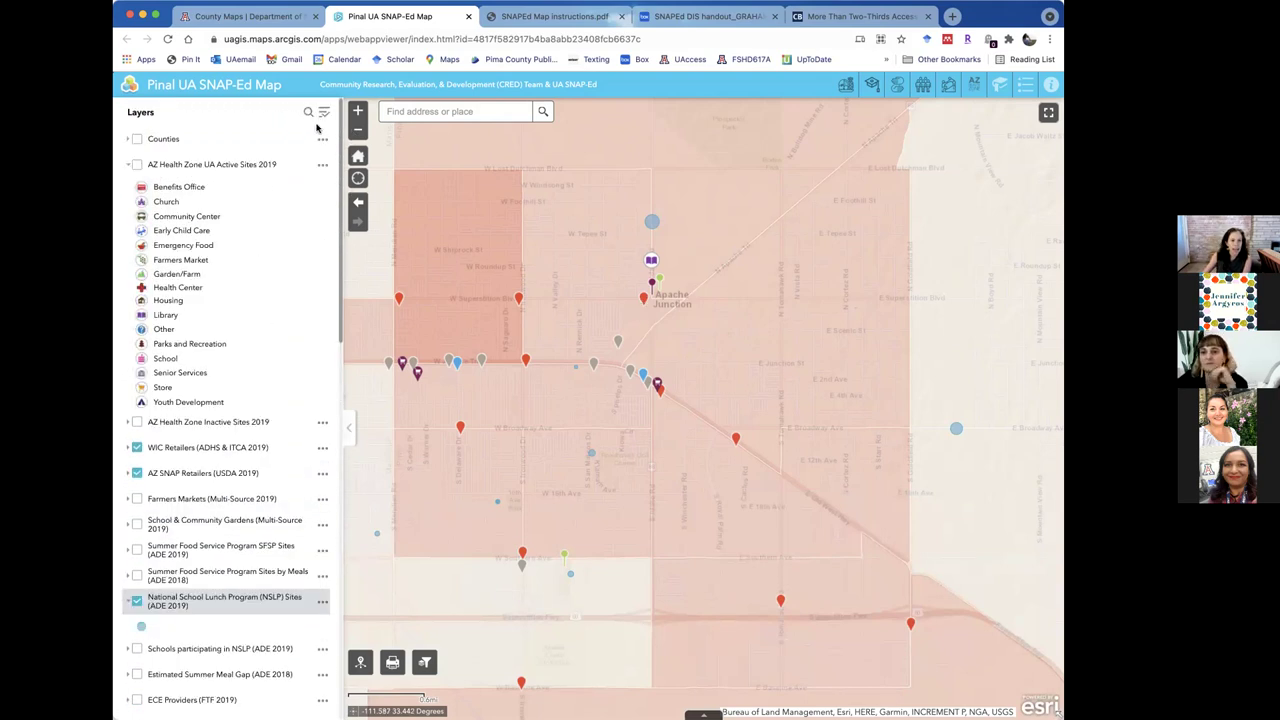
left_click(323, 114)
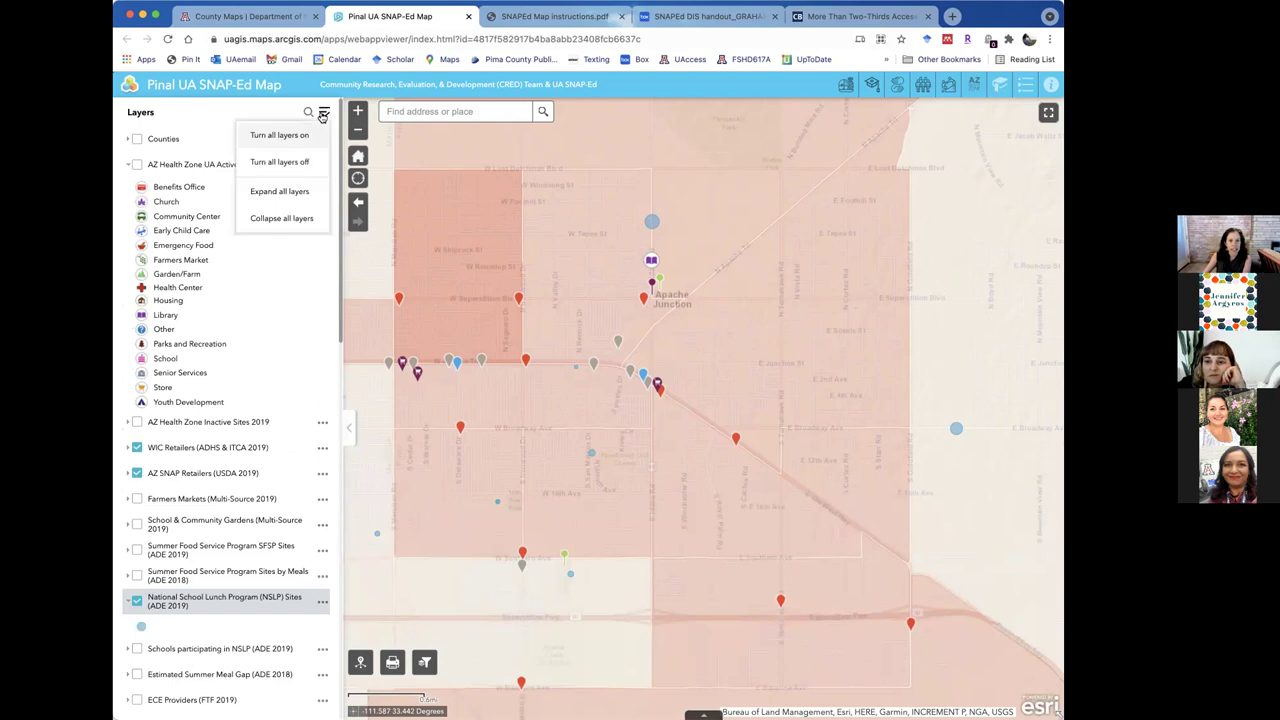
left_click(306, 163)
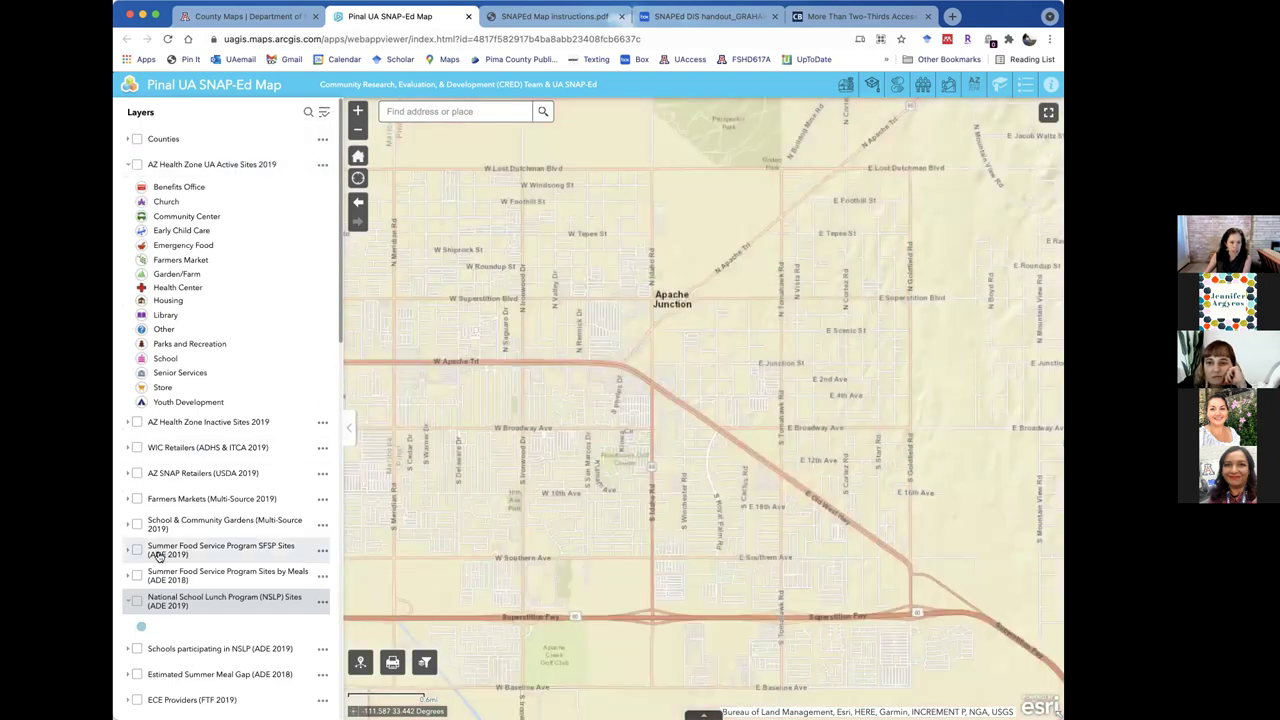
left_click(137, 601)
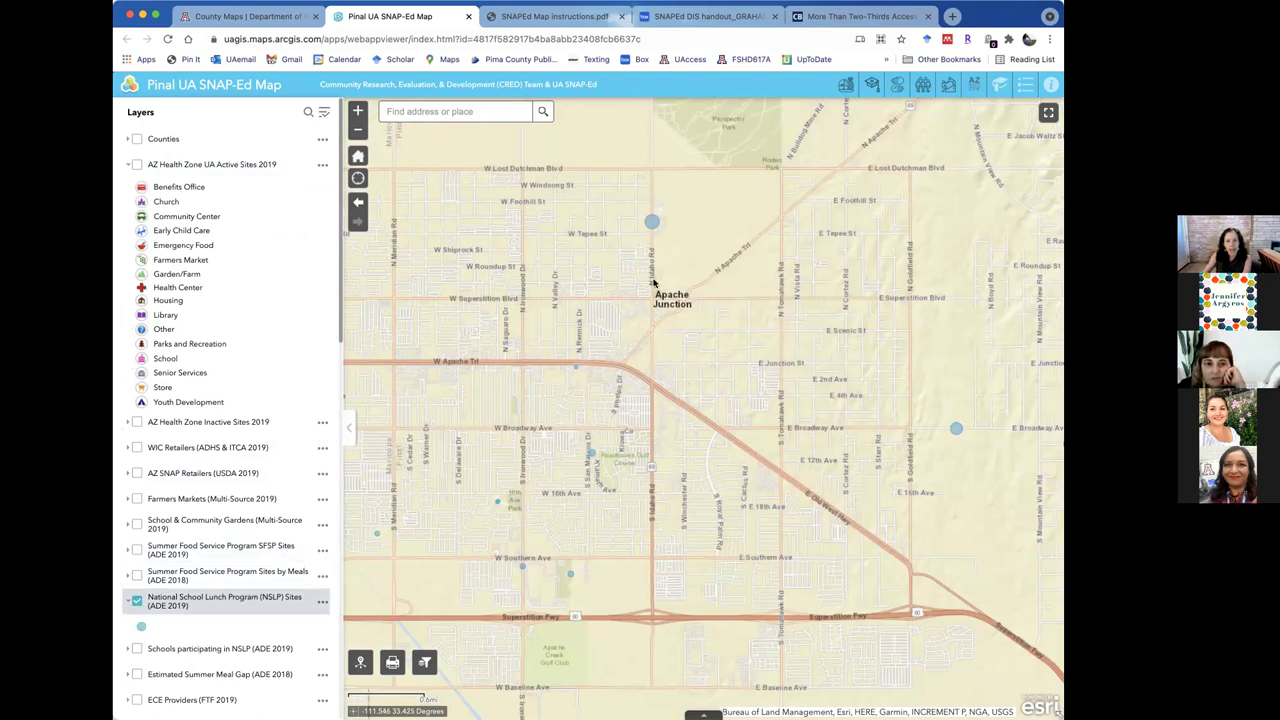
Check the average NSLP meals per day in the pop-ups for Four Peaks Elementary School and Imagine Prep Superstition, and close them.
left_click(651, 222)
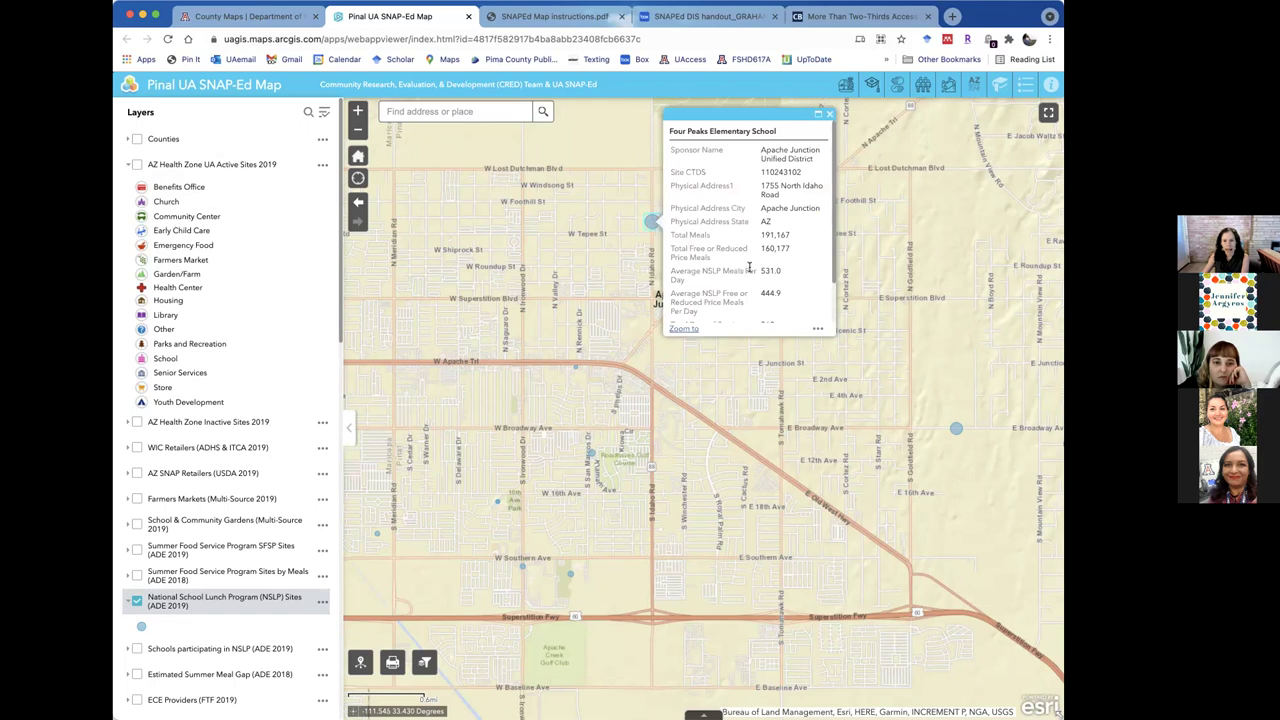
left_click_drag(760, 270, 790, 285)
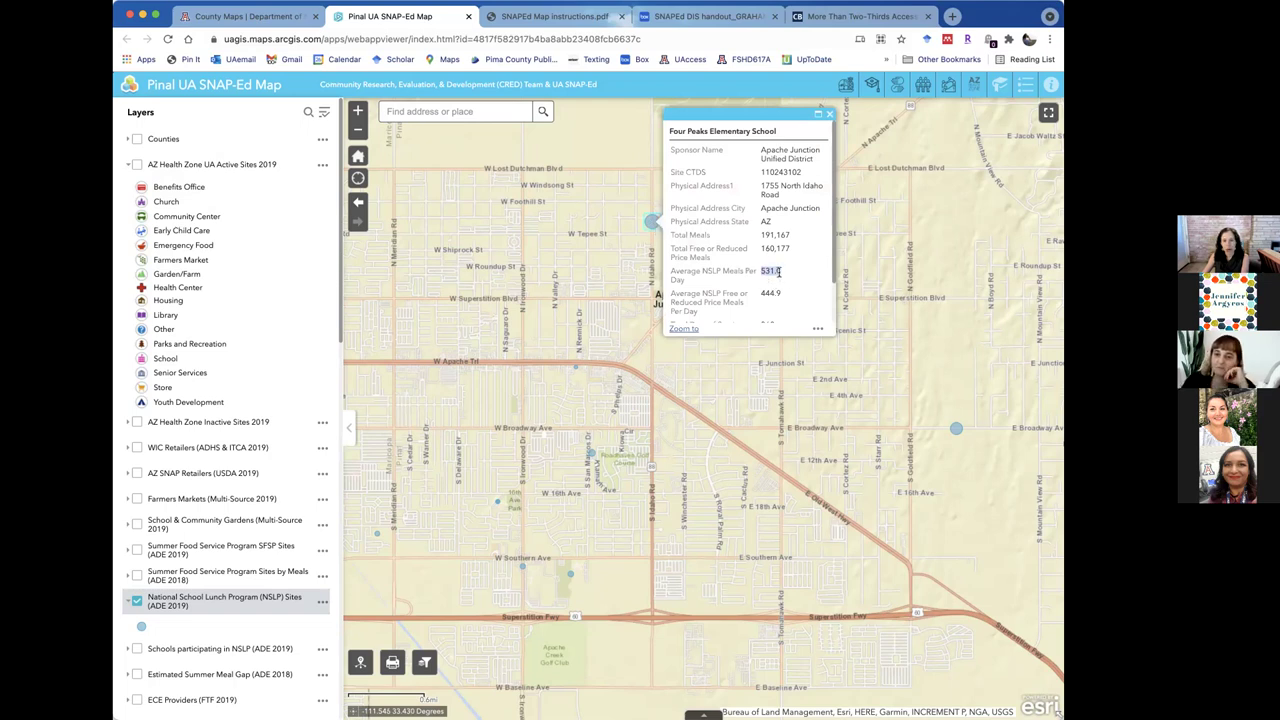
left_click(496, 503)
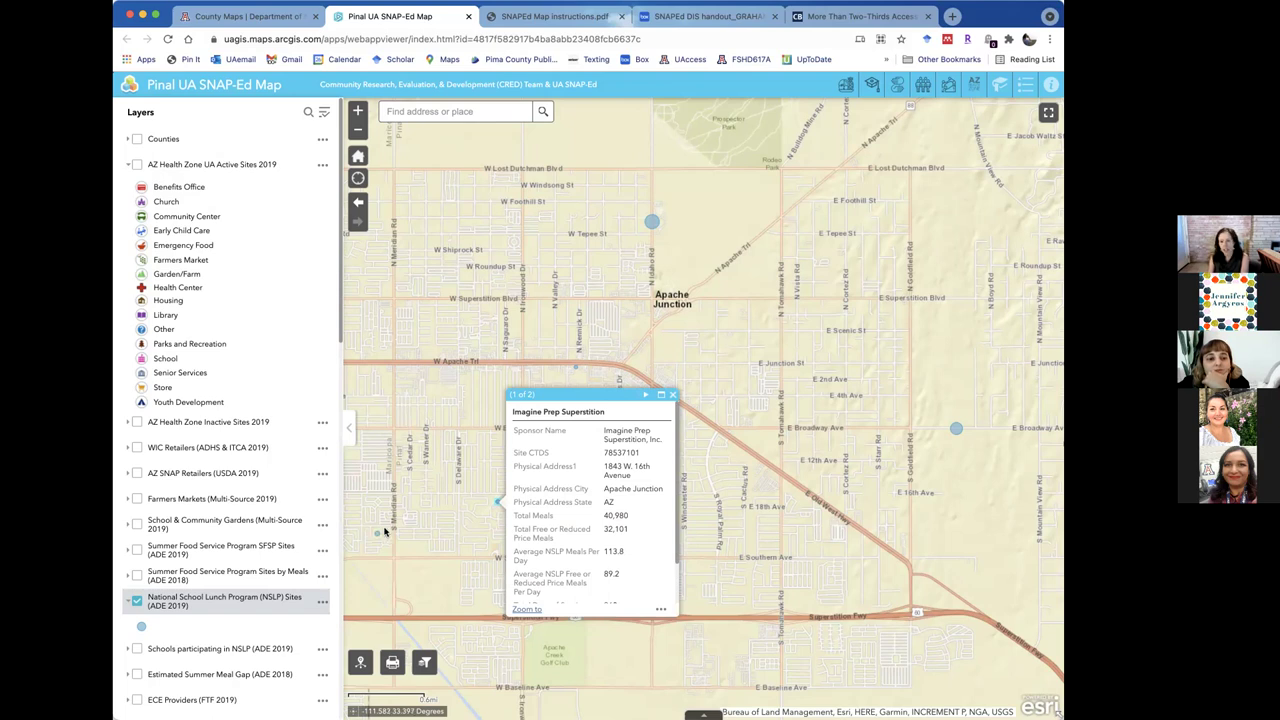
left_click(673, 396)
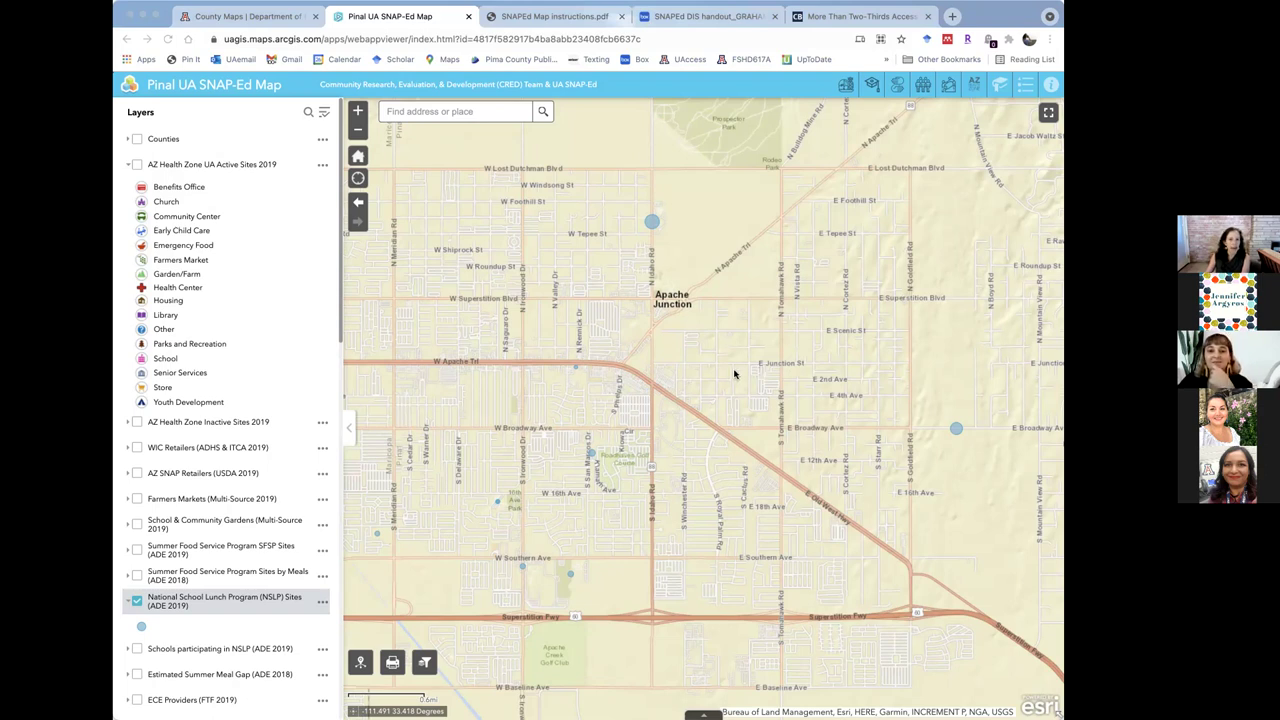
Show a wider area around Apache Junction and look through the layer list down to the 2017 ACS internet access layers.
scroll(735, 373, "up", 2)
scroll(735, 372, "down", 2)
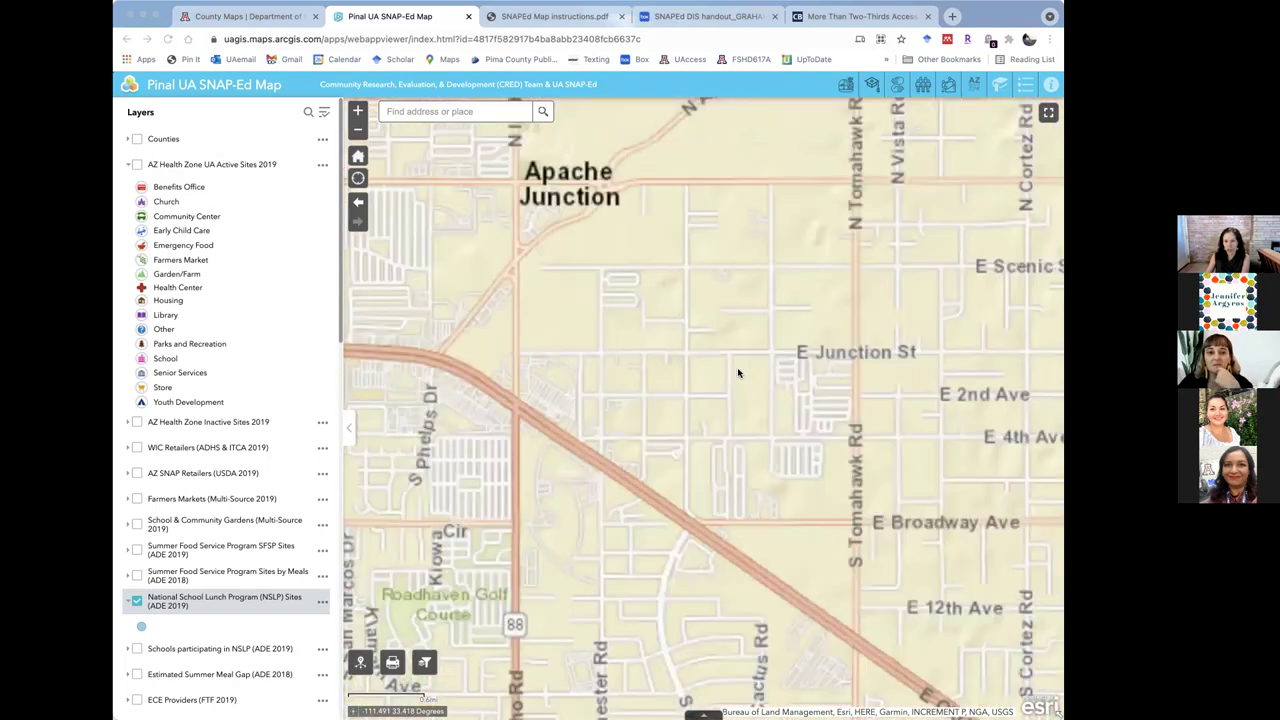
scroll(737, 372, "down", 2)
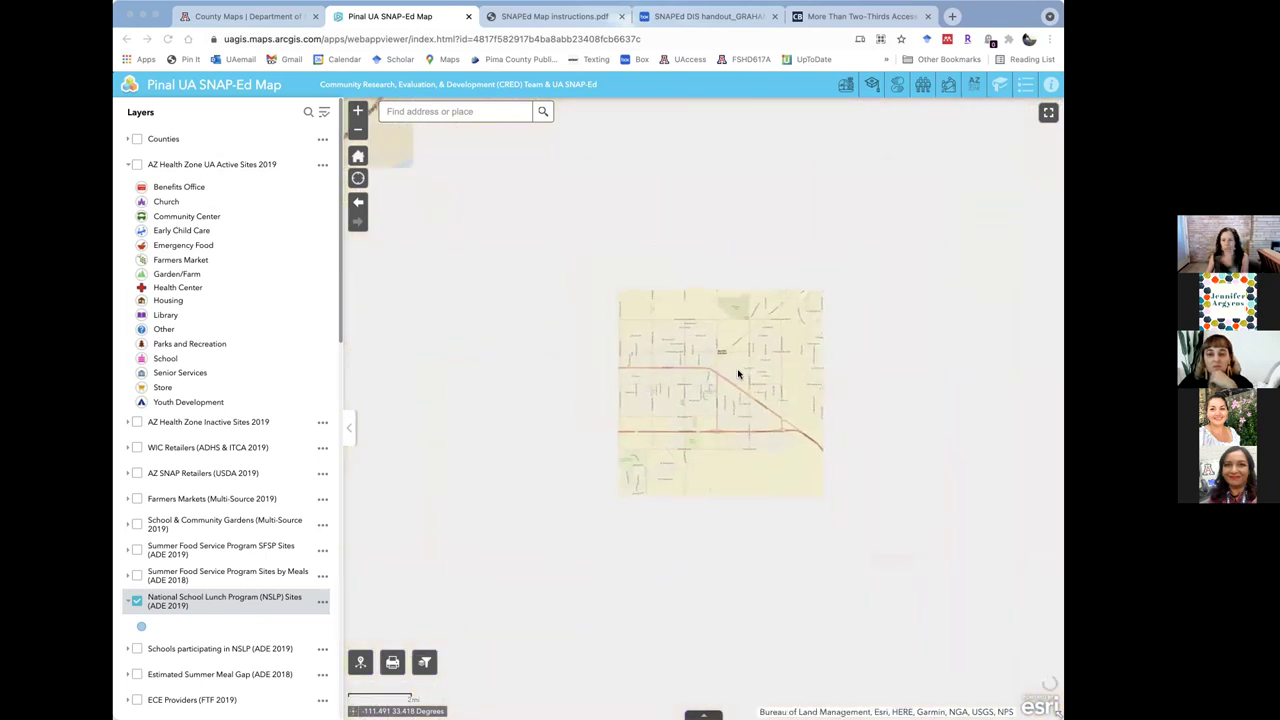
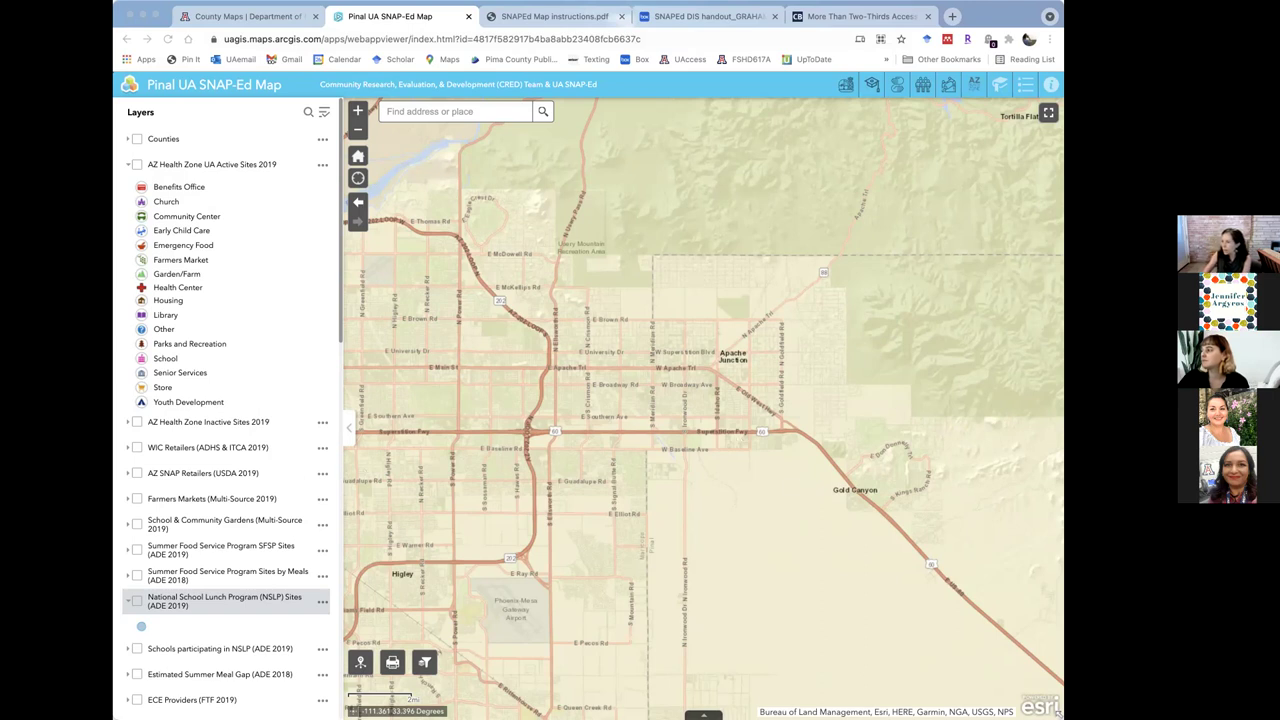
left_click(341, 318)
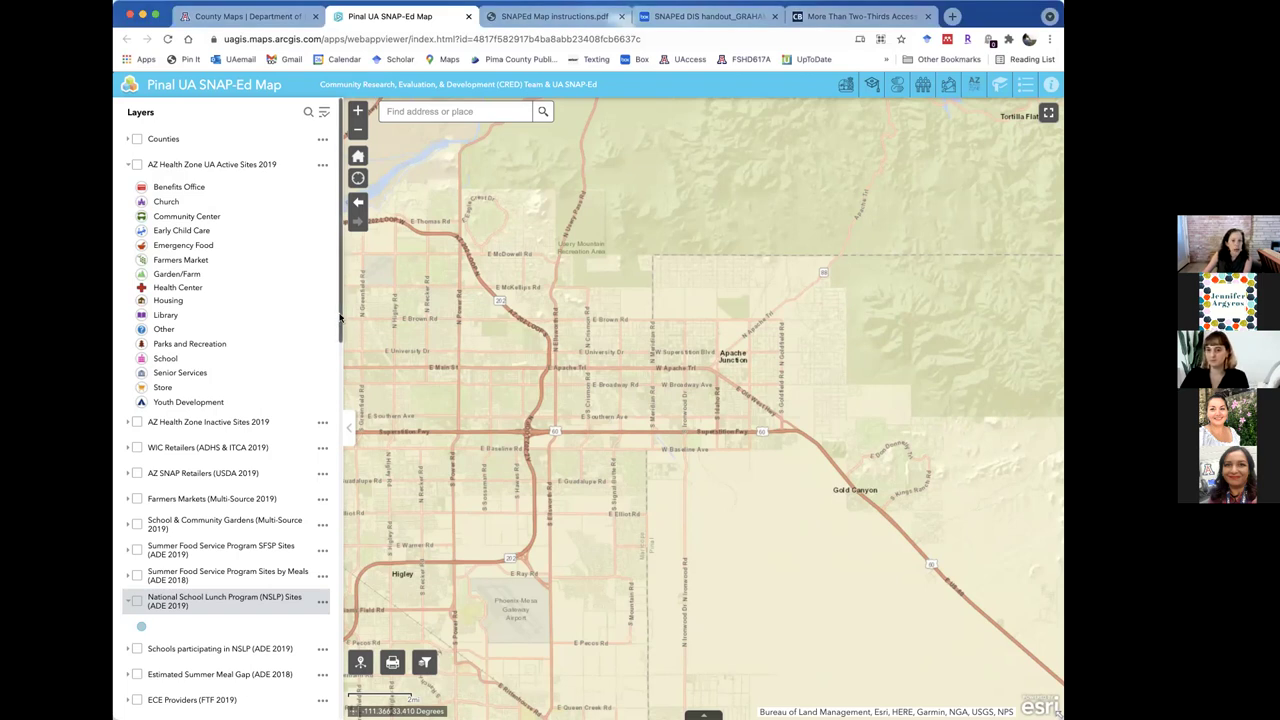
left_click_drag(340, 322, 318, 610)
scroll(318, 608, "down", 1)
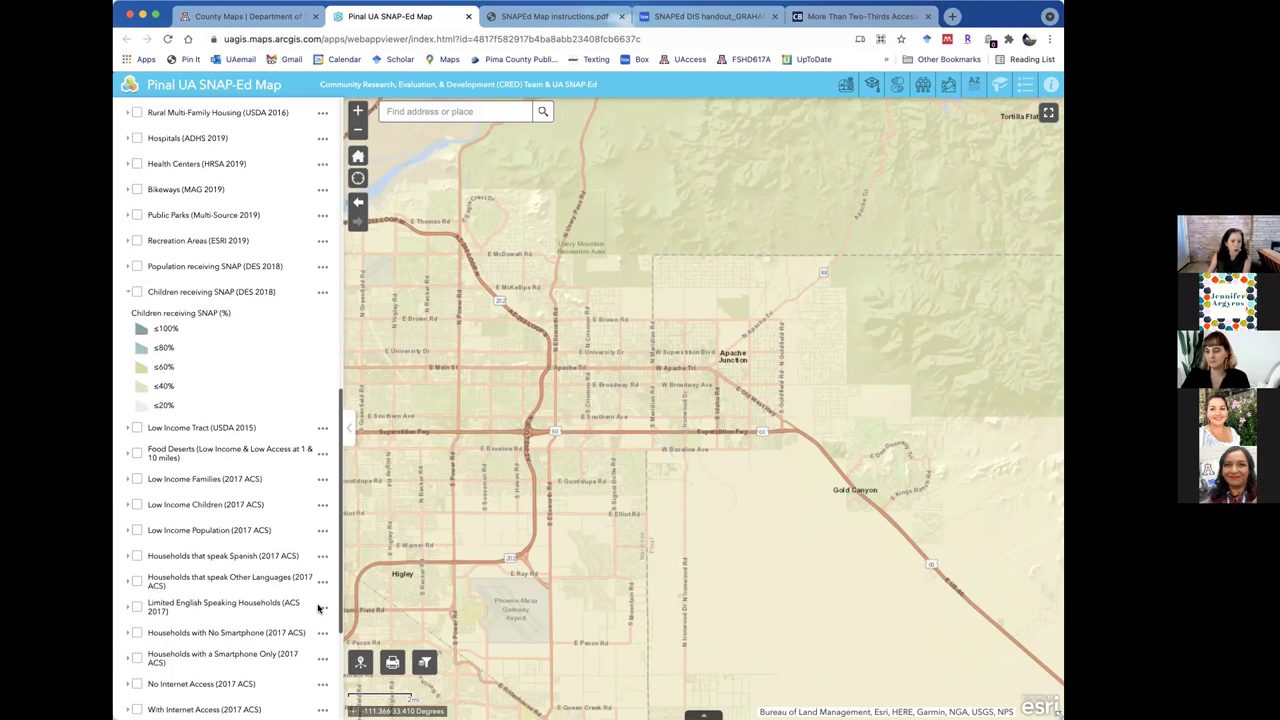
scroll(317, 600, "up", 5)
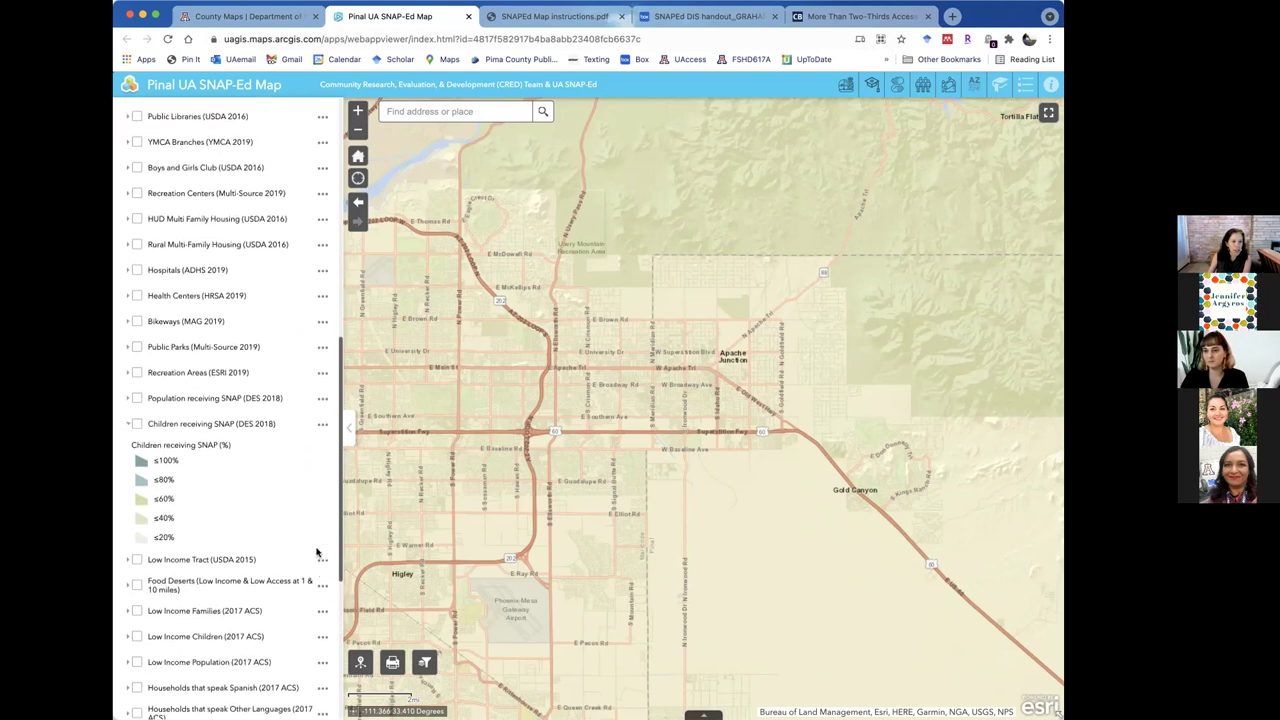
scroll(316, 552, "up", 1)
scroll(316, 545, "up", 1)
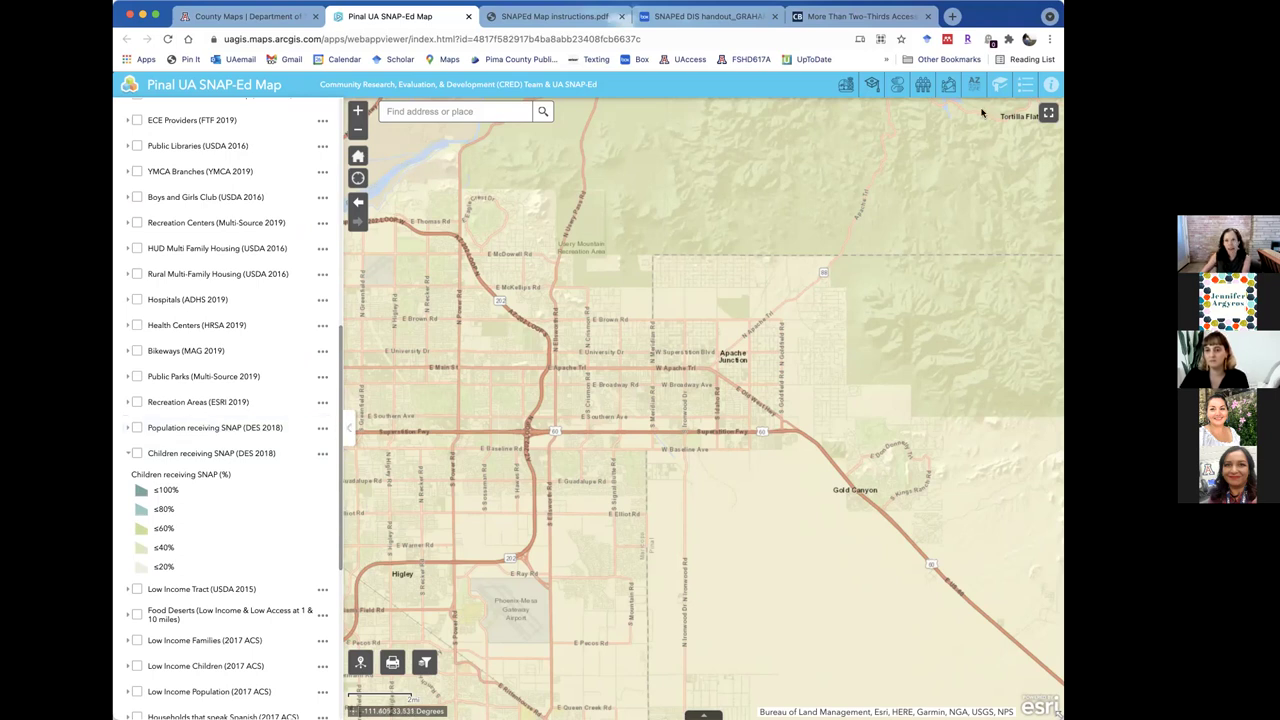
Open the Demographic Layers group, turn on the No Internet Access (2017 ACS) layer and close the group.
left_click(924, 87)
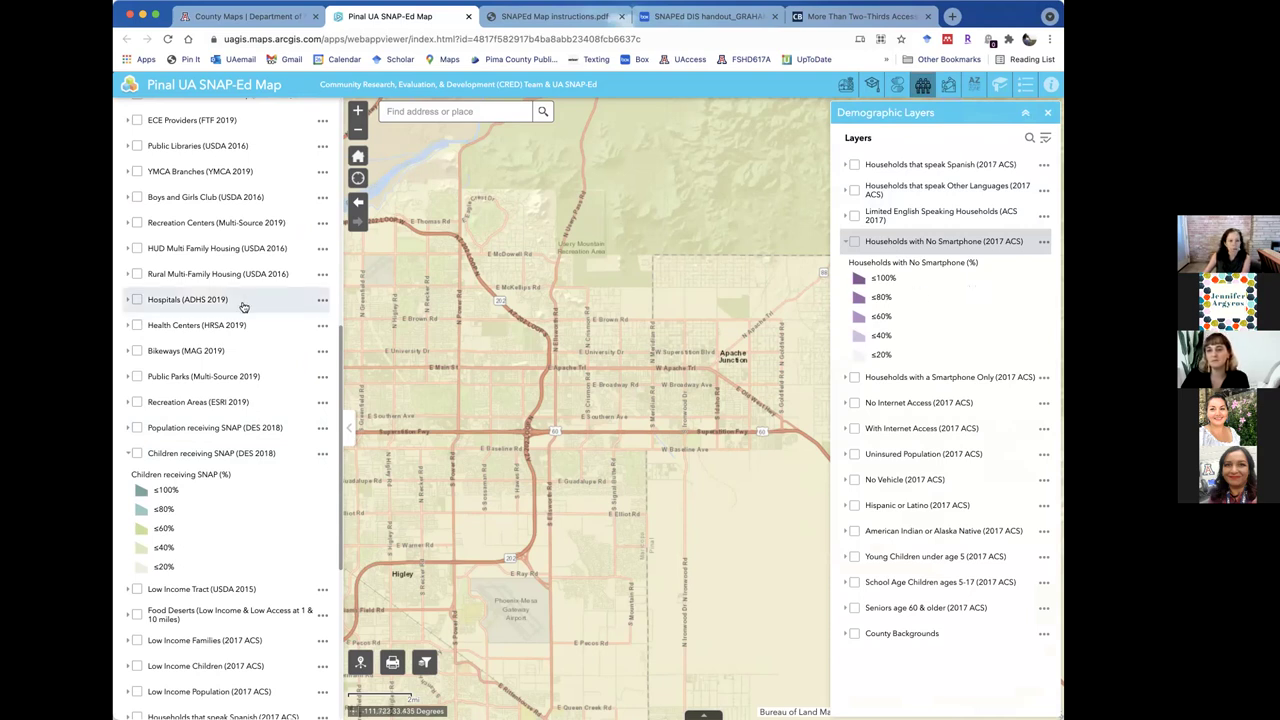
scroll(243, 305, "up", 2)
scroll(243, 305, "up", 10)
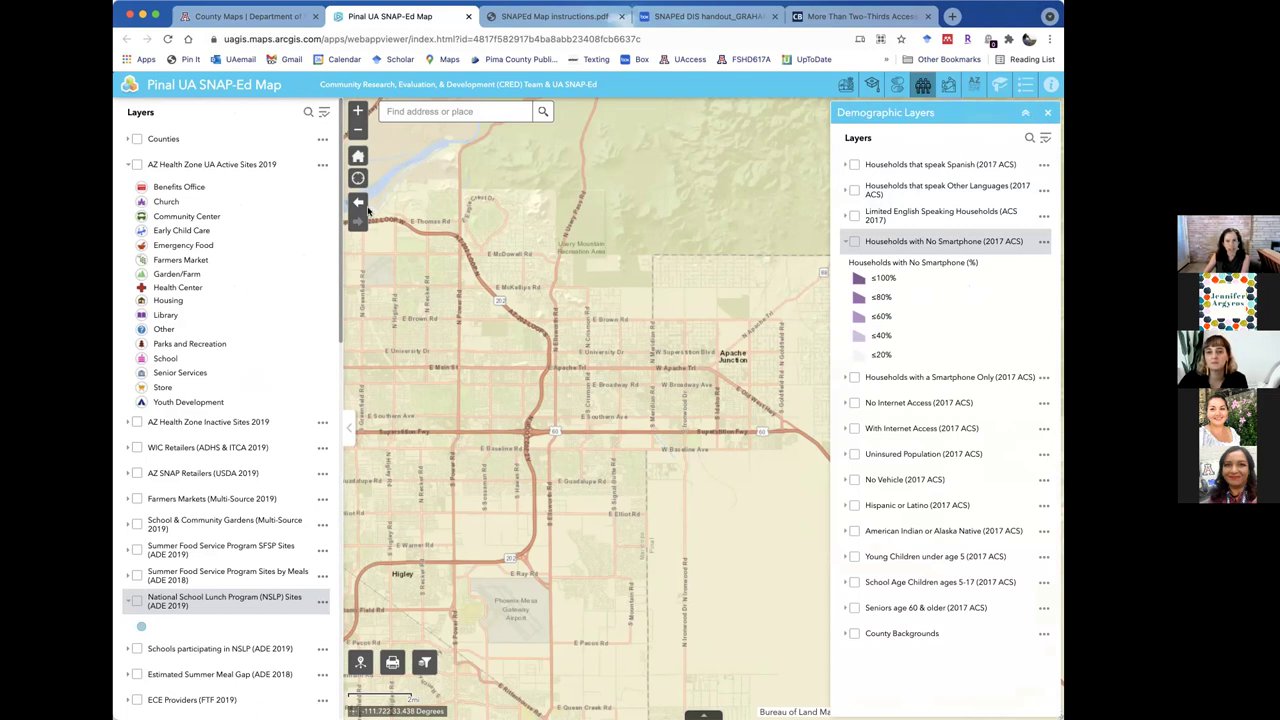
left_click(853, 403)
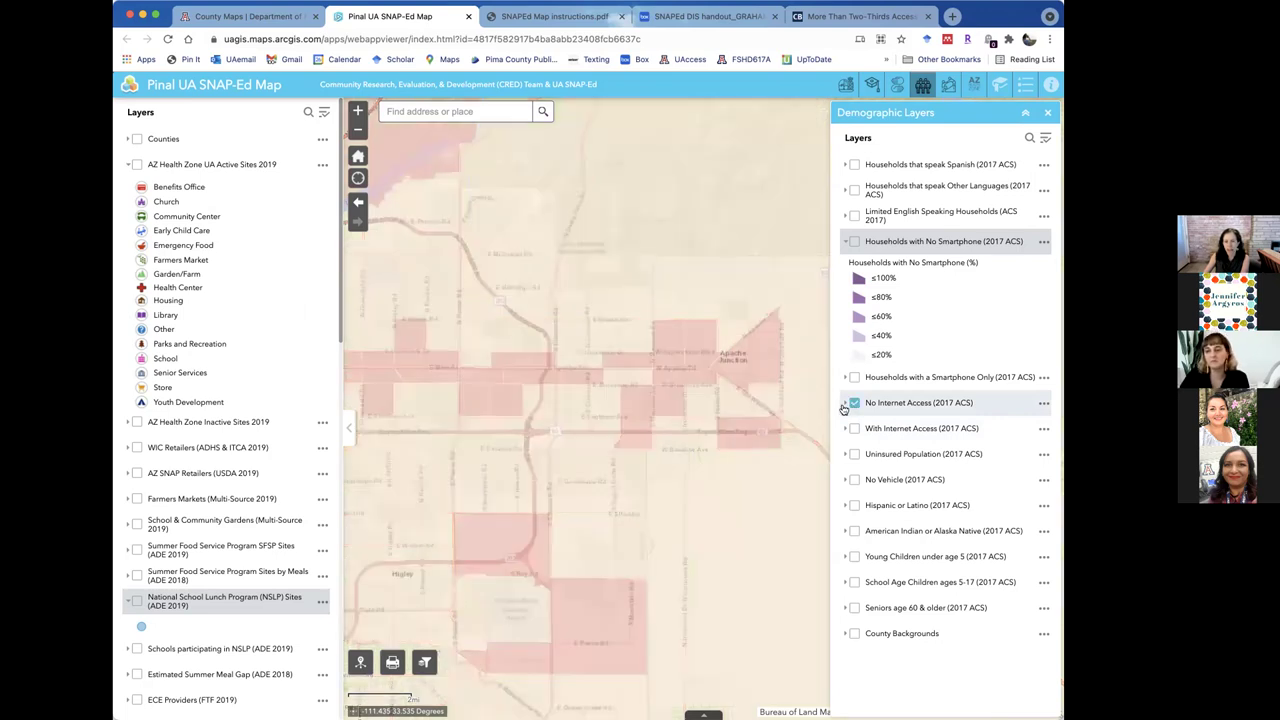
left_click(1047, 112)
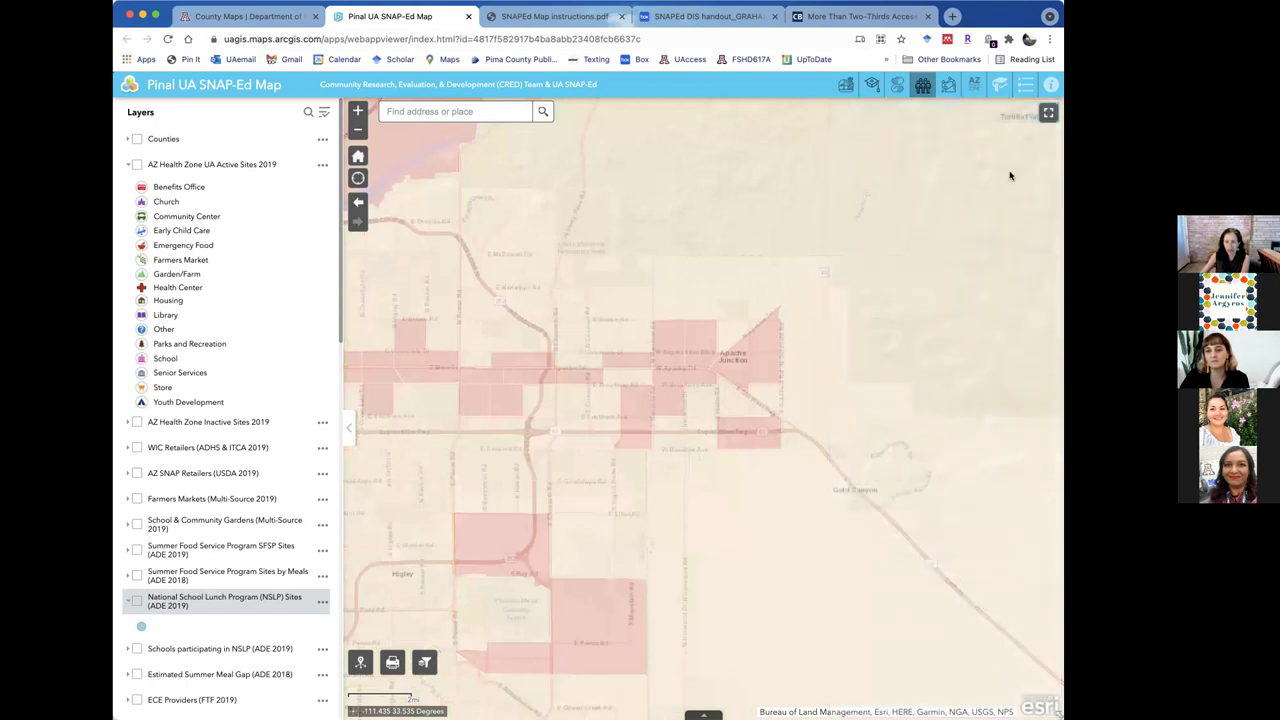
View No Internet Access across all of Arizona, review the pop-up for Census Tract 9424 in Navajo County, and close it.
left_click_drag(806, 420, 837, 423)
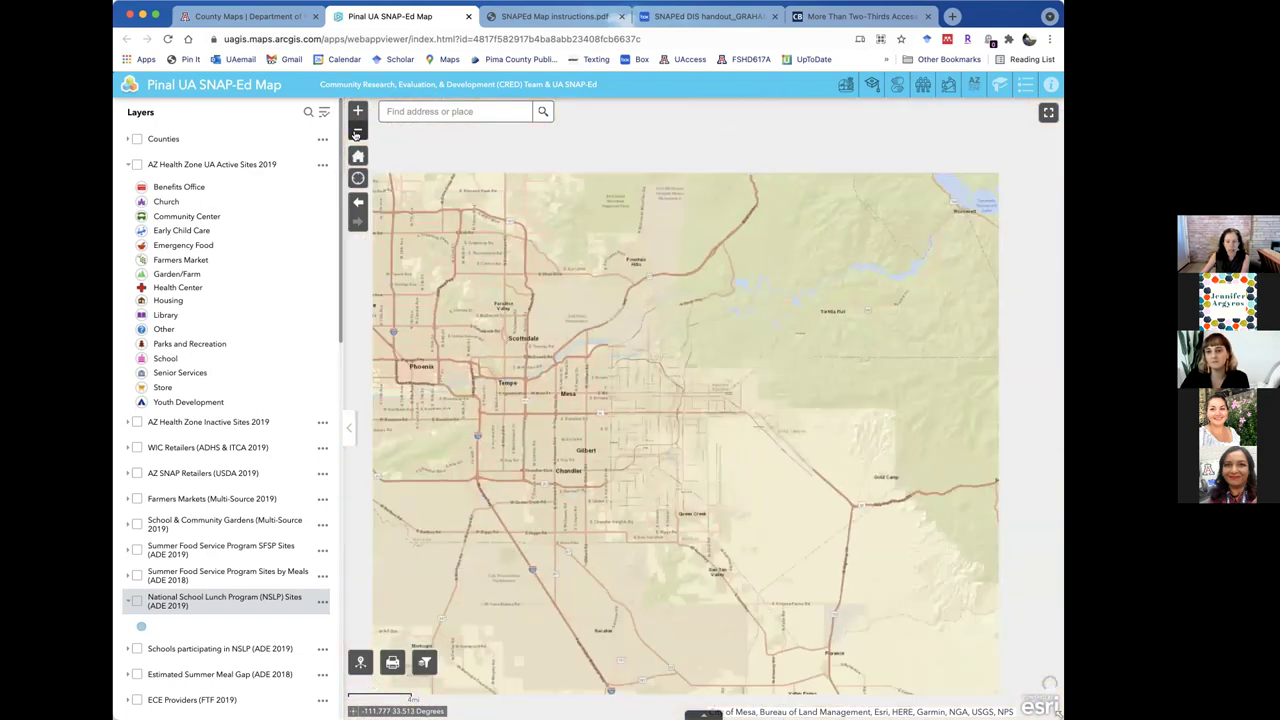
left_click(357, 133)
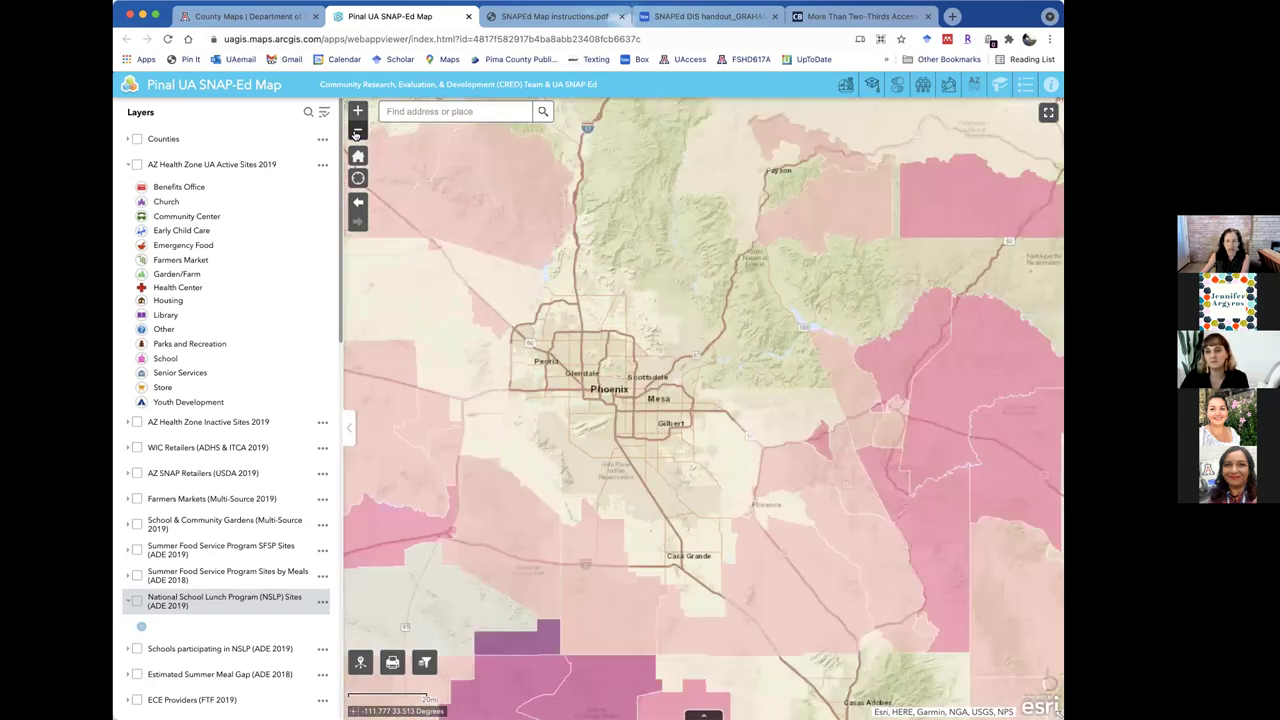
left_click(357, 133)
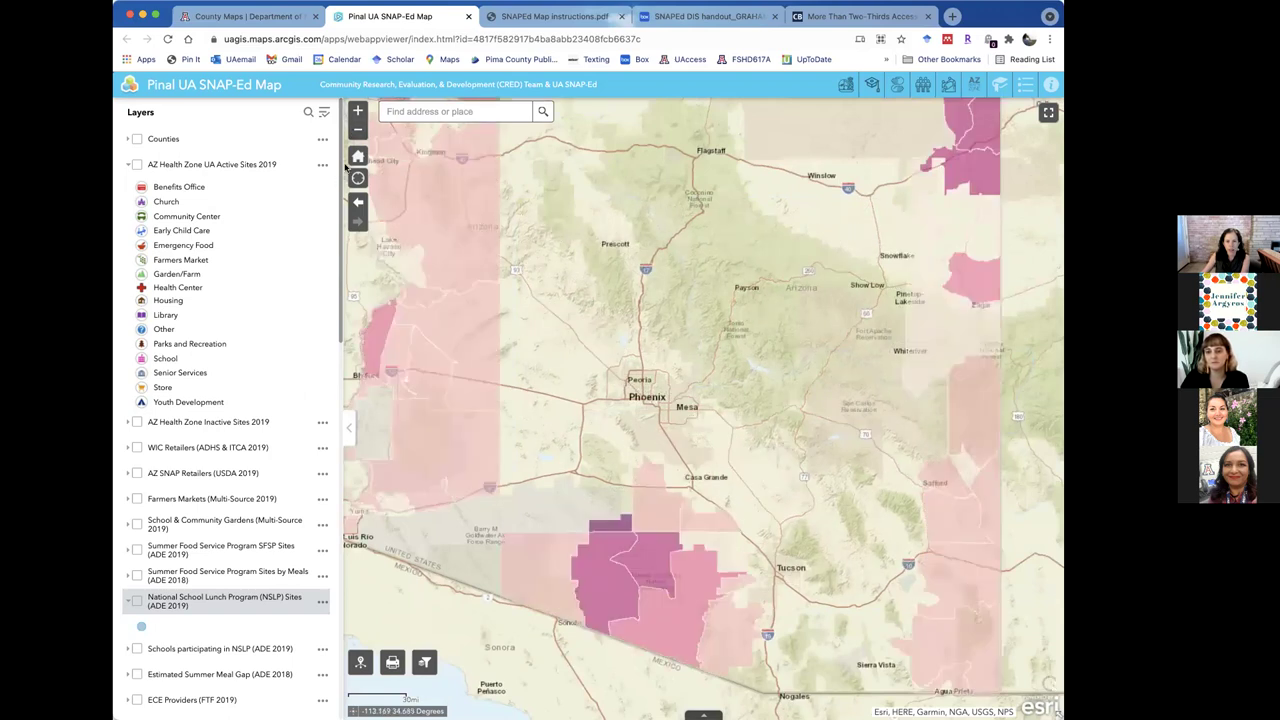
left_click(357, 133)
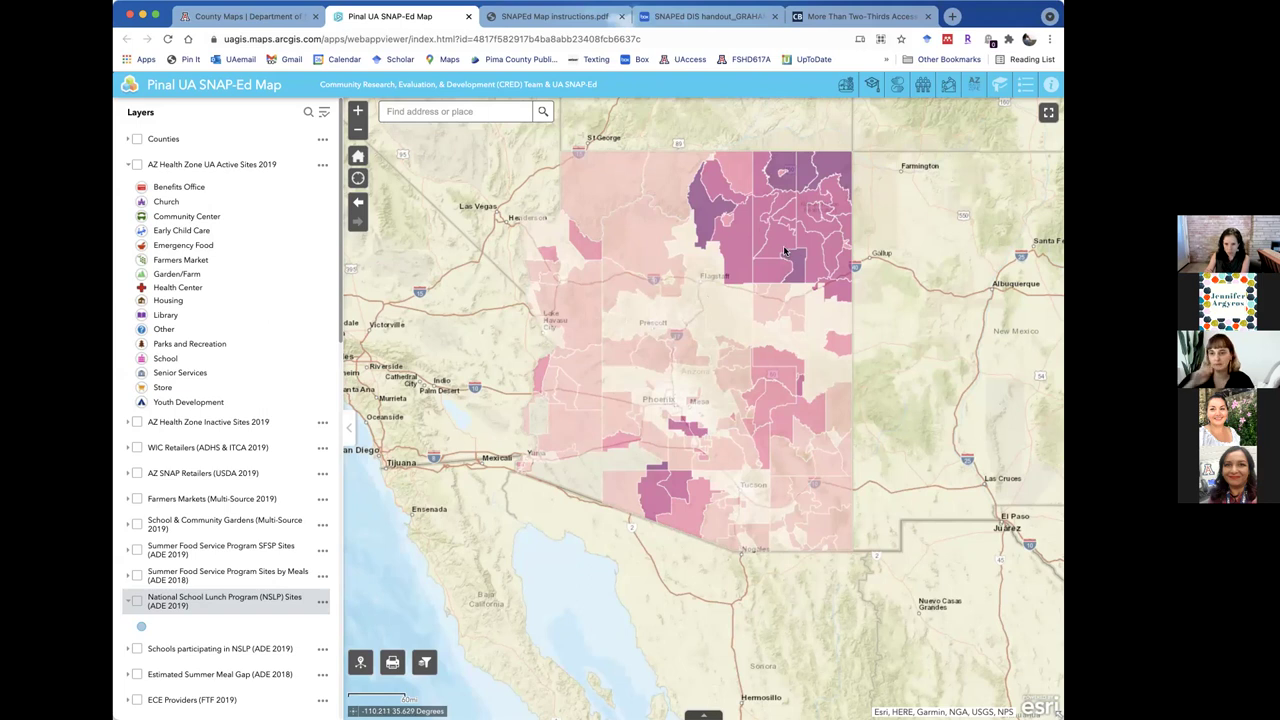
left_click(786, 186)
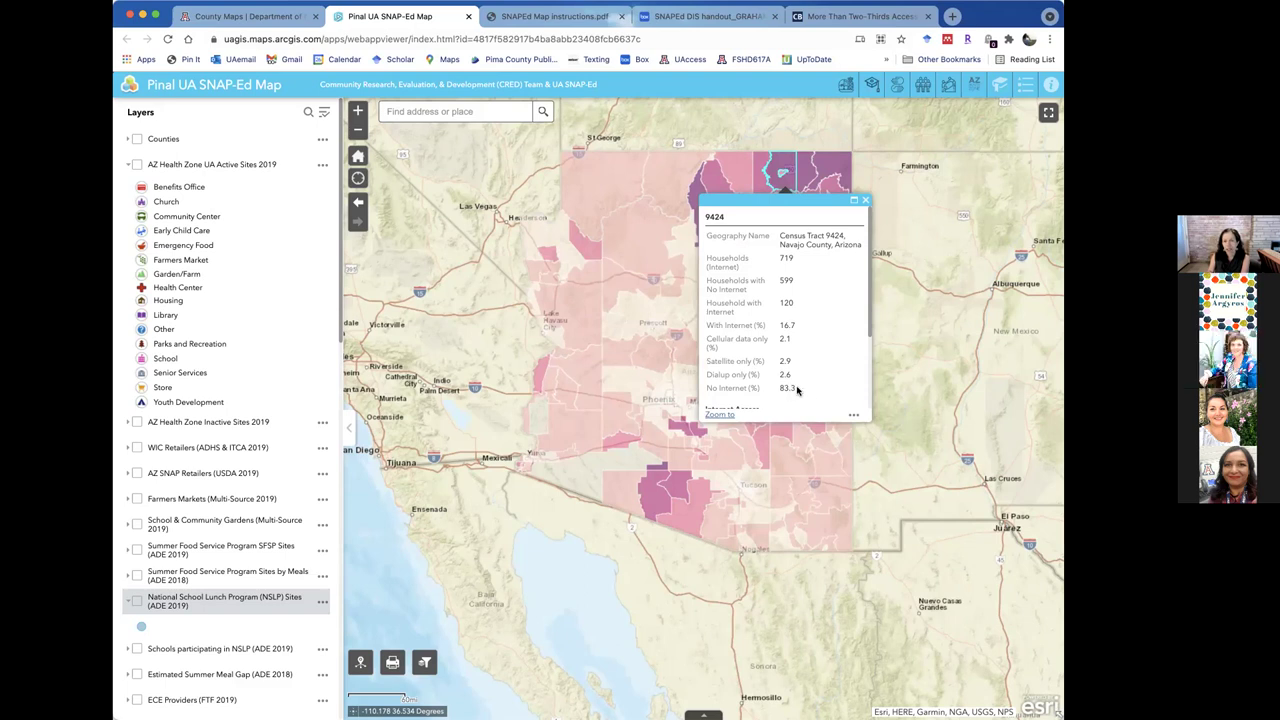
scroll(803, 376, "down", 1)
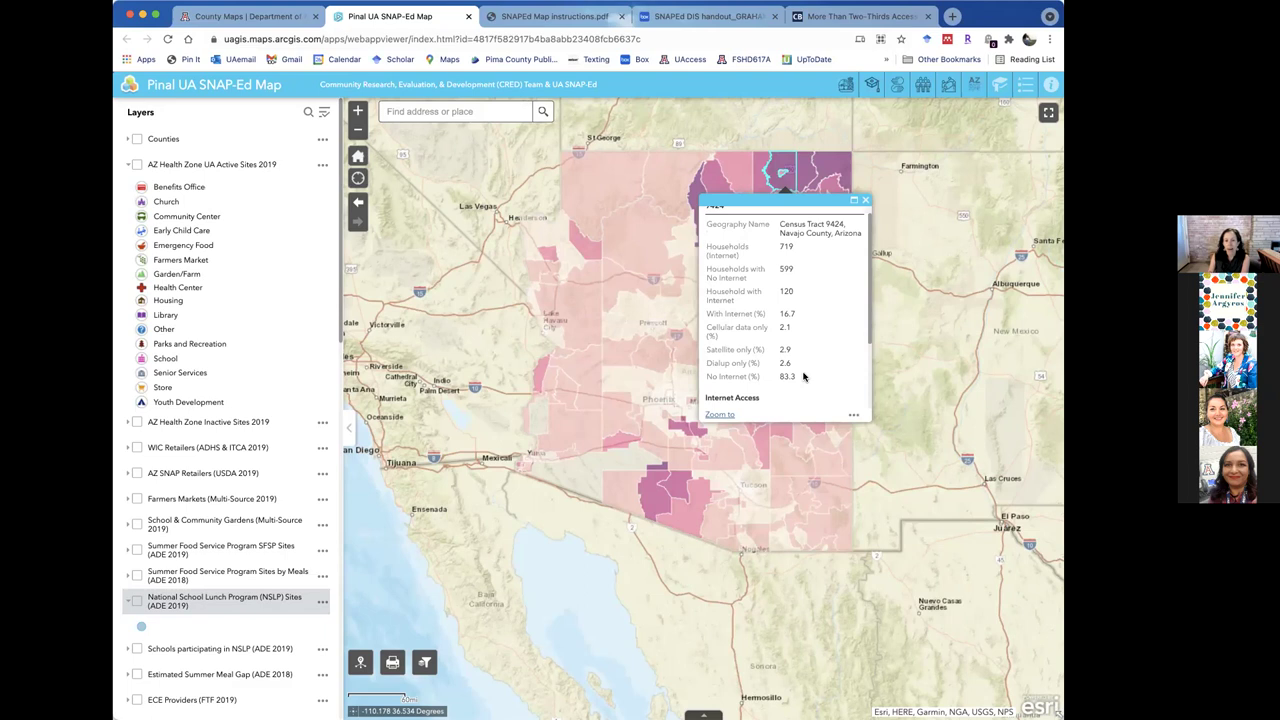
left_click(865, 200)
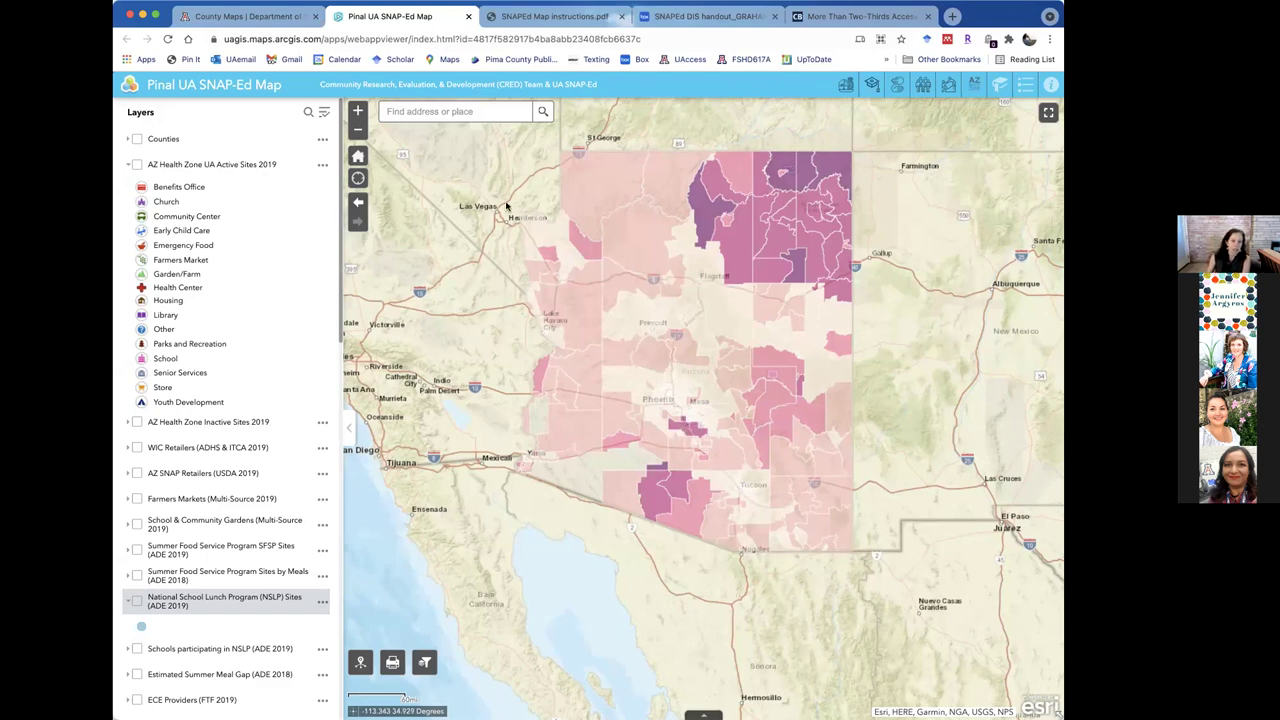
Examine No Internet Access in the Phoenix area and open the pop-up for Census Tract 1173 in Maricopa County.
left_click(357, 111)
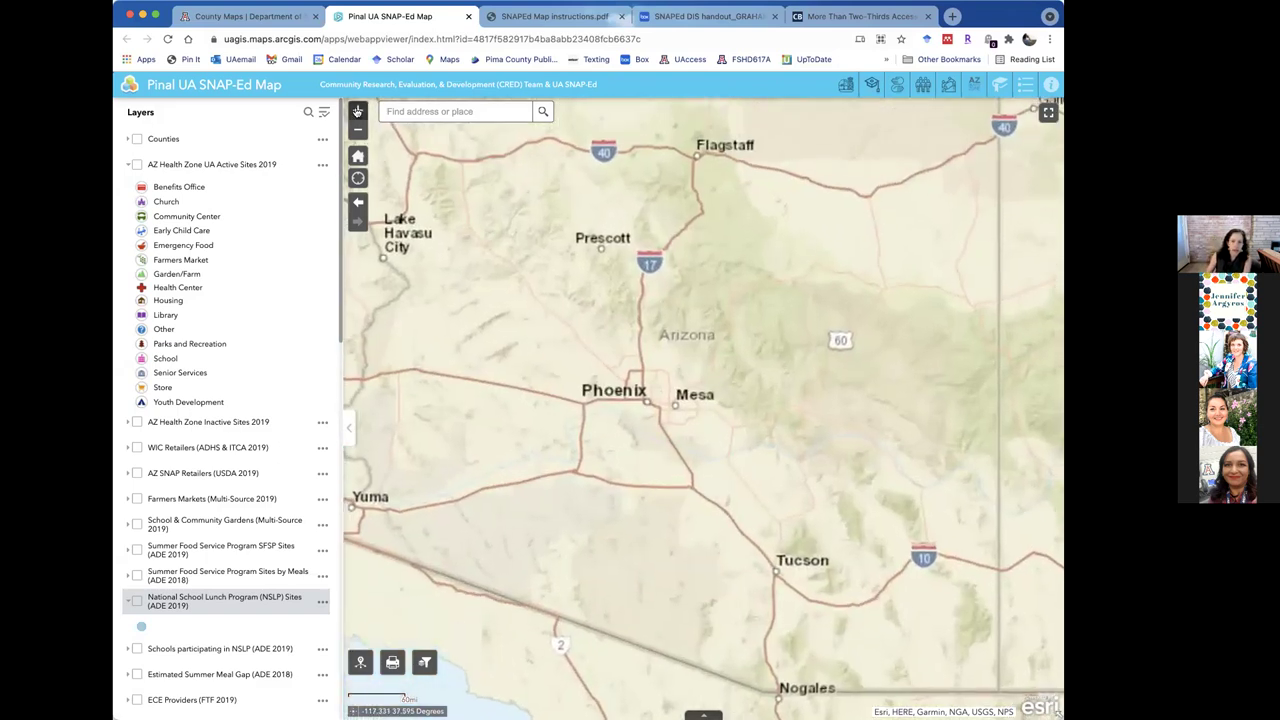
left_click(357, 111)
left_click(357, 111)
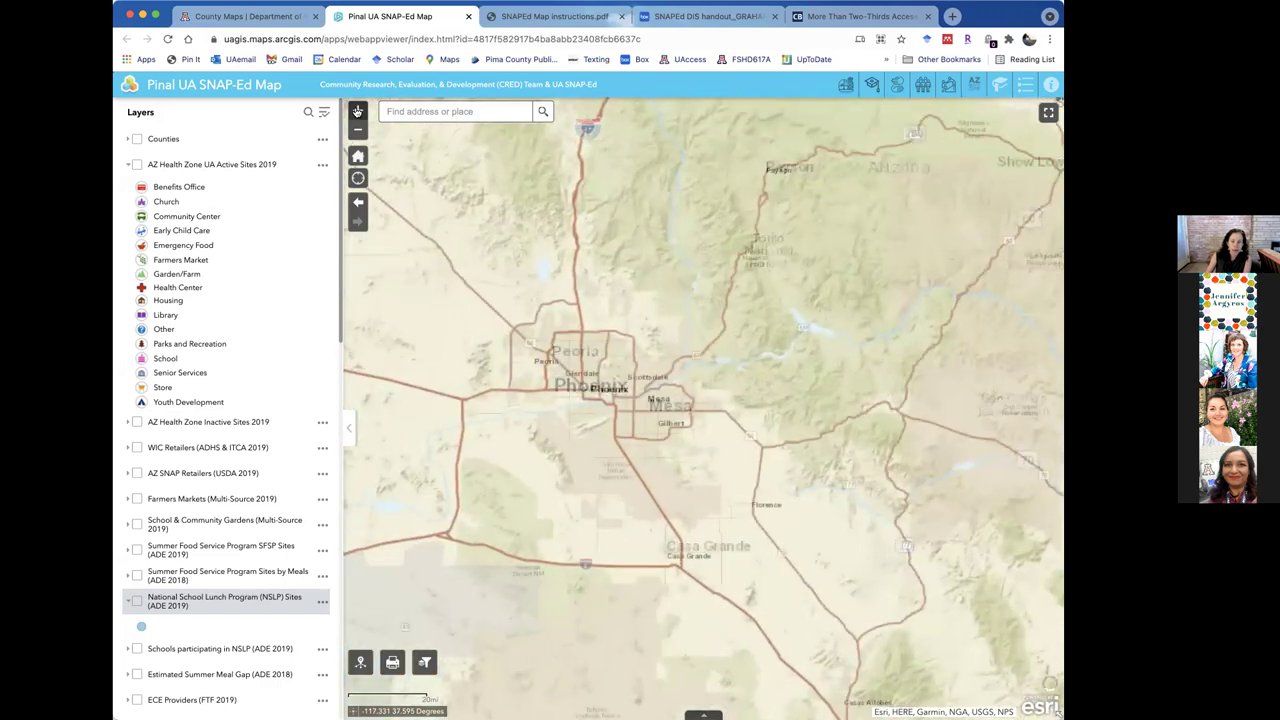
left_click_drag(555, 313, 770, 347)
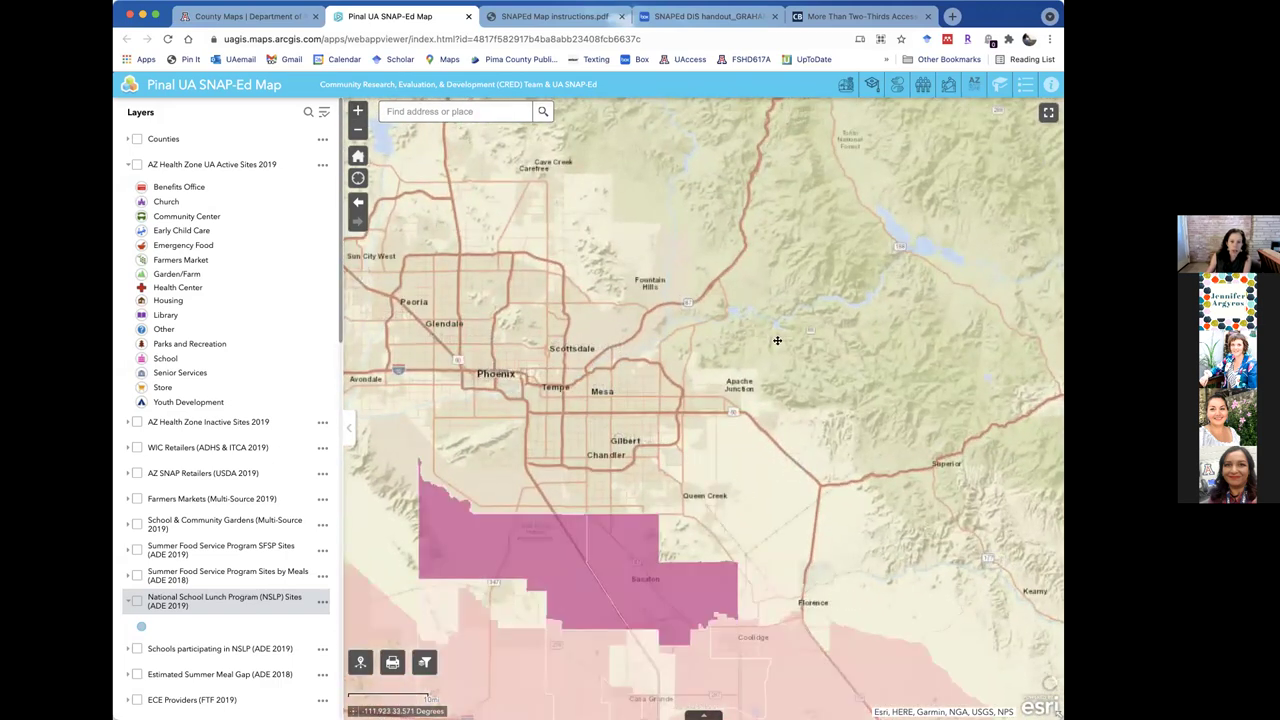
left_click(357, 111)
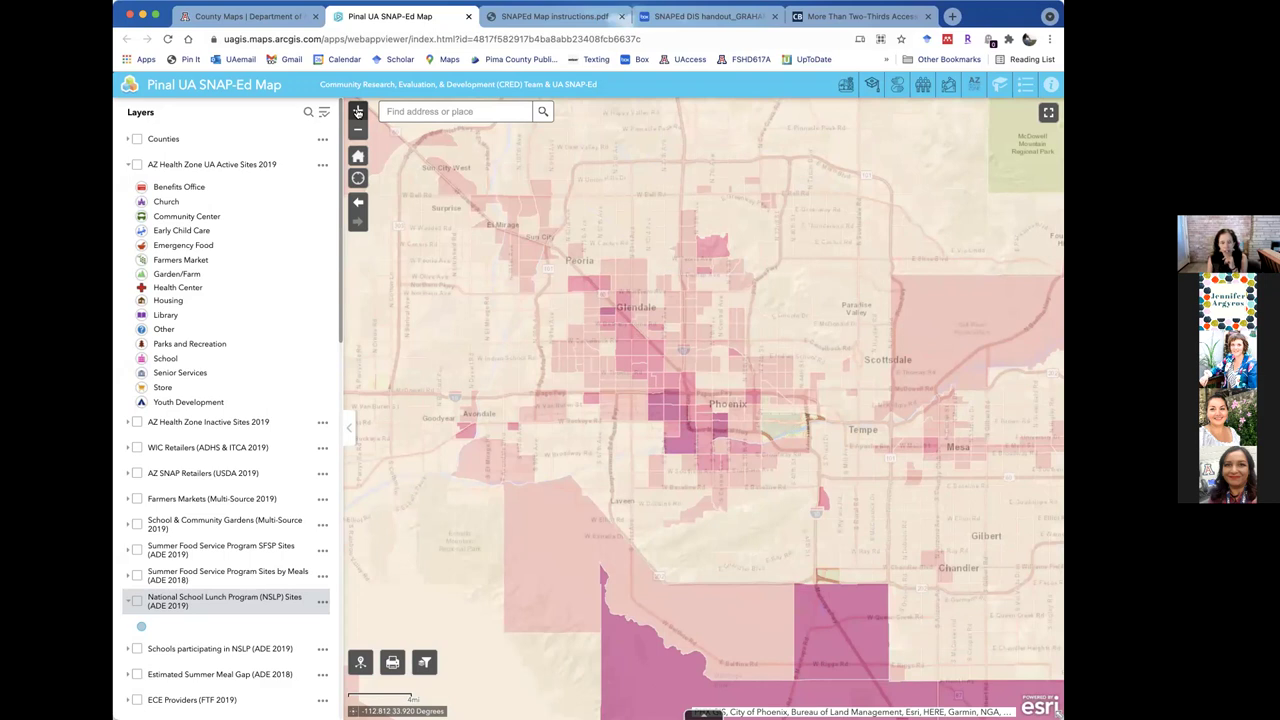
left_click(358, 111)
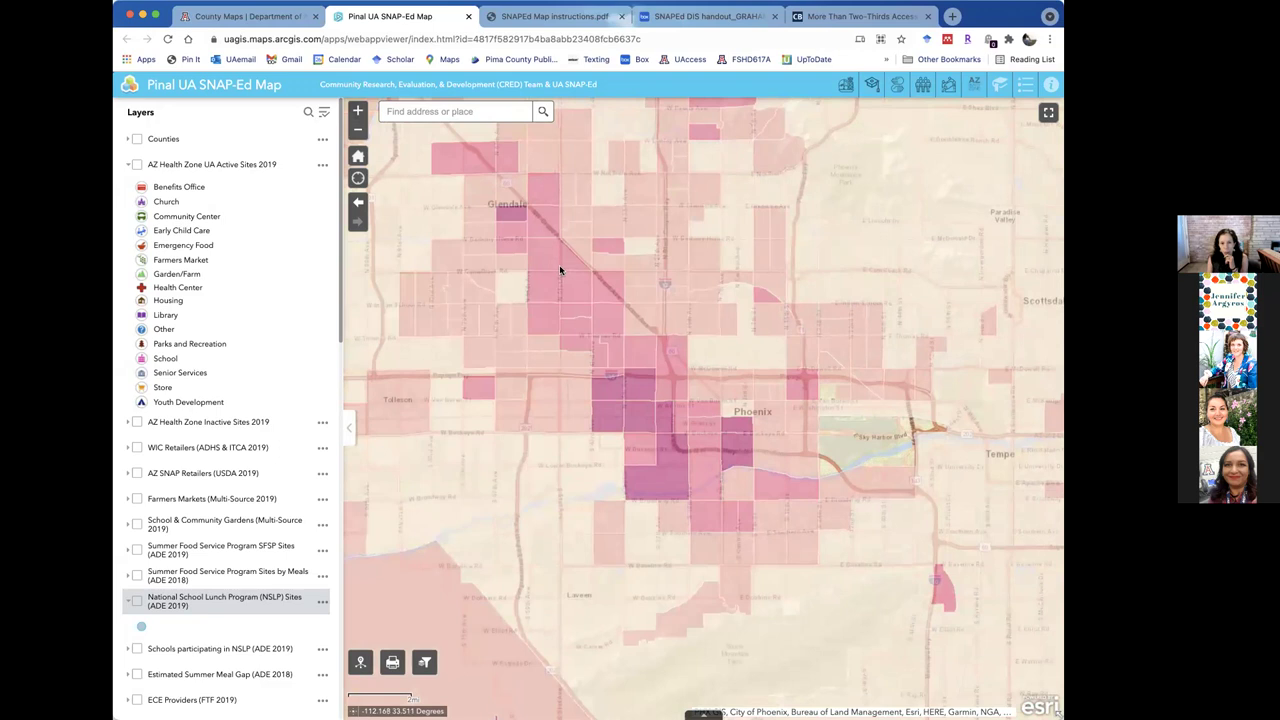
left_click(662, 485)
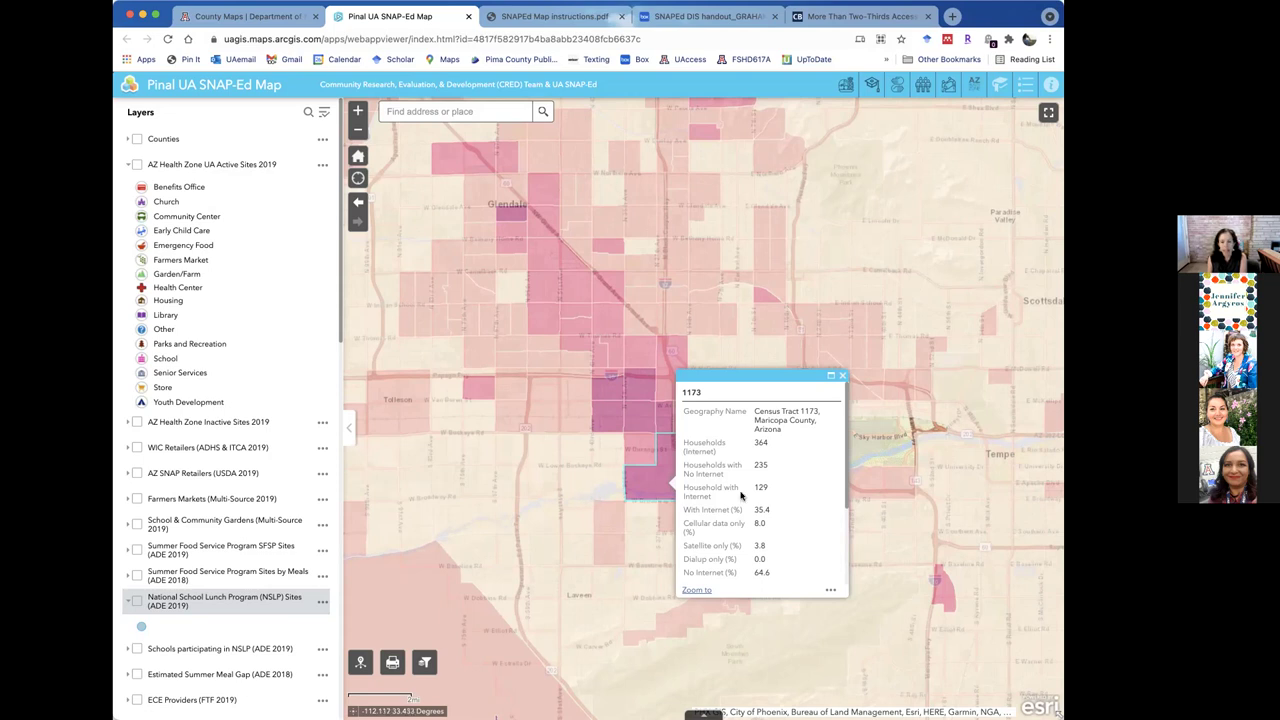
Close the Census Tract 1173 pop-up, open the Pima County map from the County Maps page and dismiss its welcome screen.
left_click(843, 377)
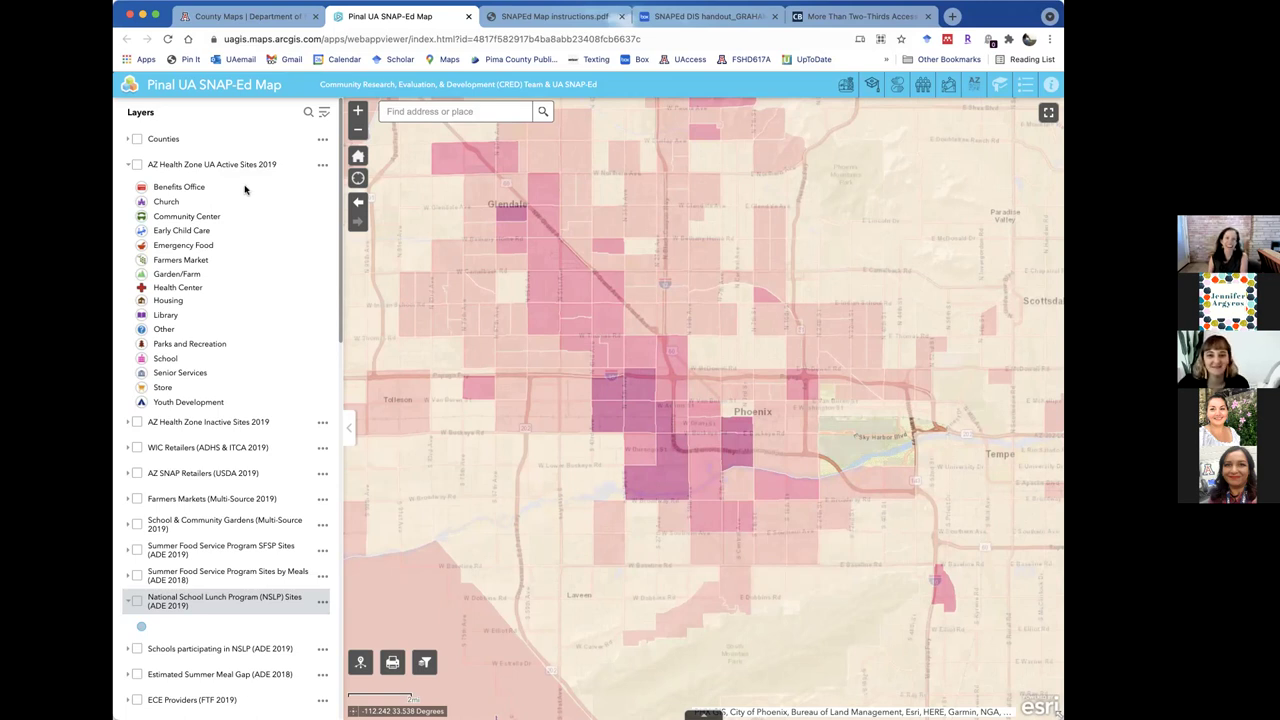
left_click(240, 18)
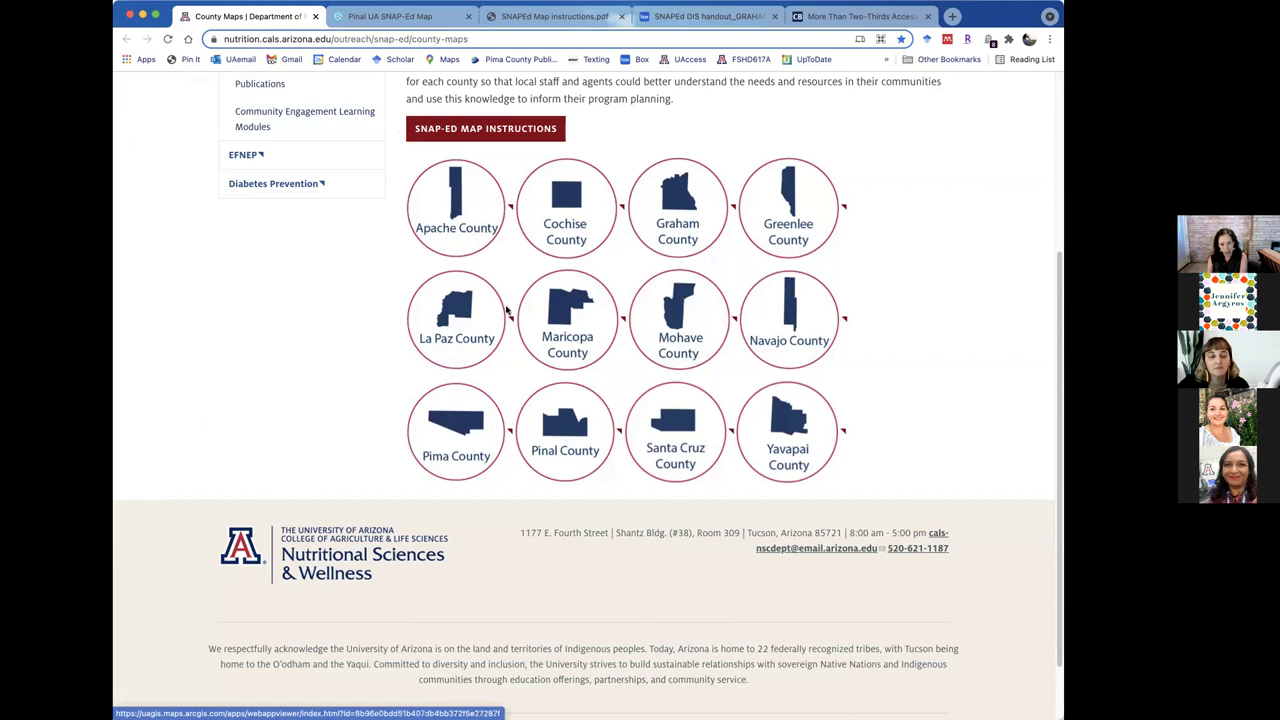
left_click(452, 432)
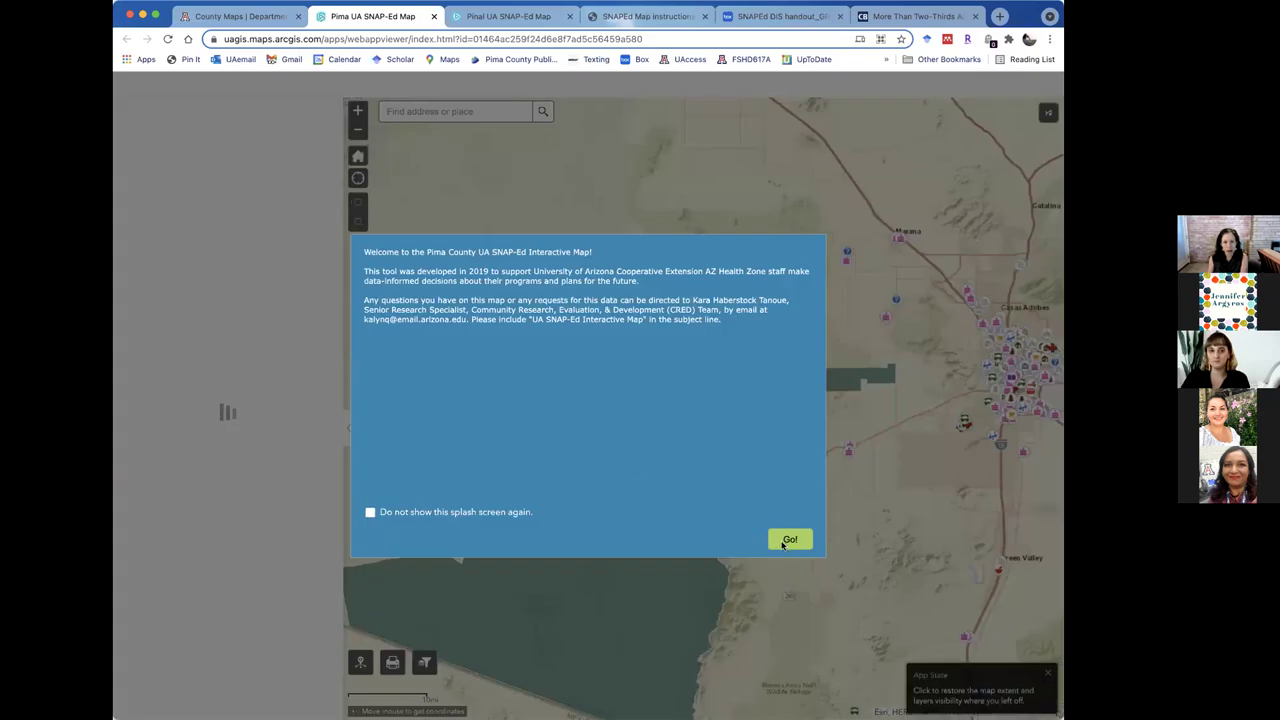
left_click(788, 540)
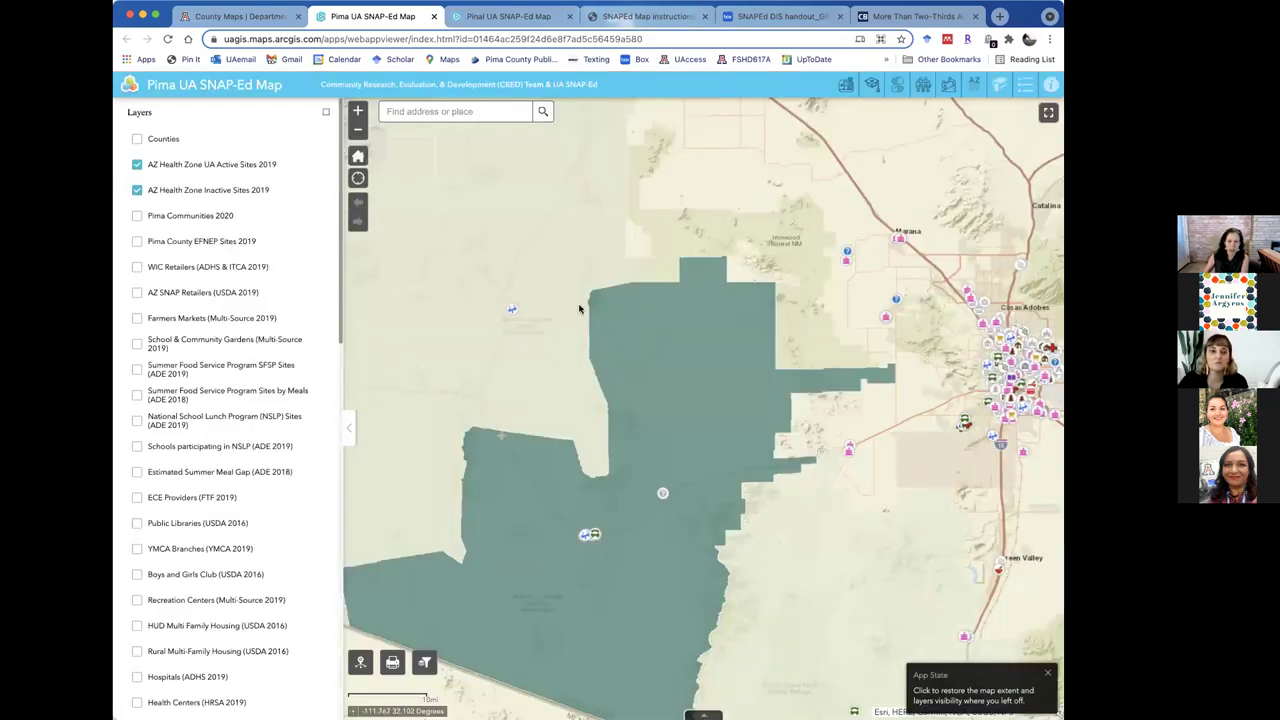
Show the Yuma area in southwestern Arizona and turn all map layers off.
left_click_drag(667, 305, 969, 326)
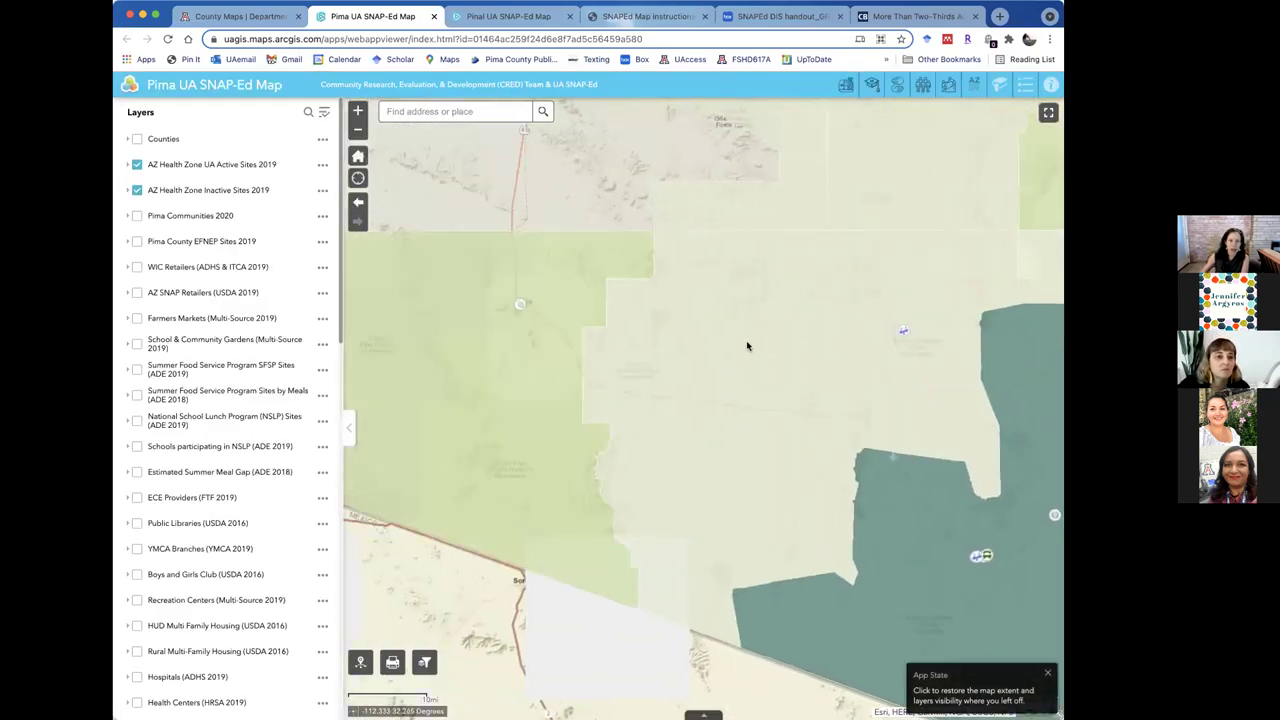
left_click(358, 134)
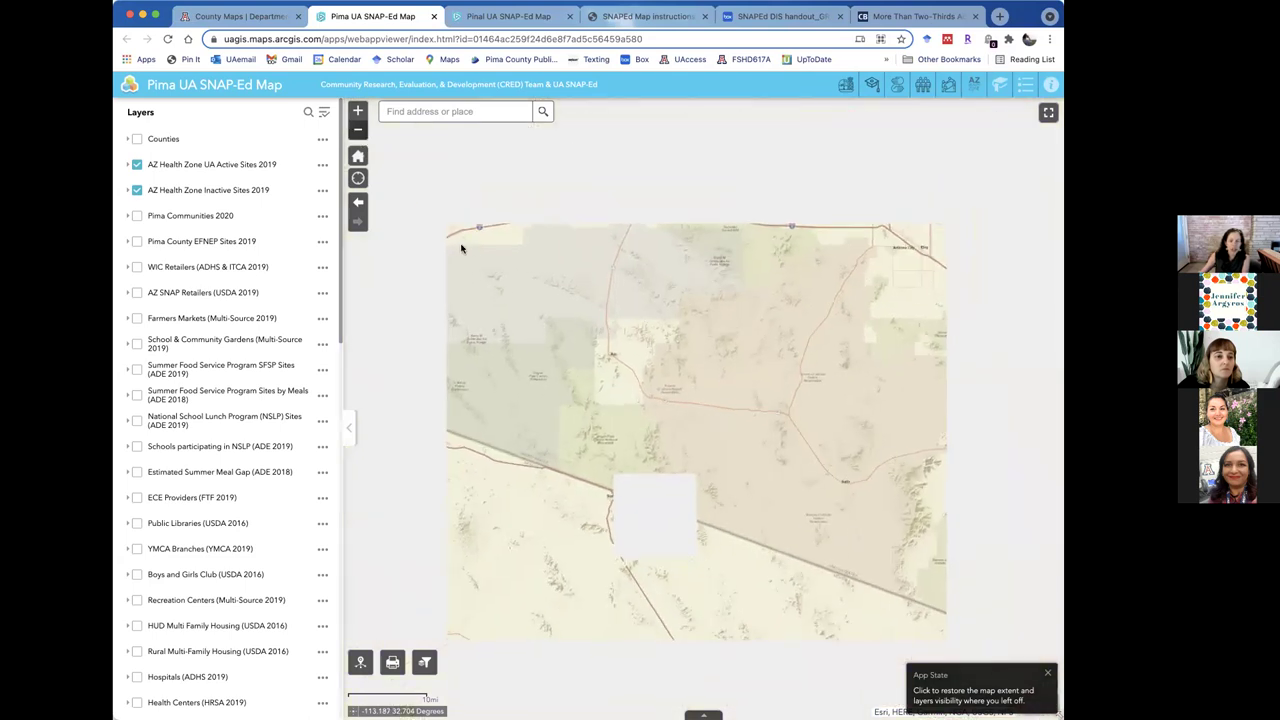
left_click_drag(494, 256, 709, 346)
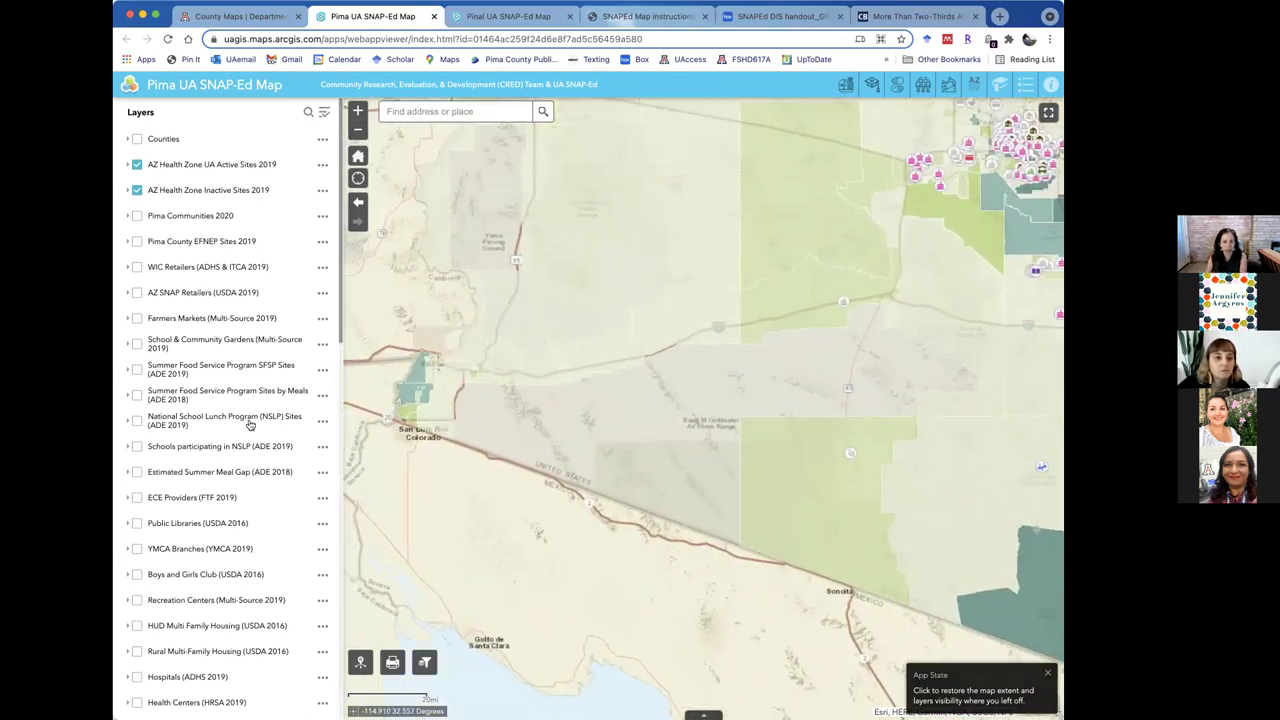
left_click(325, 112)
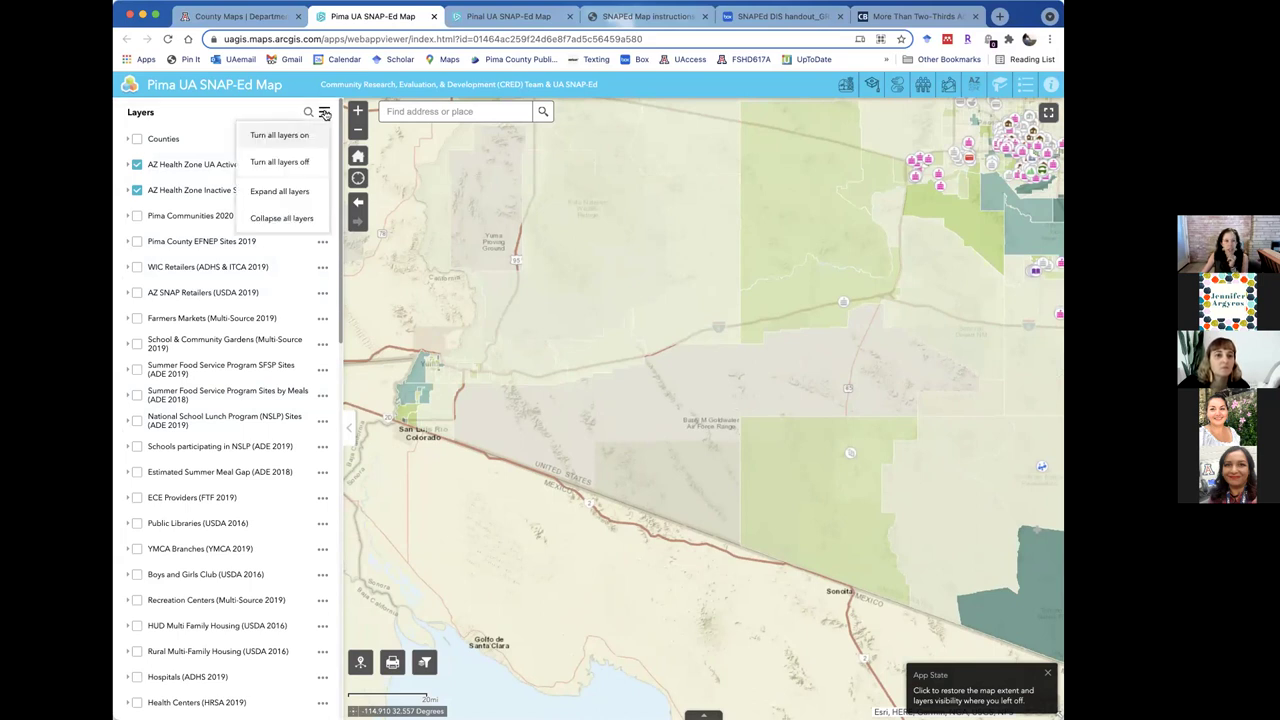
left_click(309, 164)
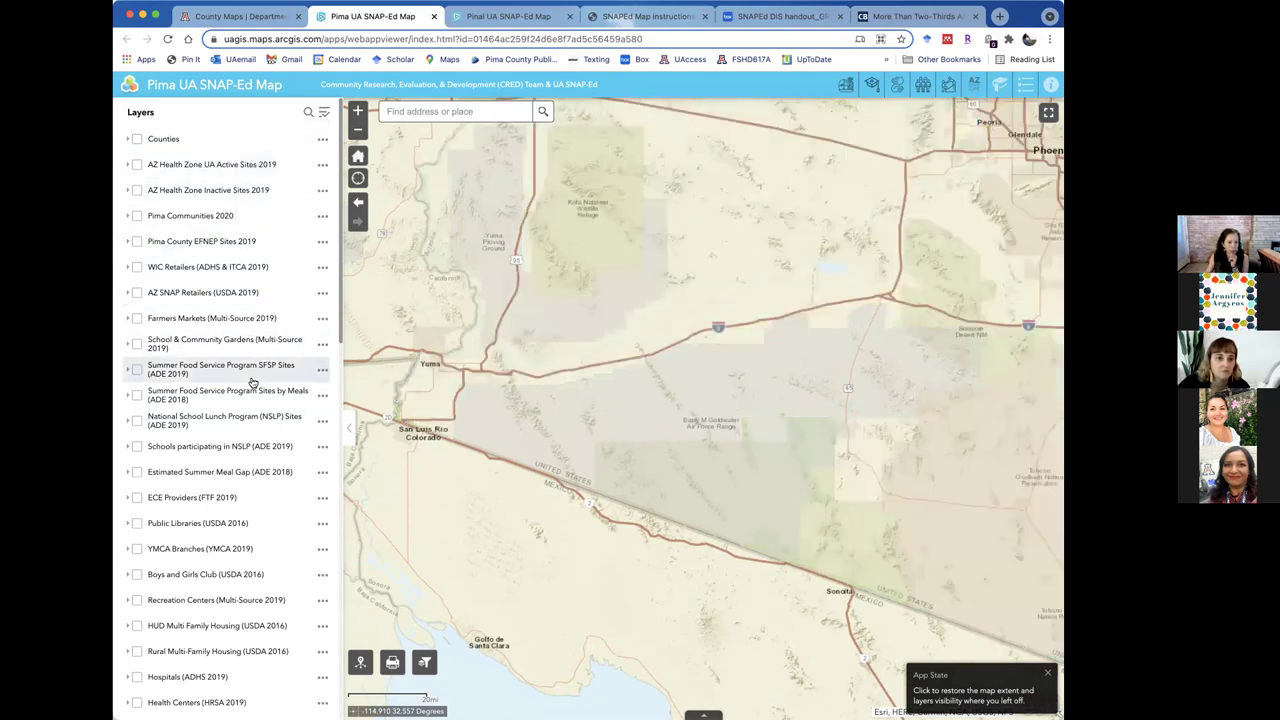
Turn on the No Internet Access (2017 ACS) demographic layer and close the Demographic Layers group.
left_click(925, 86)
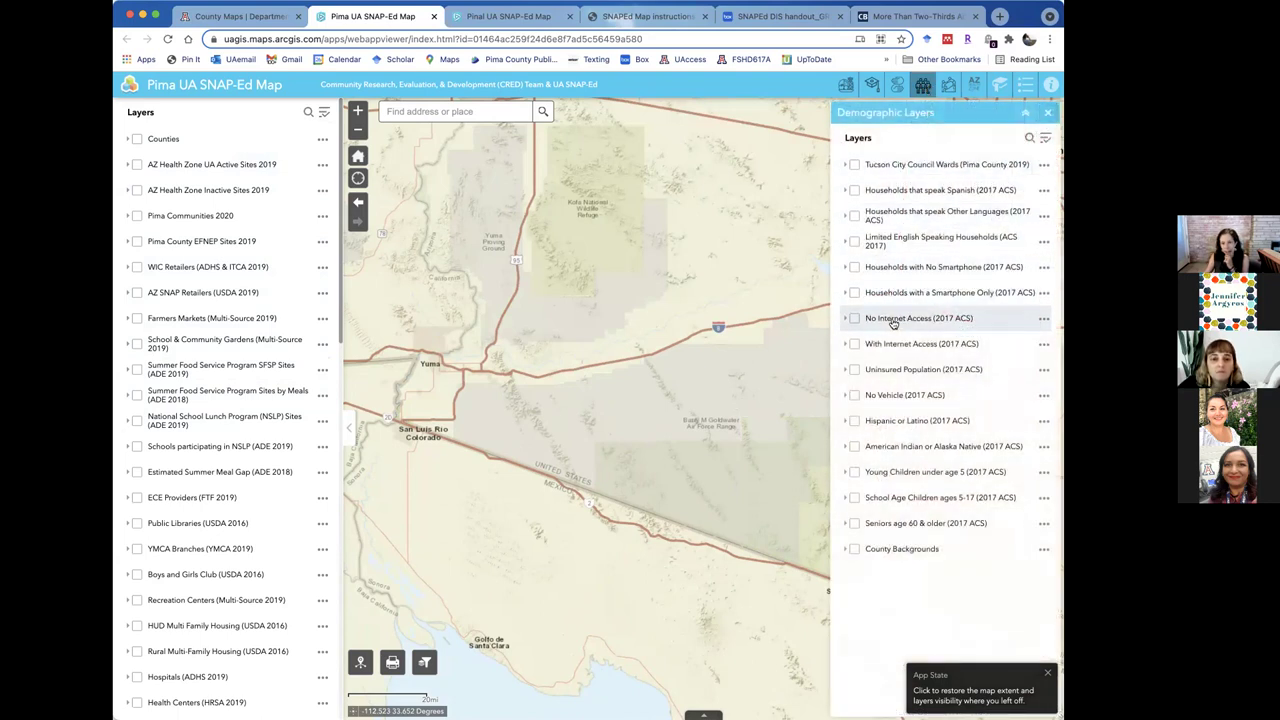
left_click(855, 320)
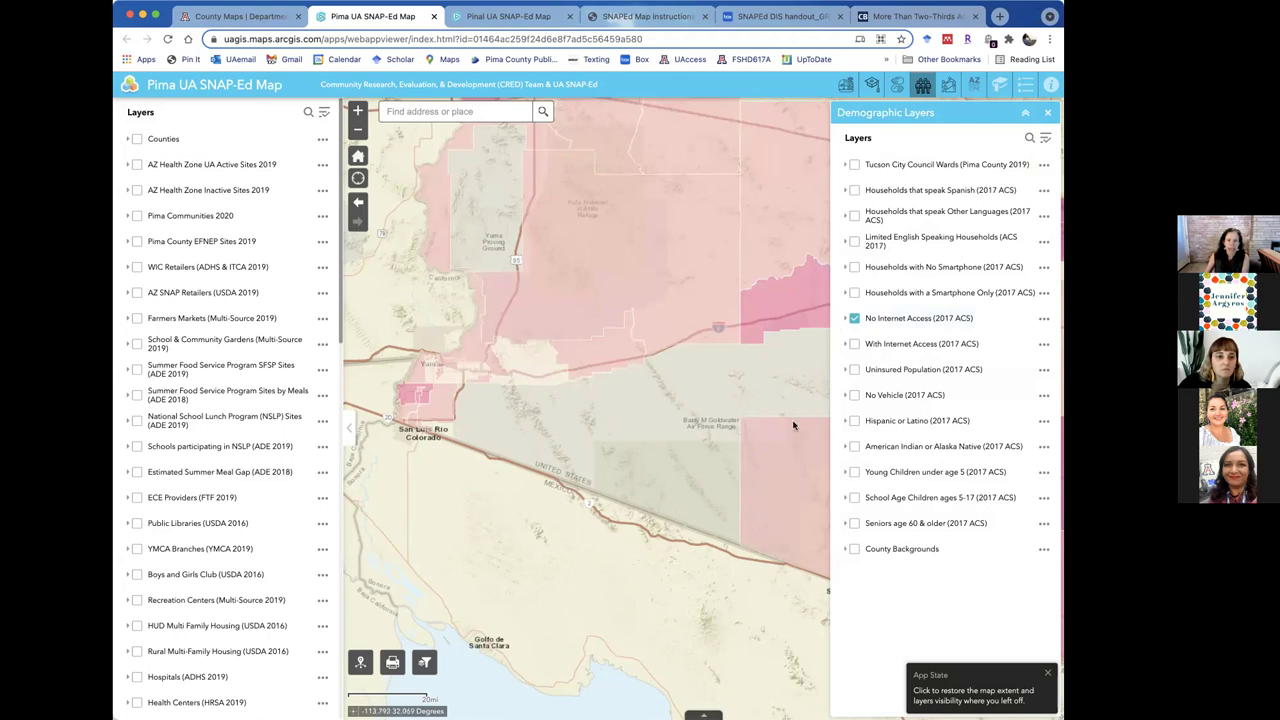
left_click(1050, 116)
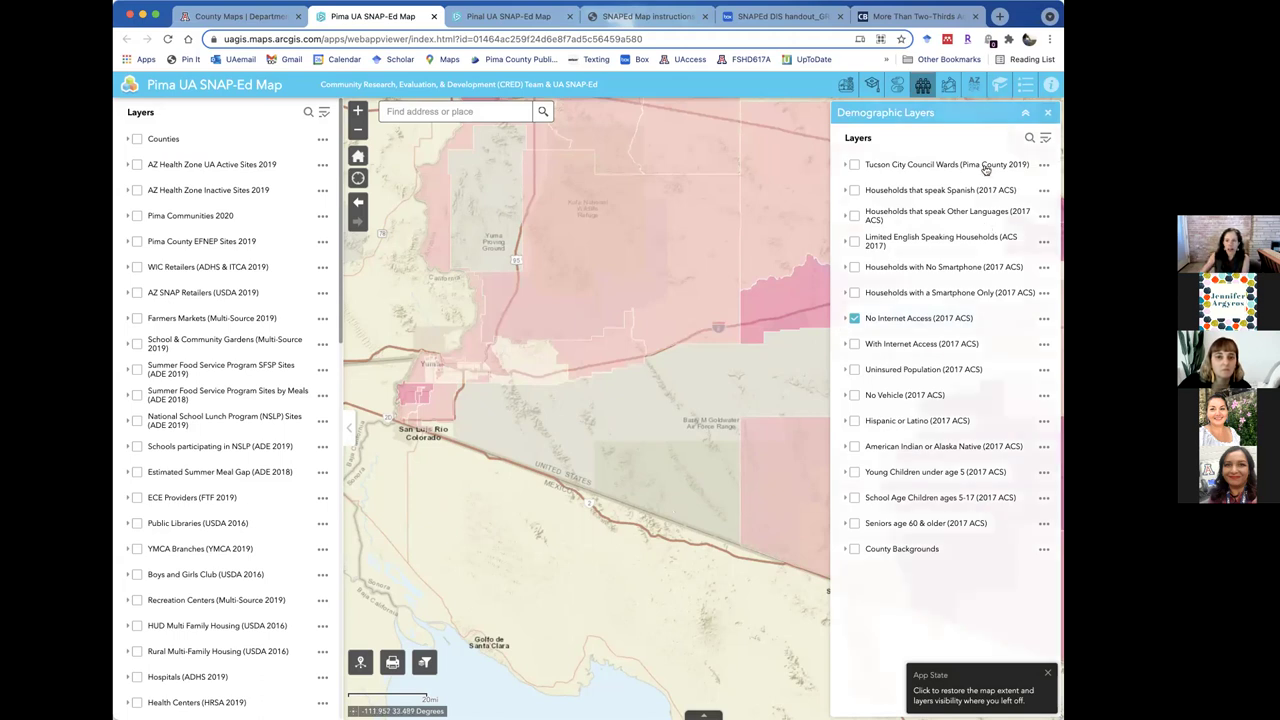
left_click_drag(640, 383, 629, 414)
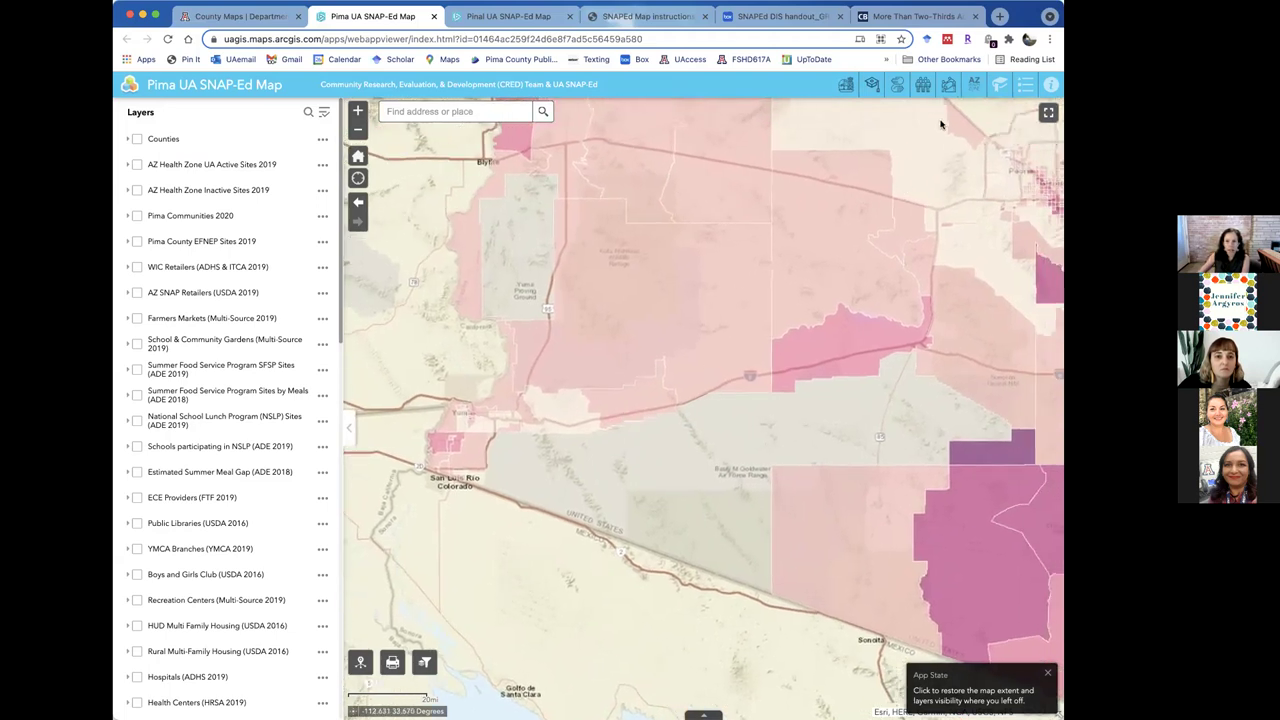
Turn on the County Backgrounds layer in the Demographic Layers group and close the group.
left_click(923, 86)
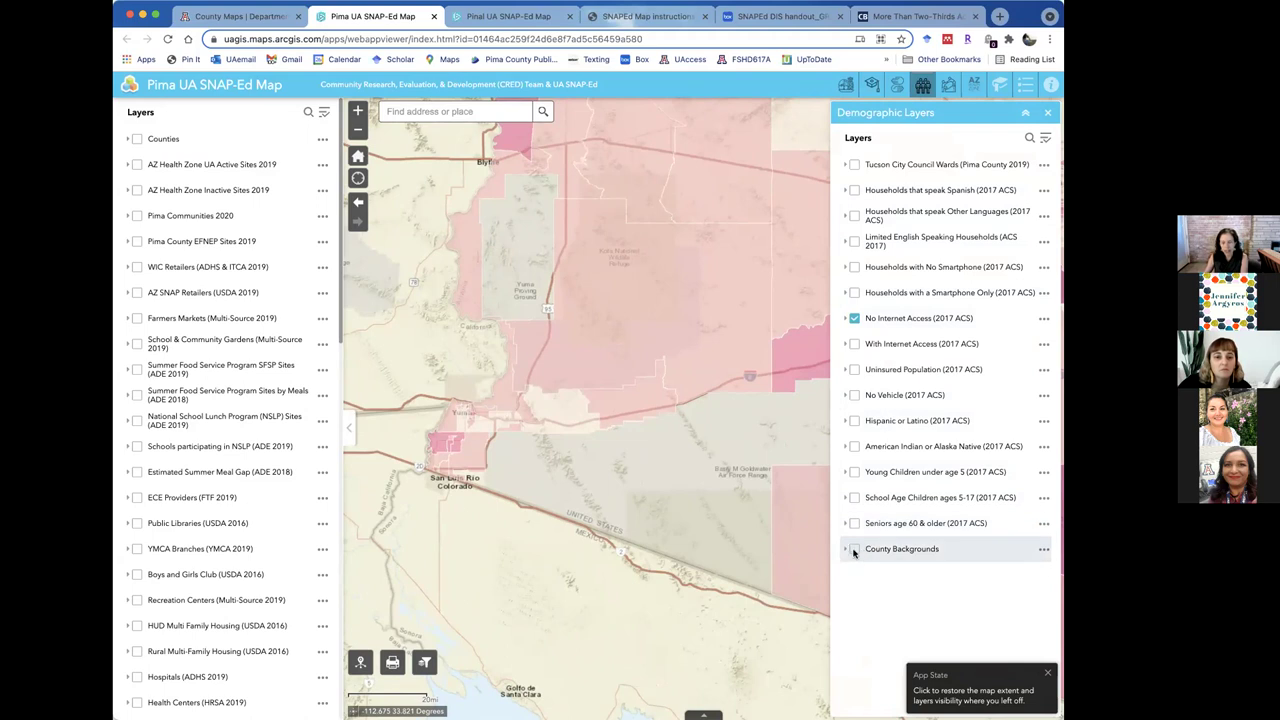
left_click(854, 550)
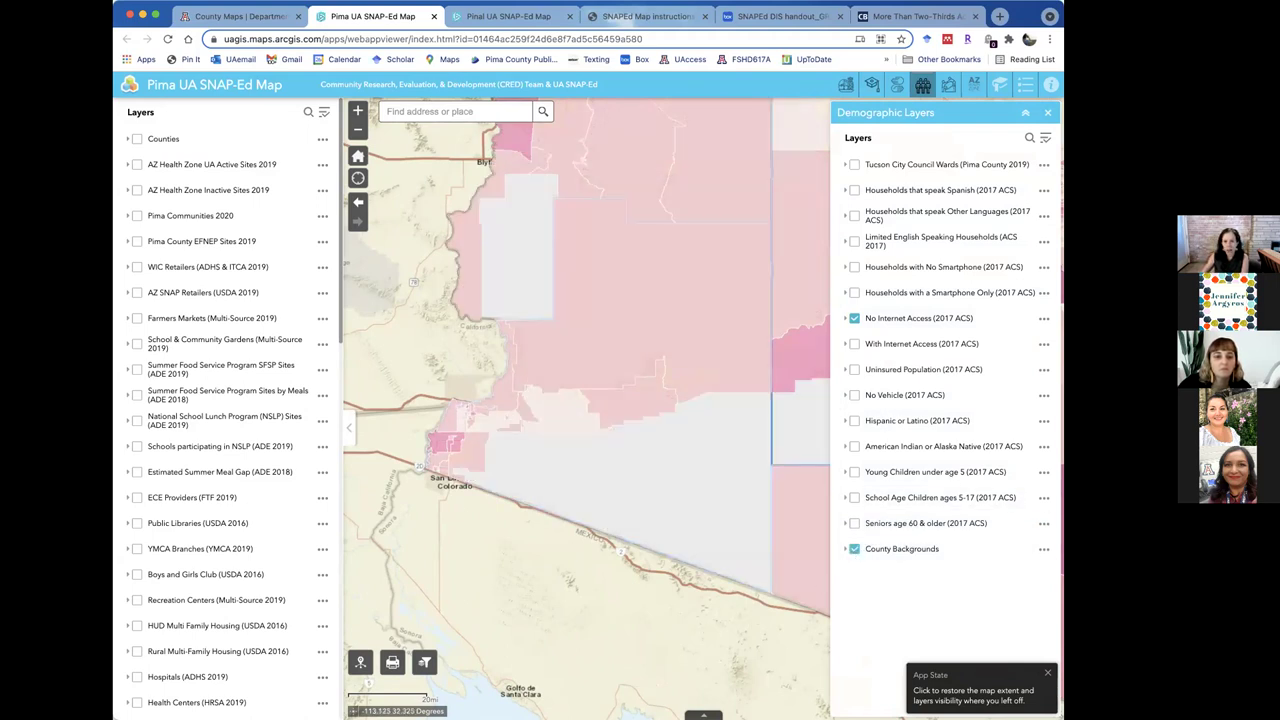
left_click(1048, 115)
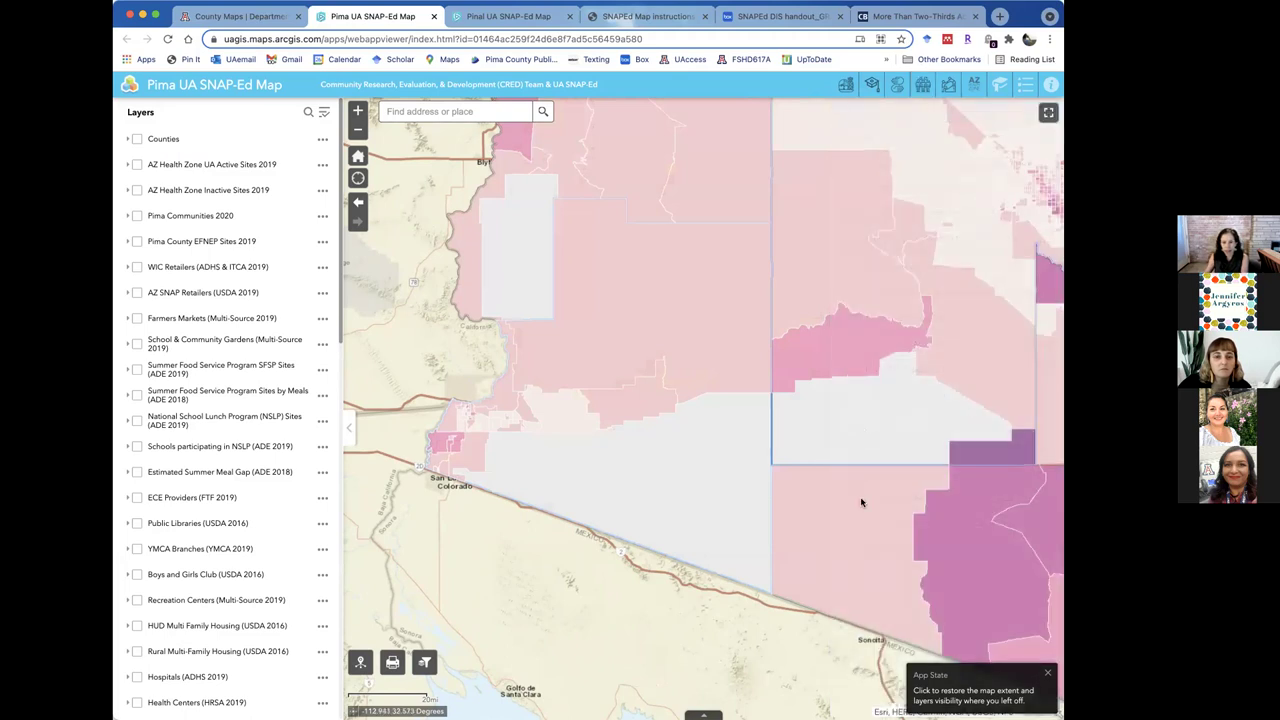
Examine No Internet Access around Yuma at close range, with the pop-ups for Yuma County and Census Tract 7.
left_click_drag(863, 508, 932, 543)
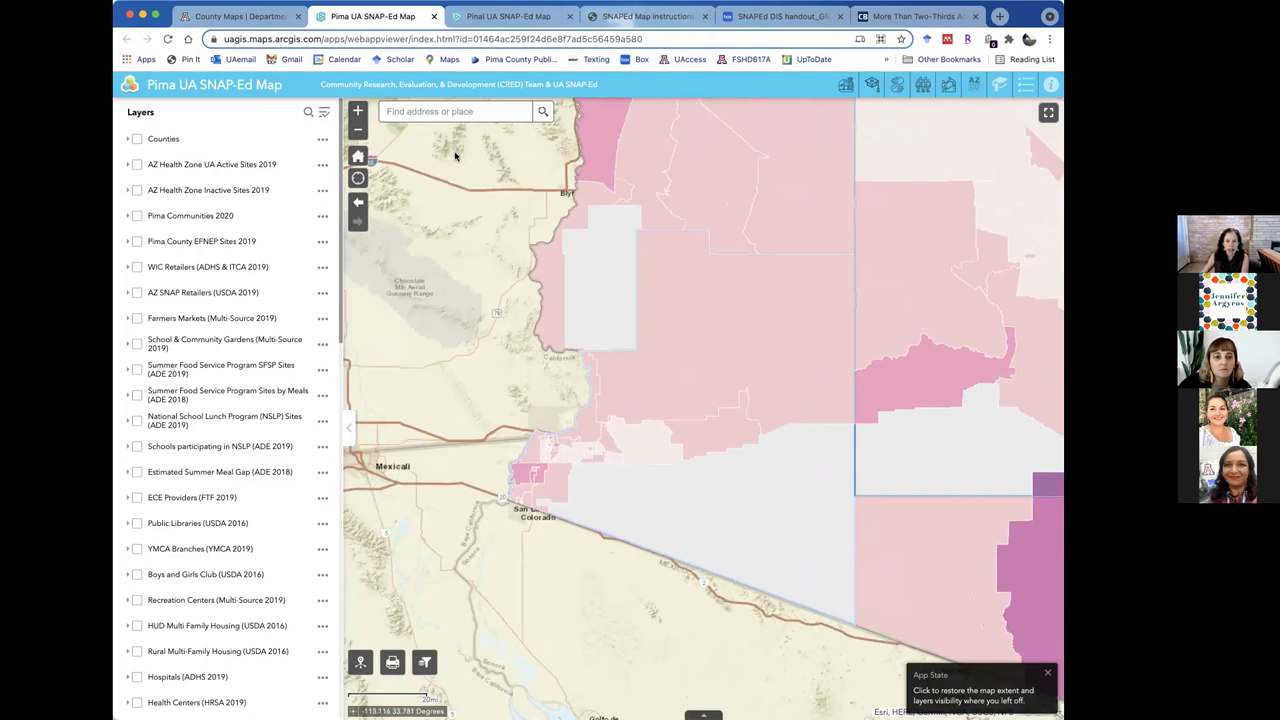
left_click(358, 111)
scroll(534, 363, "up", 1)
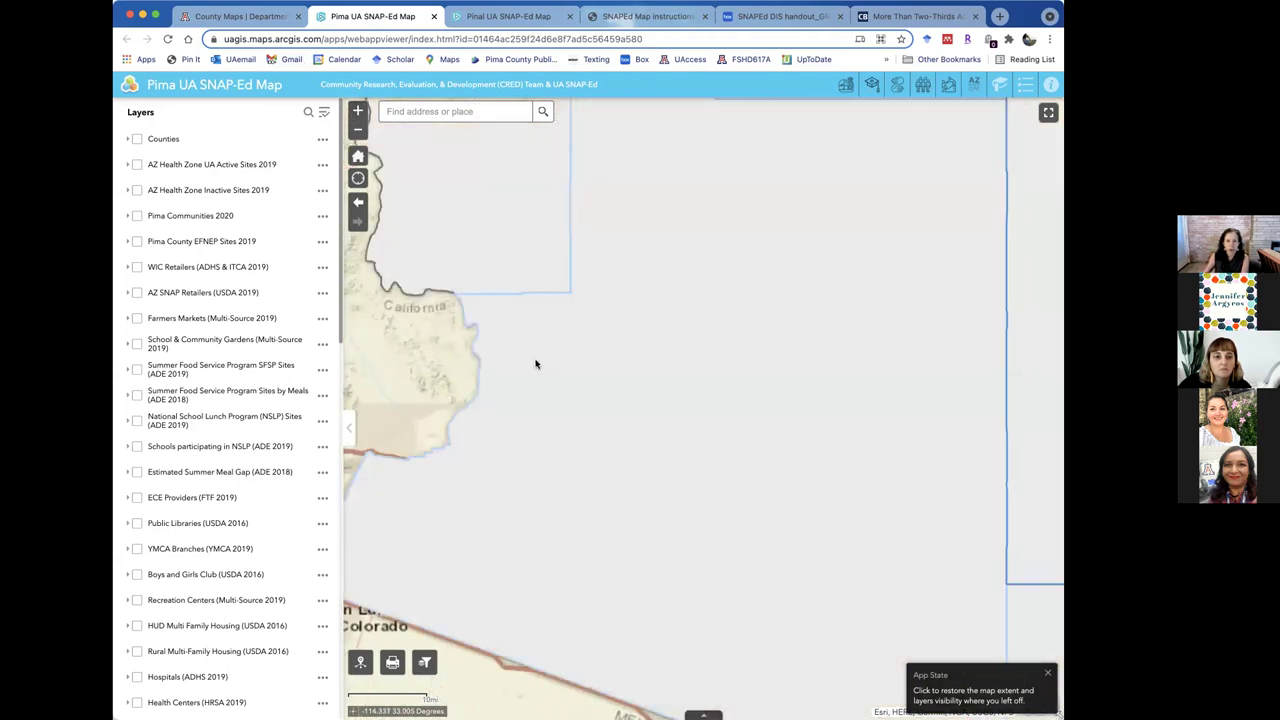
left_click_drag(585, 438, 757, 357)
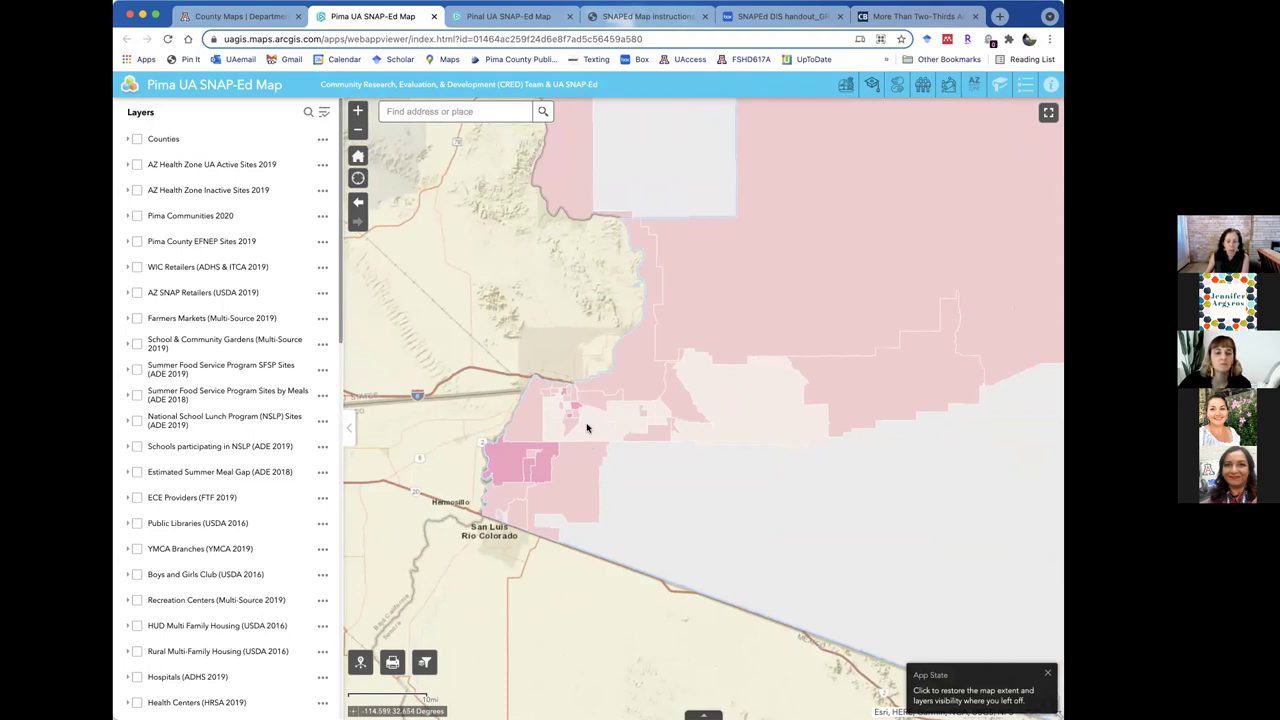
left_click(810, 274)
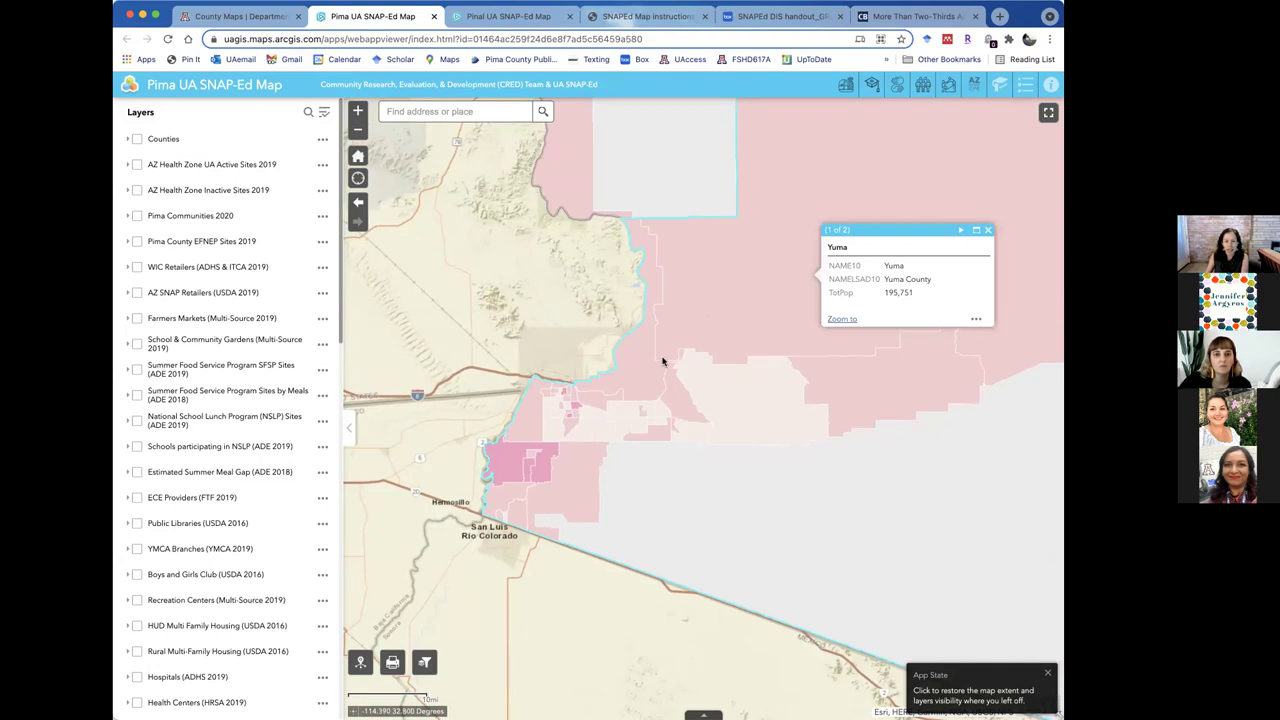
left_click(573, 405)
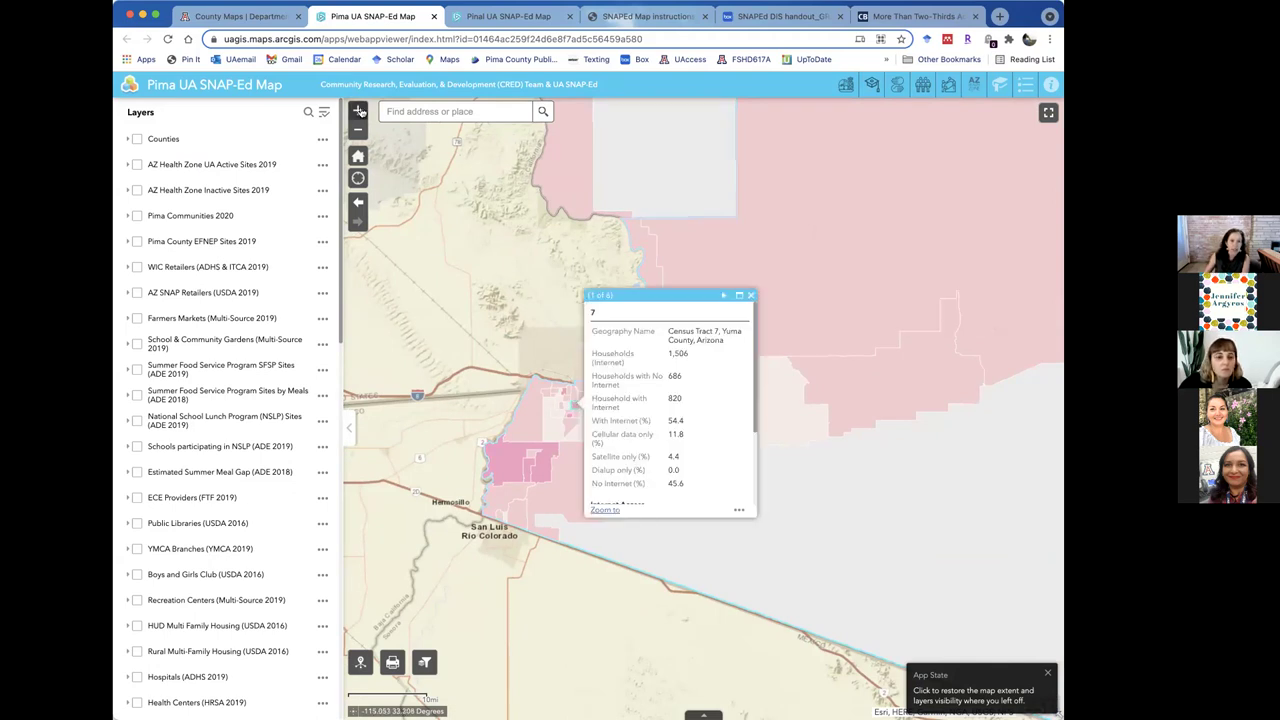
scroll(566, 395, "up", 3)
scroll(680, 360, "down", 3)
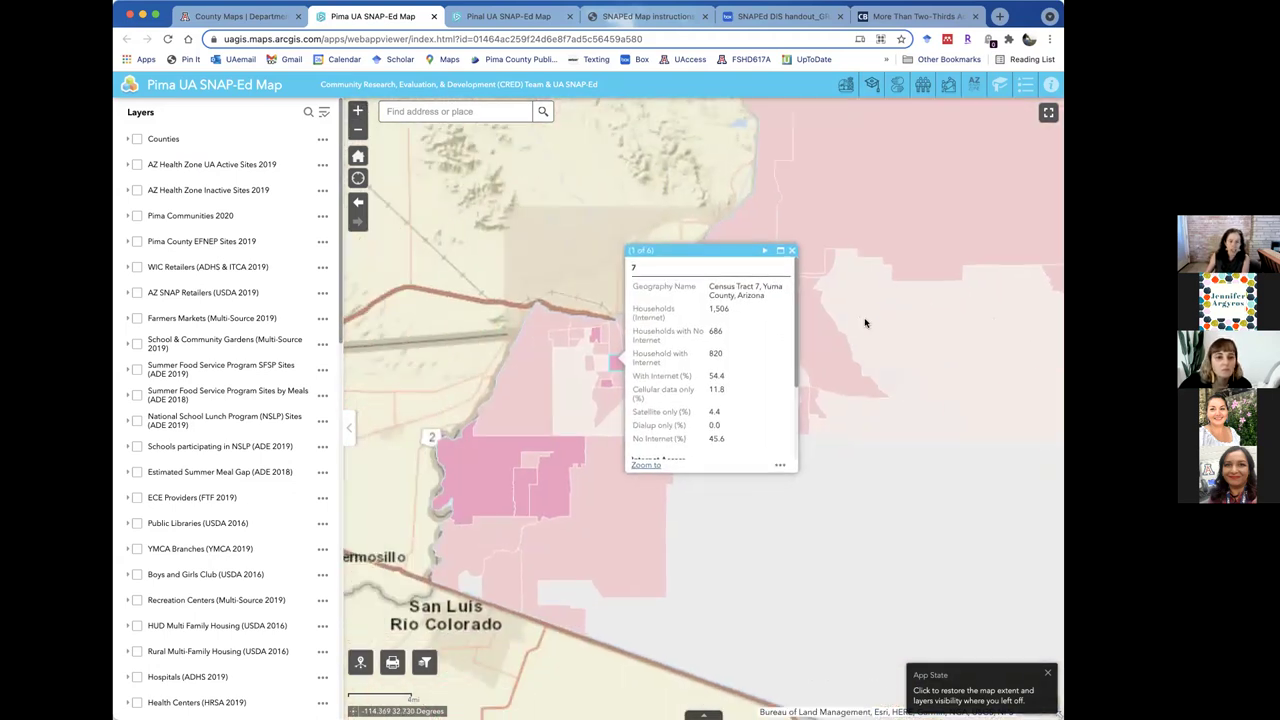
left_click(357, 111)
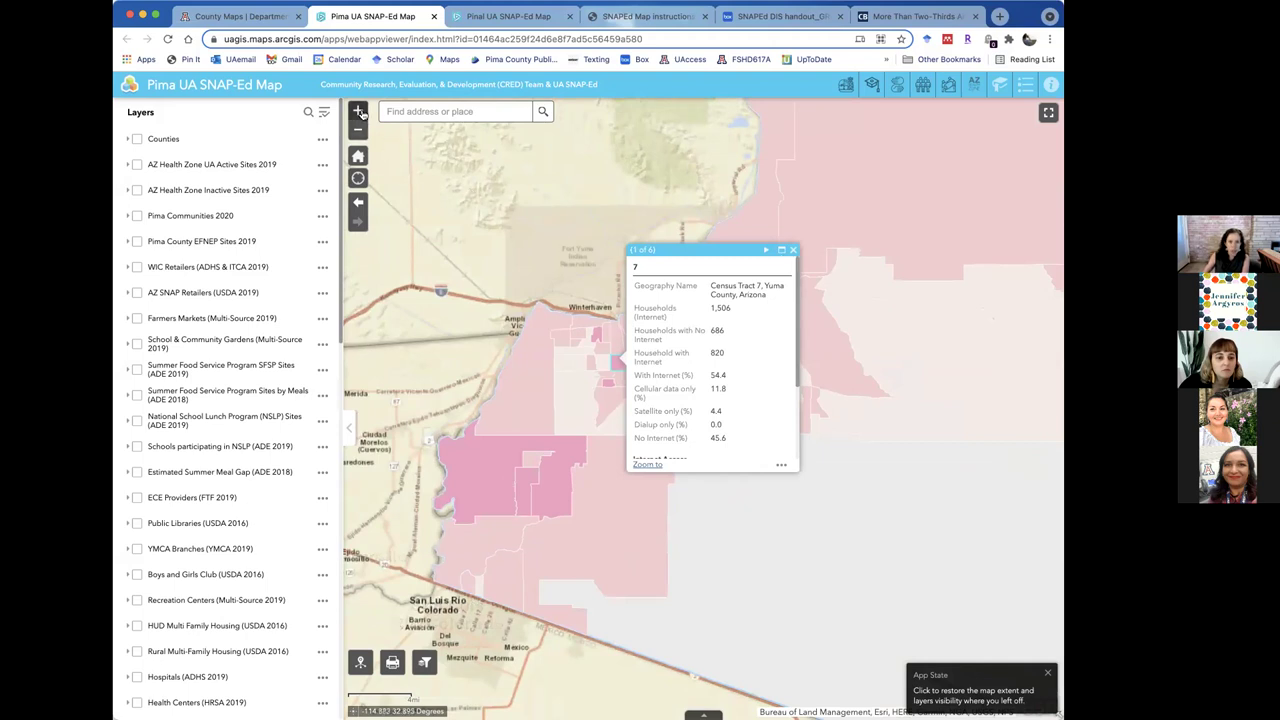
left_click_drag(591, 543, 771, 500)
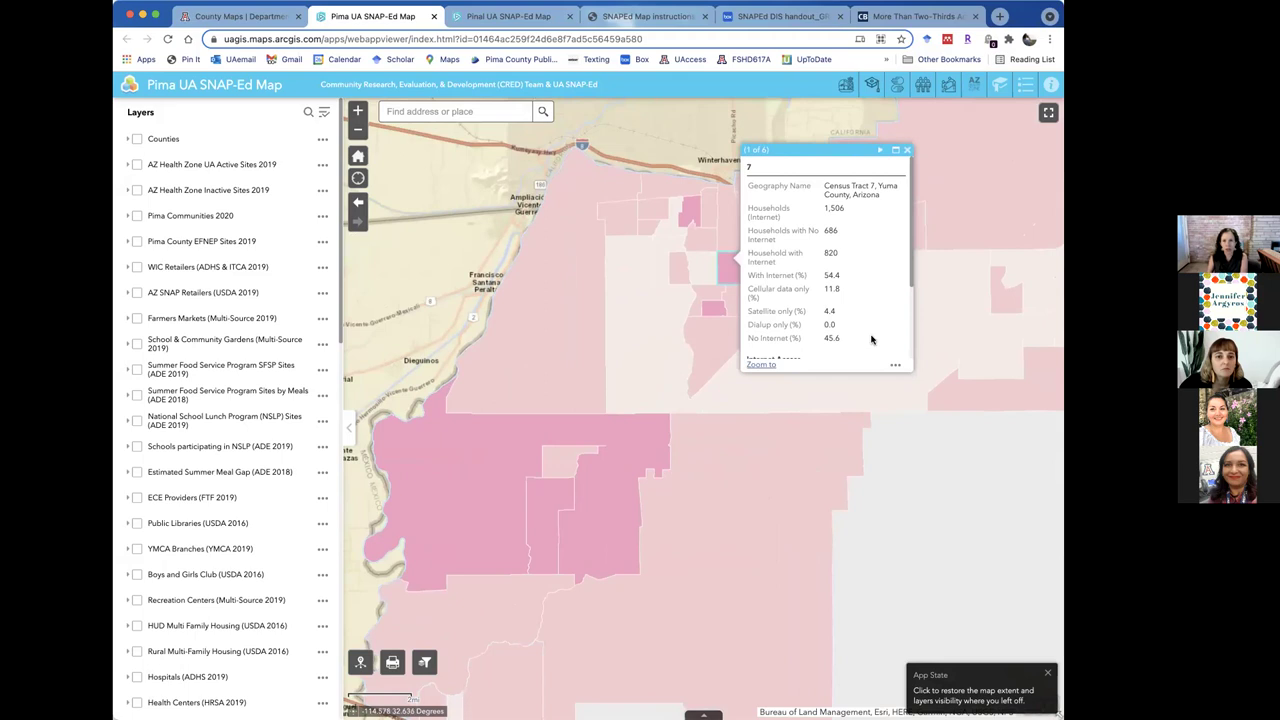
Compare the No Internet Access legend with the internet figures in the pop-up for Census Tract 7, Yuma County.
left_click(1026, 84)
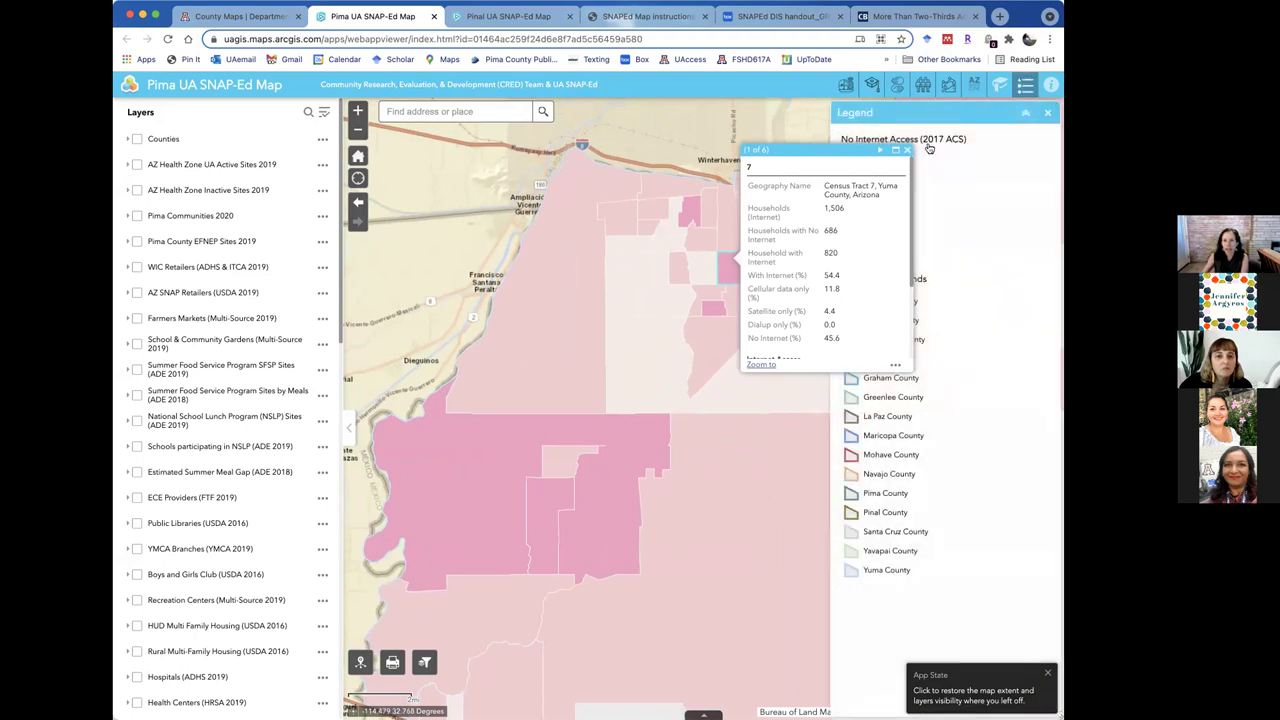
left_click(907, 151)
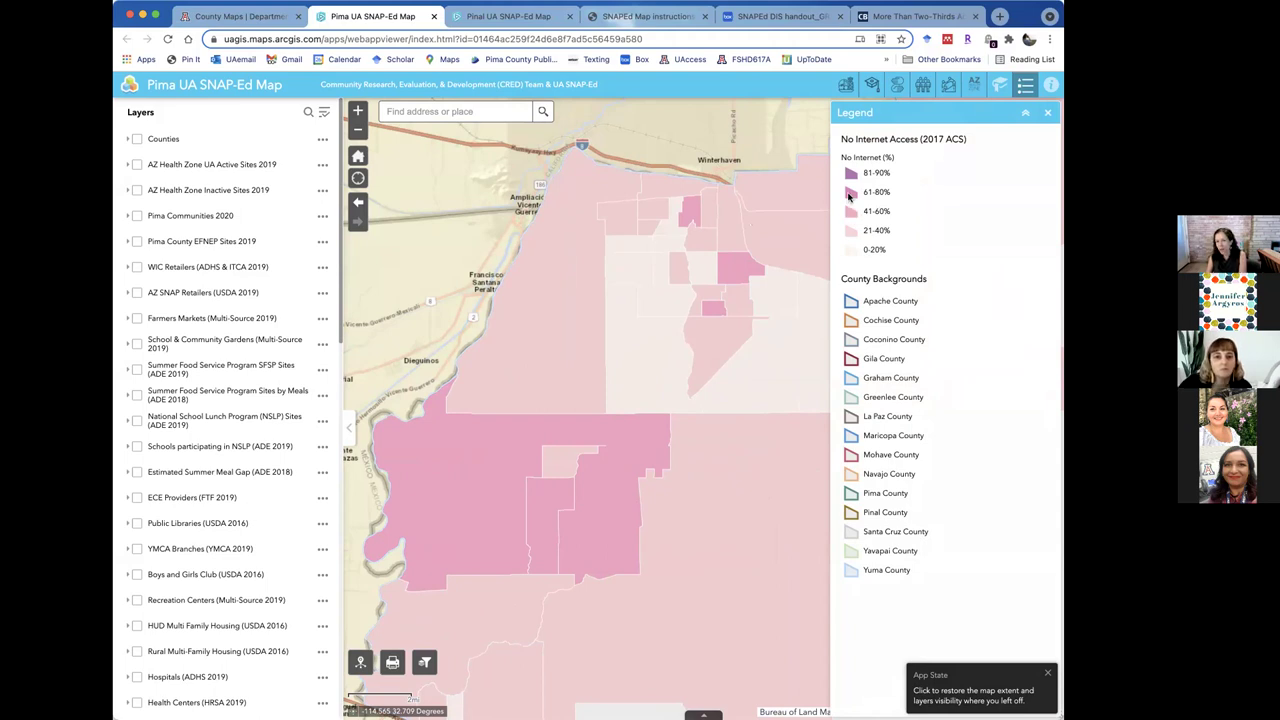
left_click(736, 271)
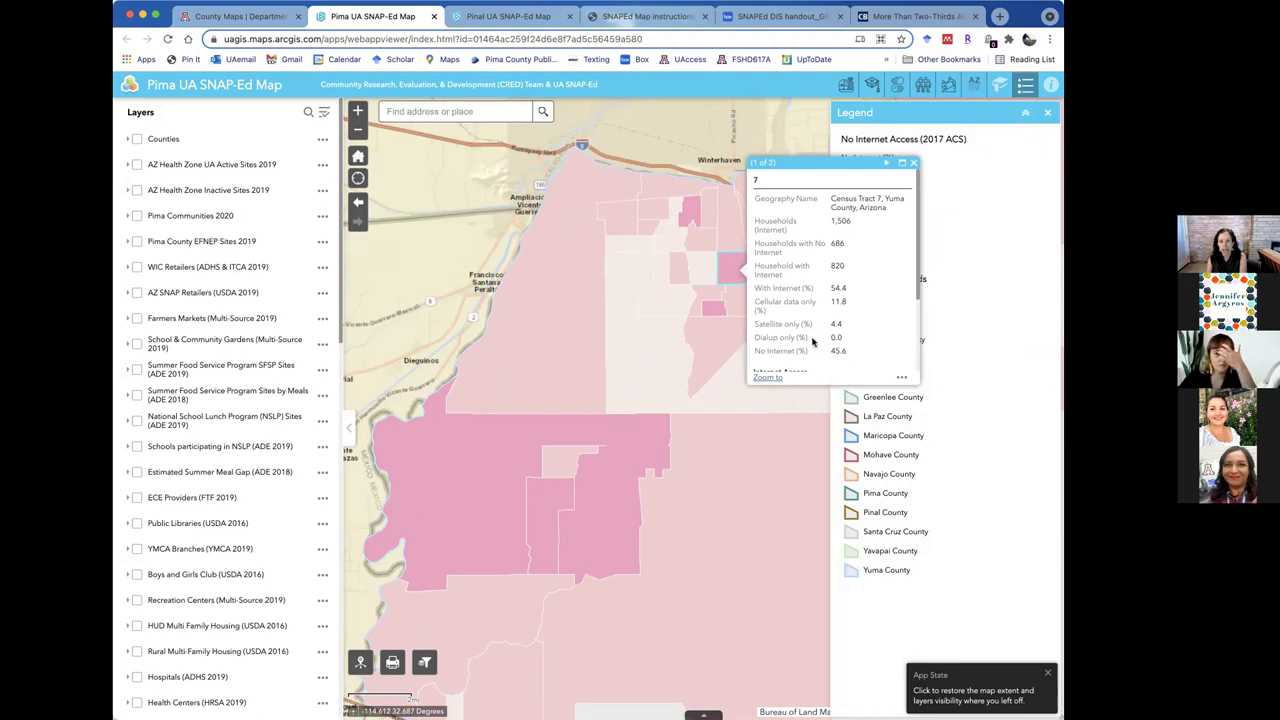
scroll(827, 350, "down", 1)
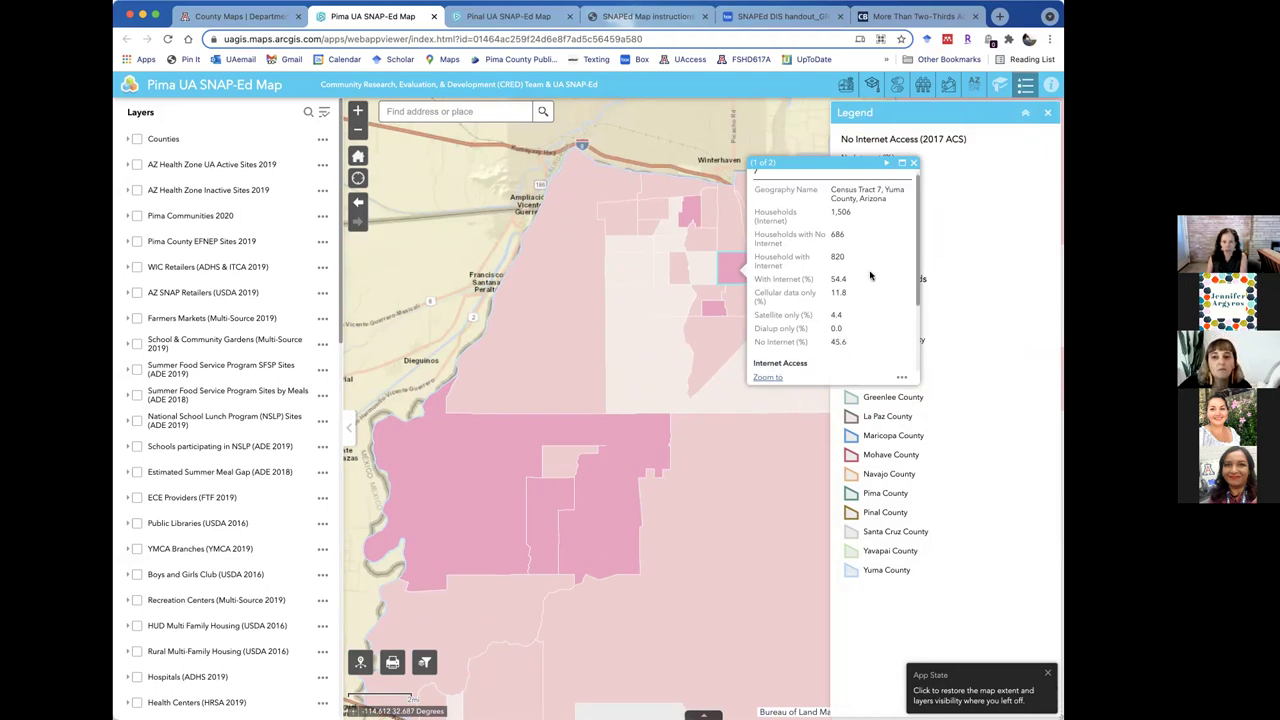
Close the tract pop-up and turn on the Public Libraries (USDA 2016) layer among the Community Resource Layers.
left_click(914, 164)
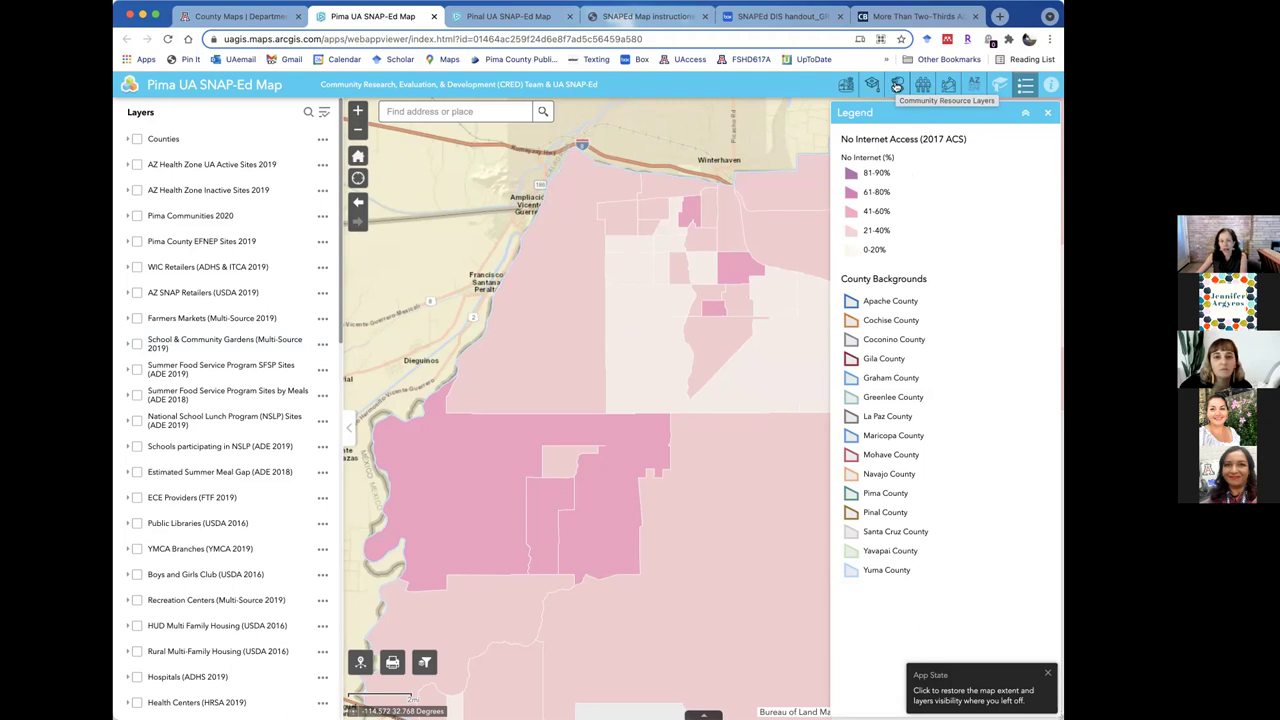
left_click(897, 85)
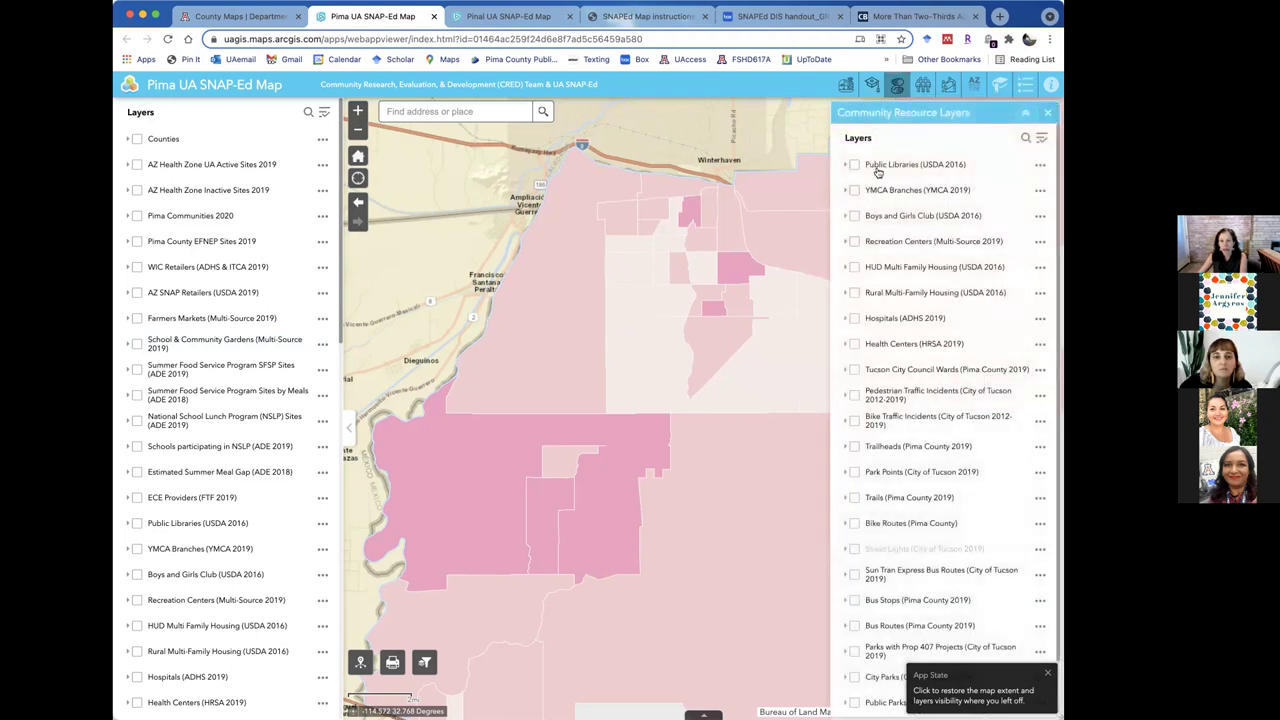
left_click(854, 164)
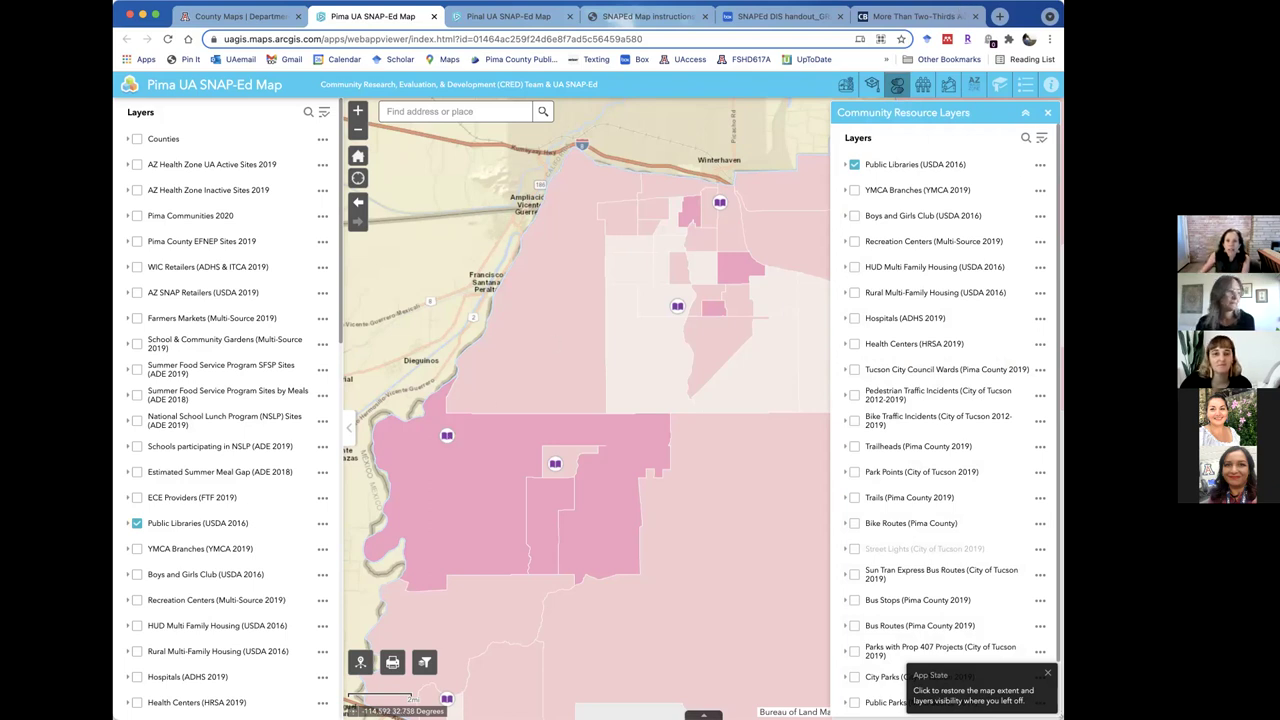
Examine the enlarged Figure 1, Computer and Internet Use Questions, comparing the 2015 and 2016 surveys in the census.gov internet access article.
left_click(927, 16)
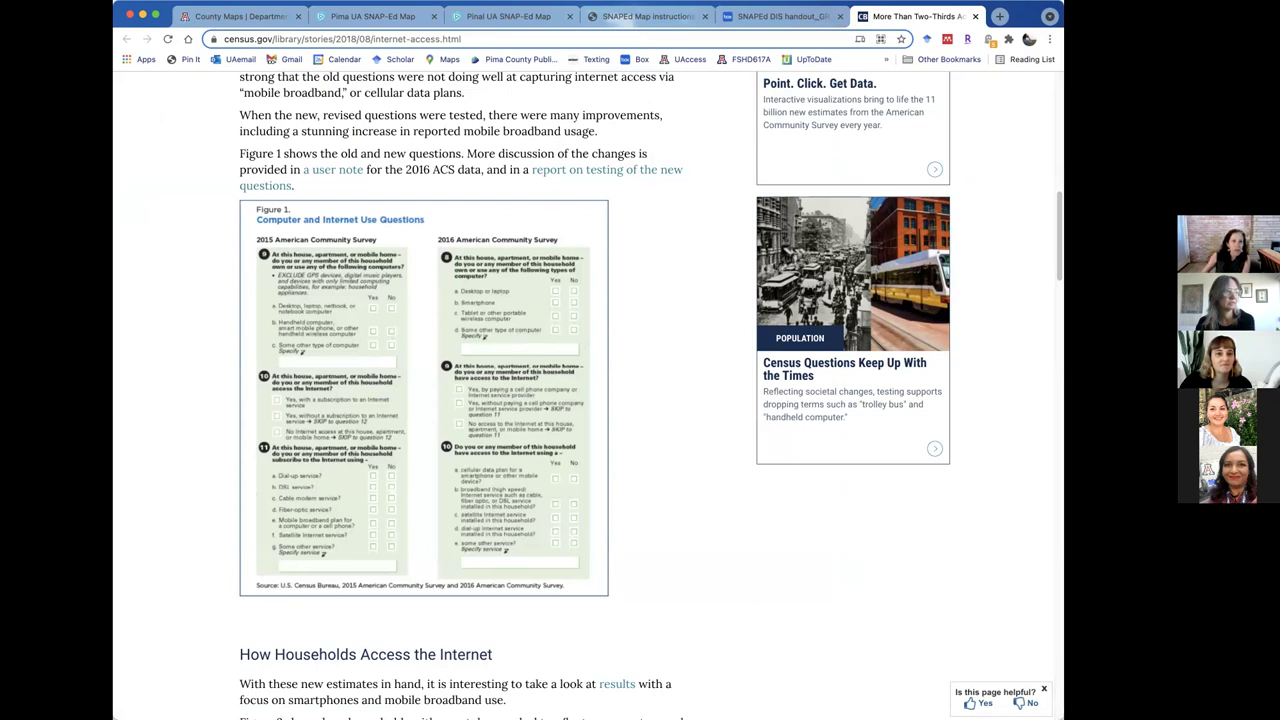
left_click(245, 0)
left_click(245, 0)
left_click(245, 0)
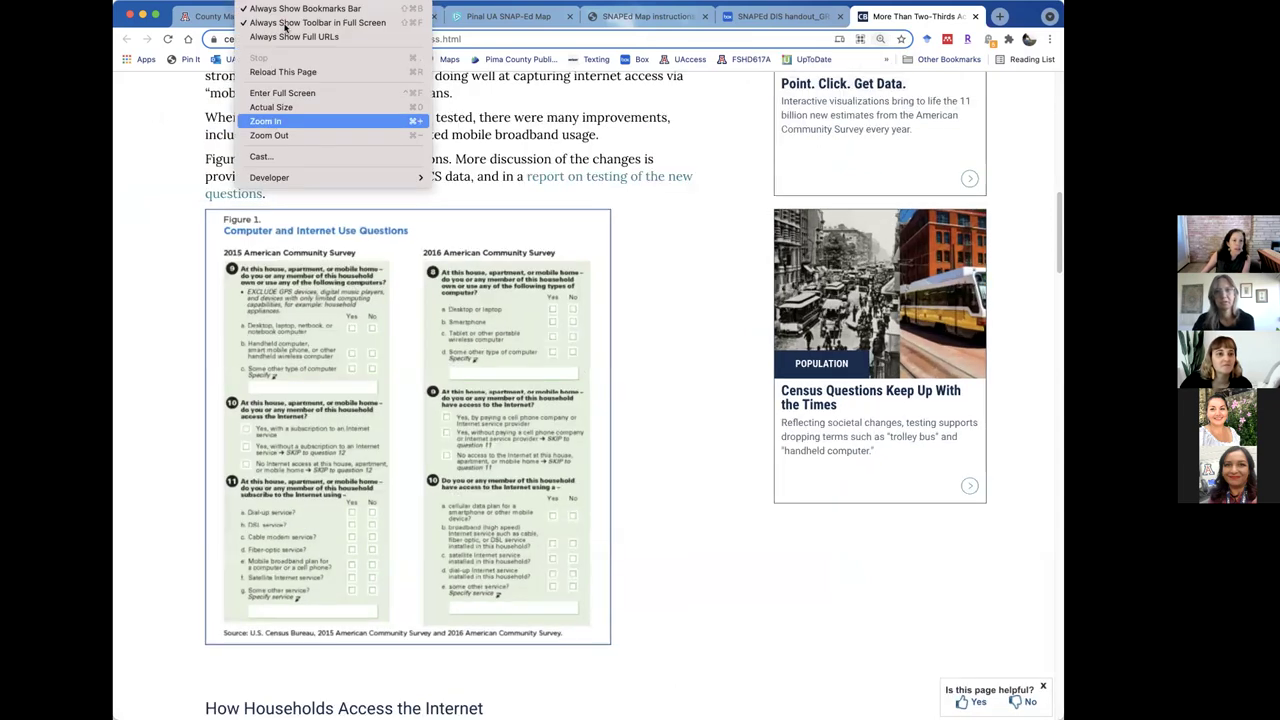
left_click(287, 30)
key("super+equal")
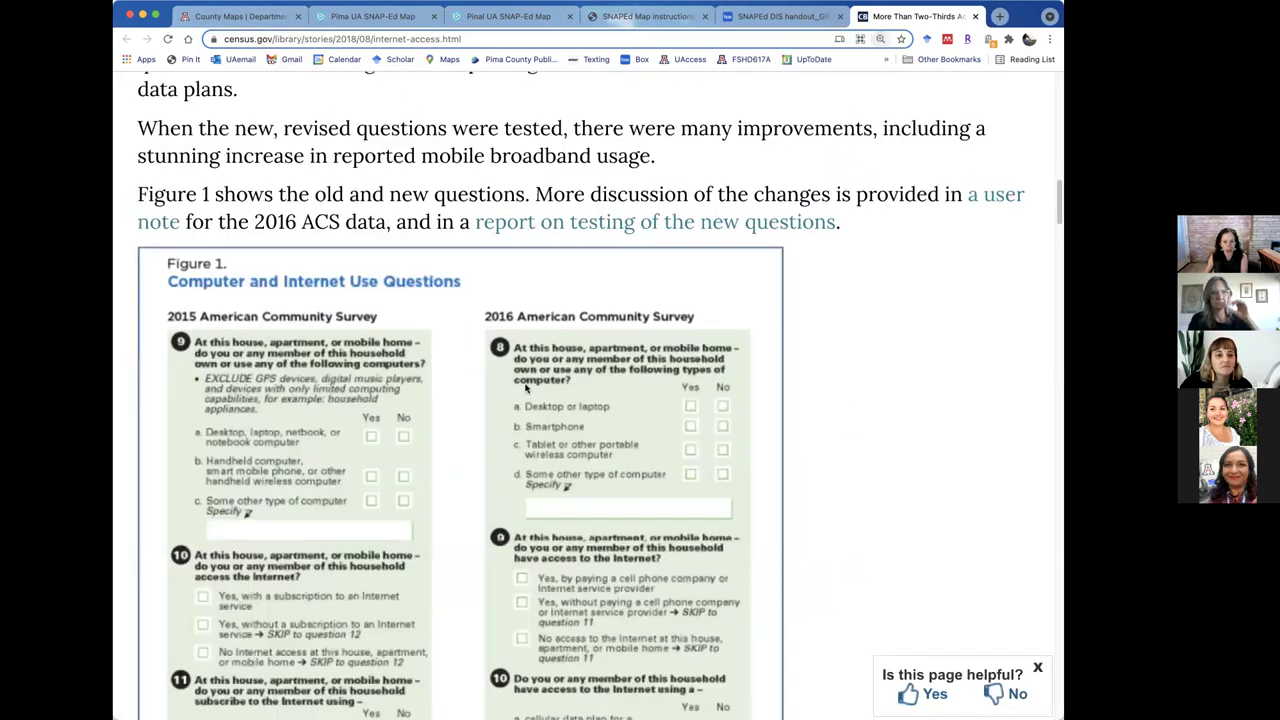
scroll(522, 383, "down", 3)
scroll(522, 383, "down", 1)
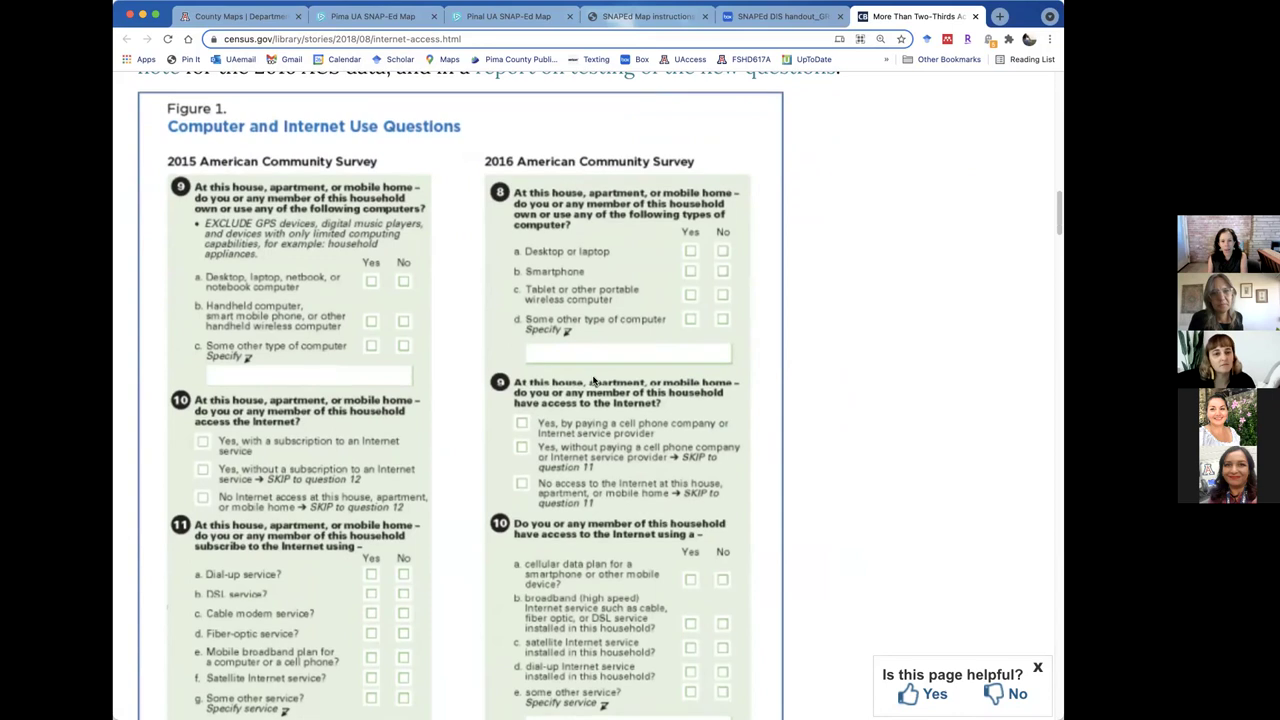
scroll(590, 379, "down", 1)
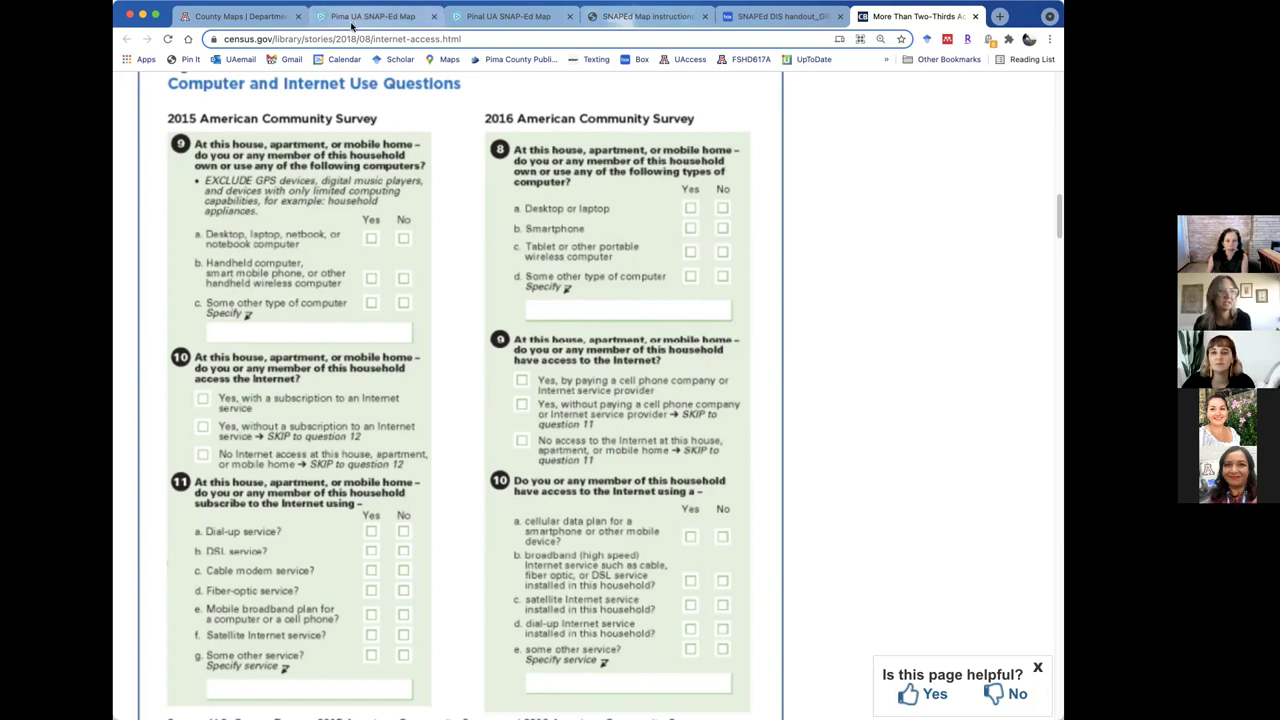
Return to the Pima map and replace the No Internet Access layer with Households with a Smartphone Only (2017 ACS).
left_click(356, 18)
left_click(925, 85)
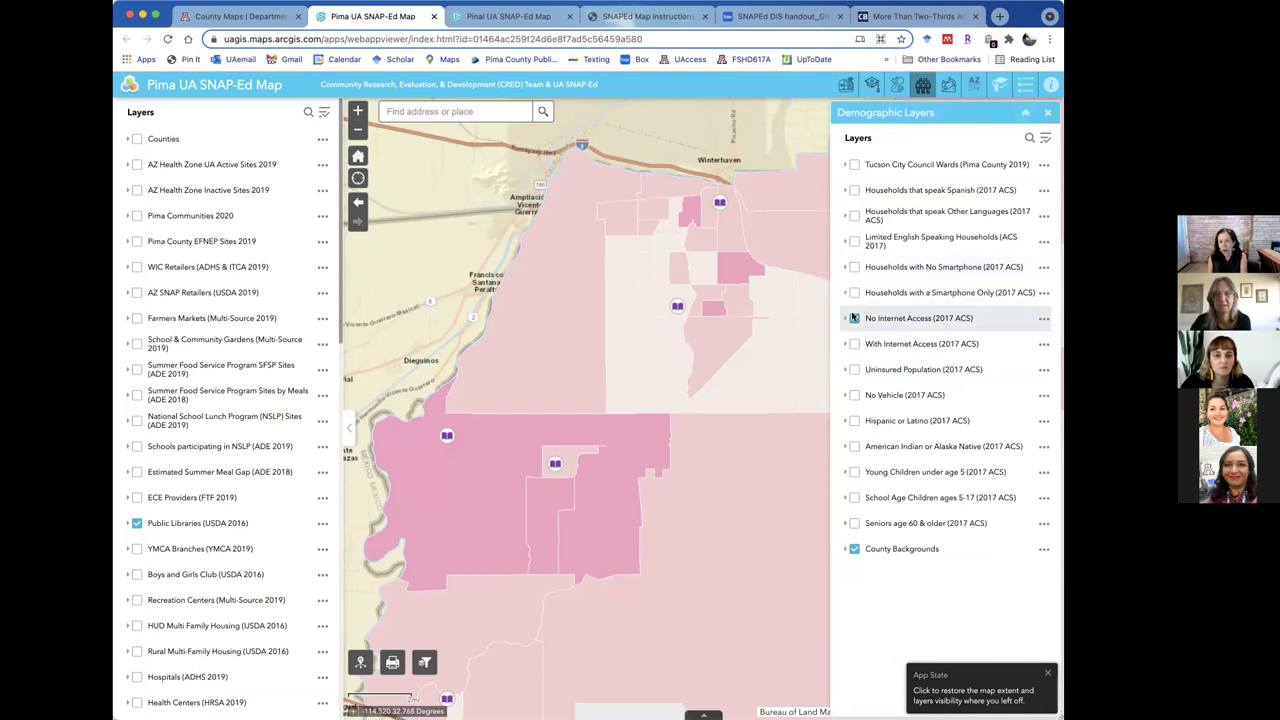
left_click(853, 319)
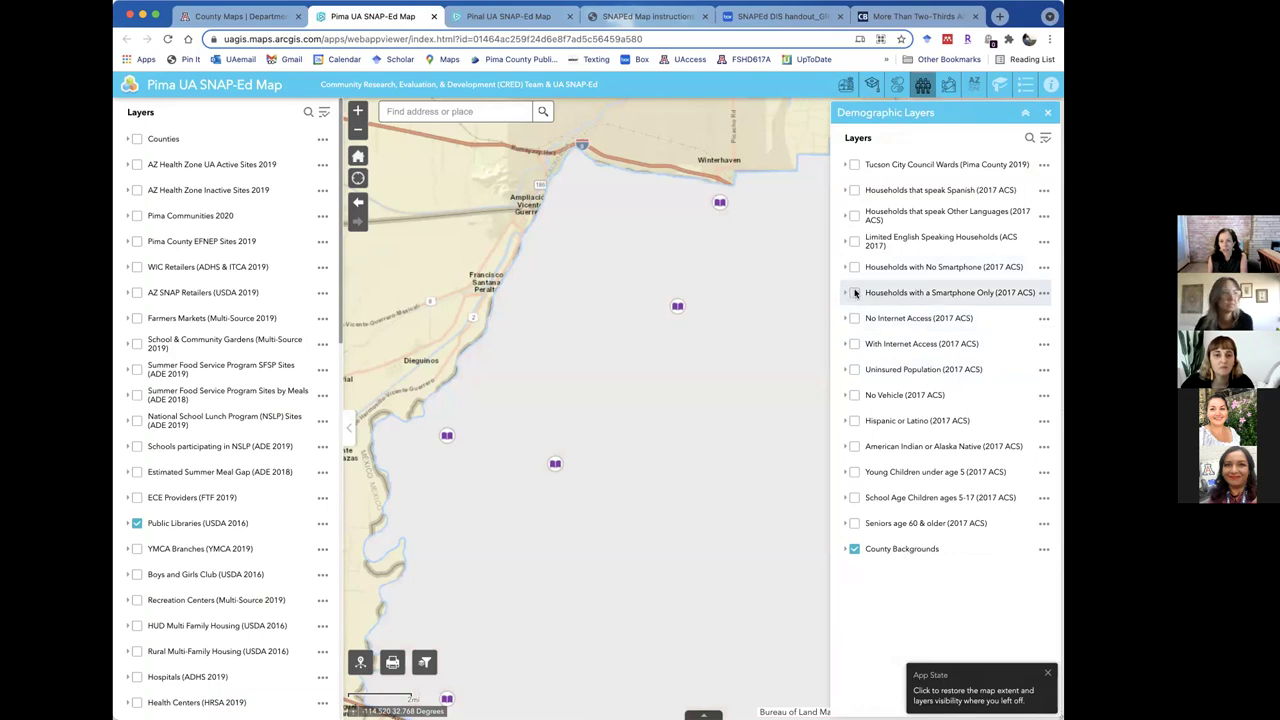
left_click(854, 292)
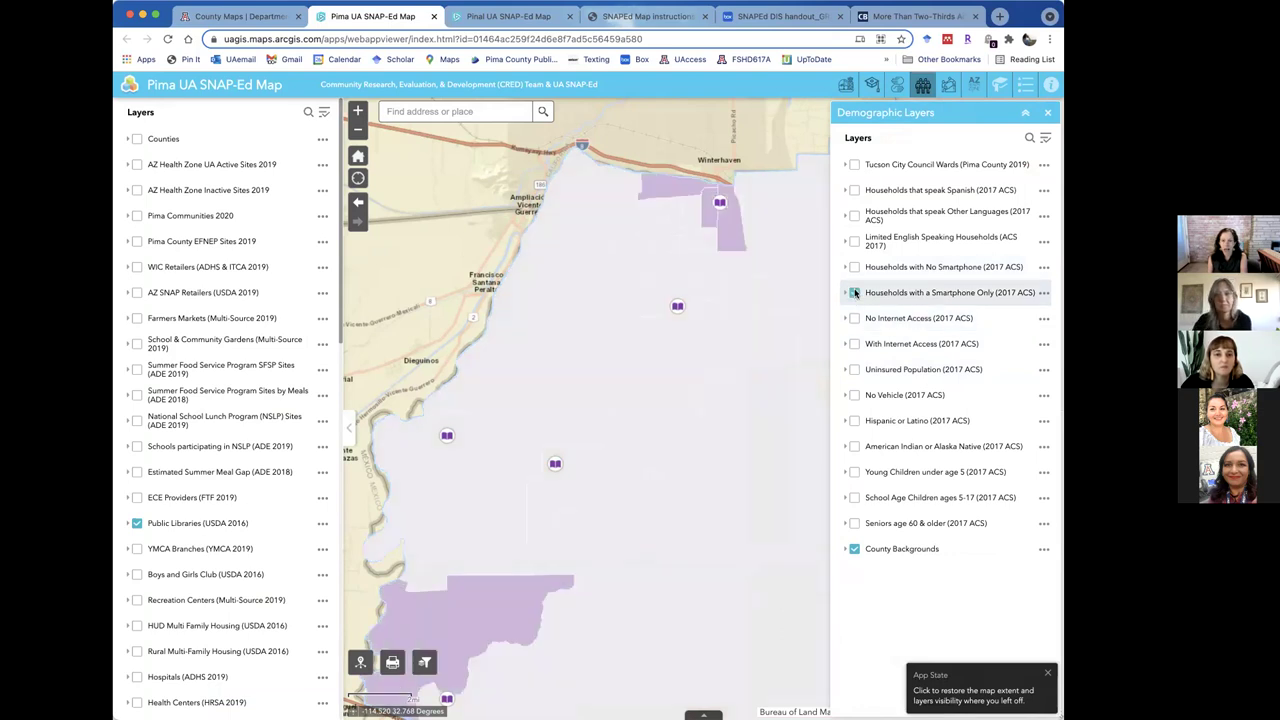